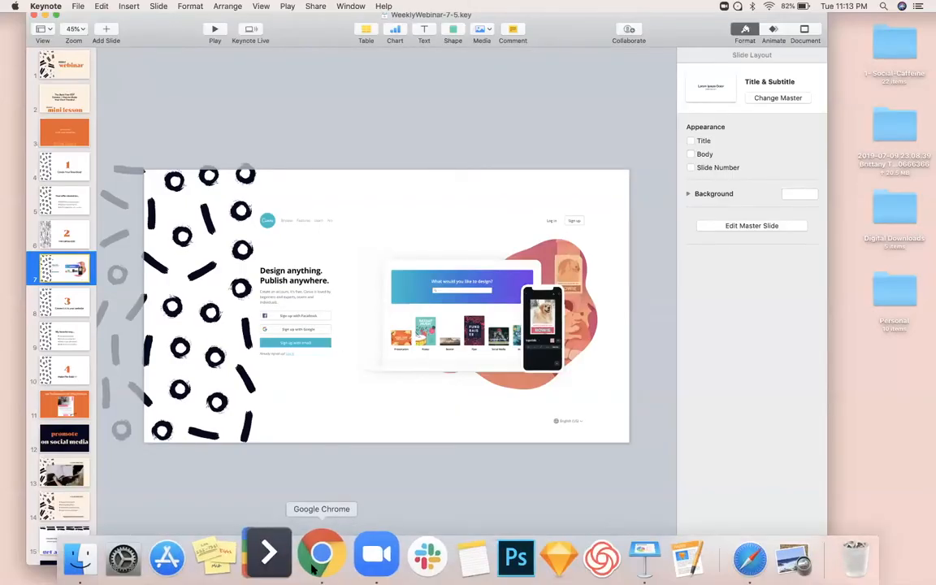
# Step: Switch to the Canva home page in Chrome and create a new Magazine Cover design
pyautogui.click(313, 572)
pyautogui.rightClick(313, 571)
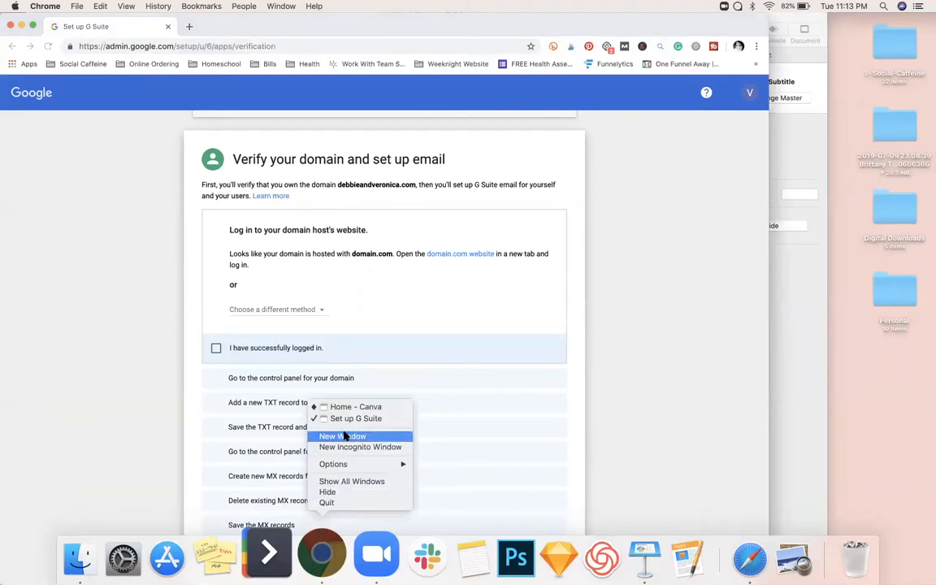
pyautogui.click(351, 407)
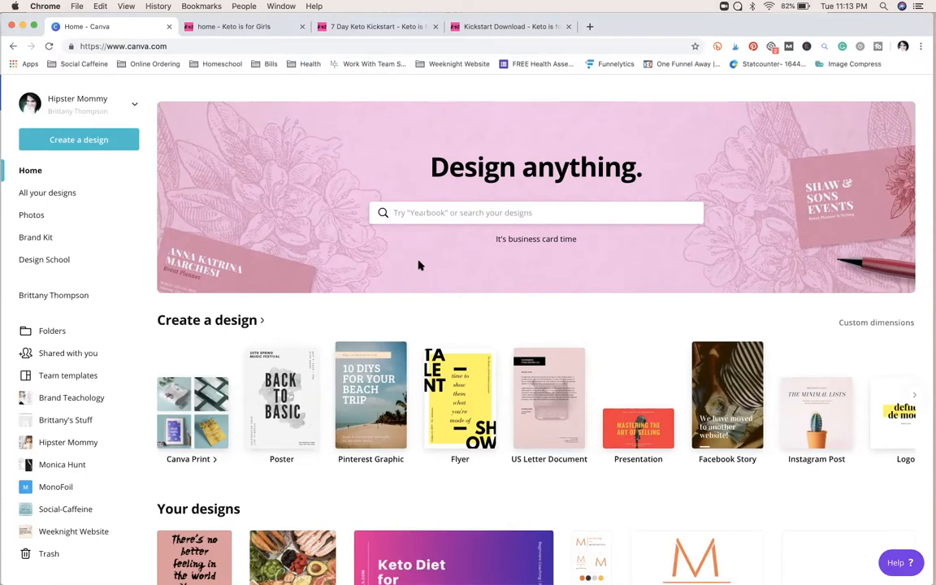
pyautogui.click(414, 216)
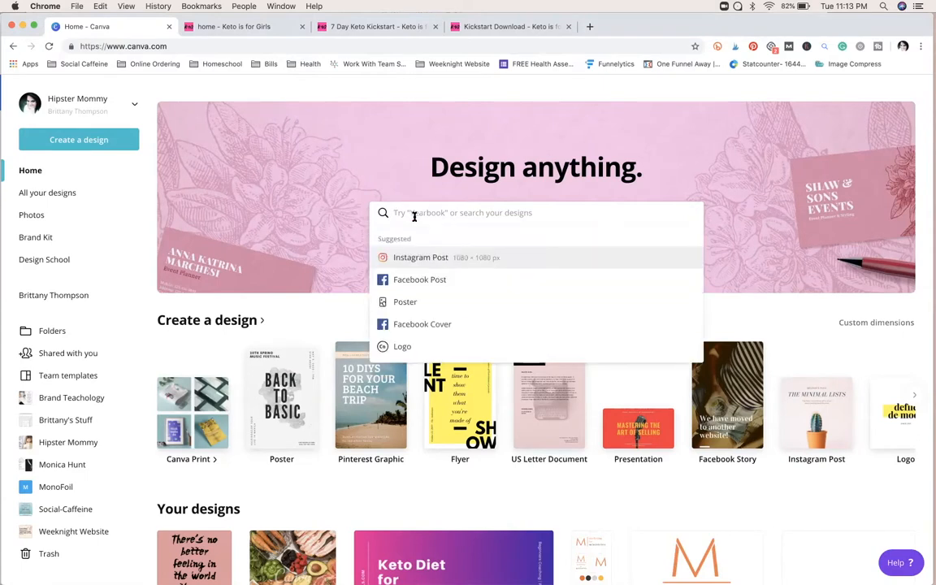
pyautogui.write('Mag')
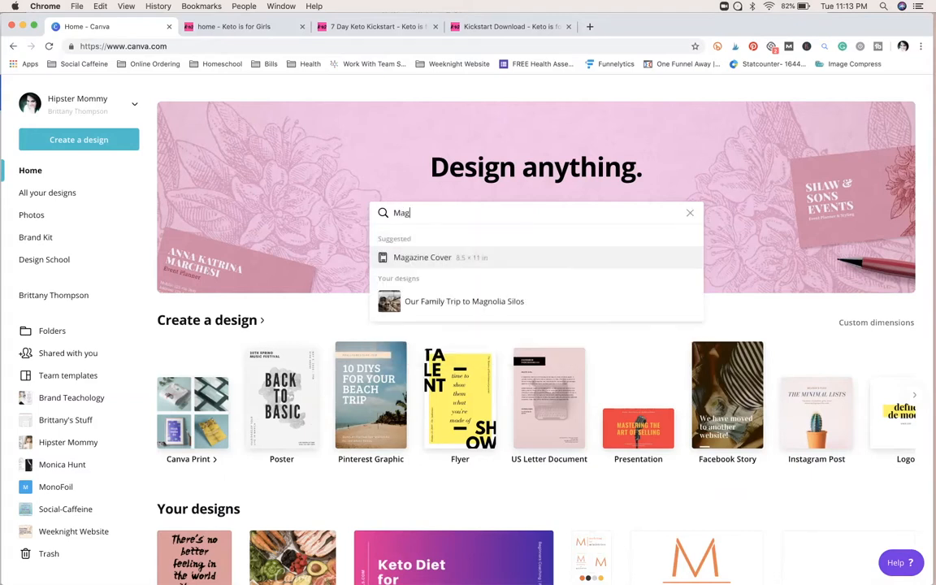
pyautogui.click(424, 257)
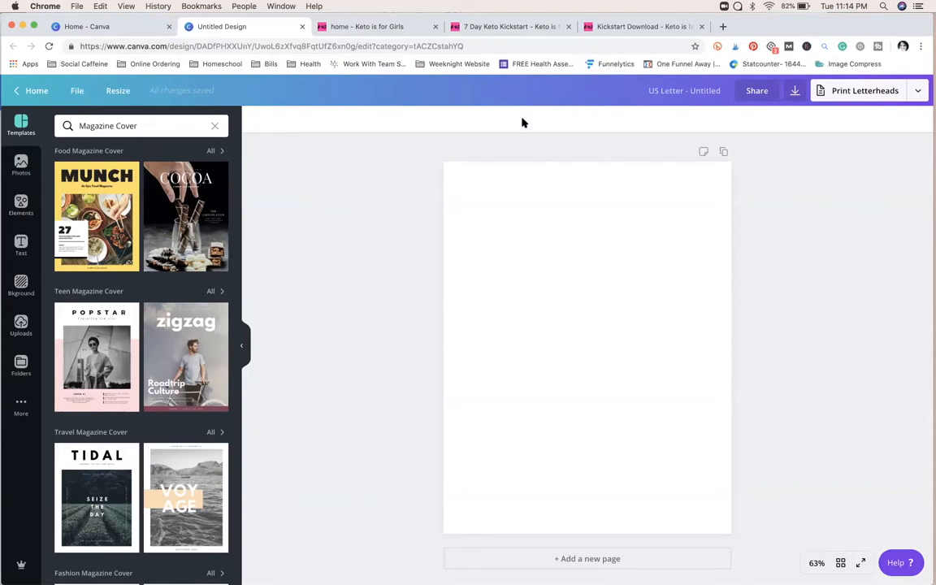
# Step: Name the design "7 Day kick start guide"
pyautogui.click(664, 93)
pyautogui.press('BackSpace')
pyautogui.write('7 Day kick start guide')
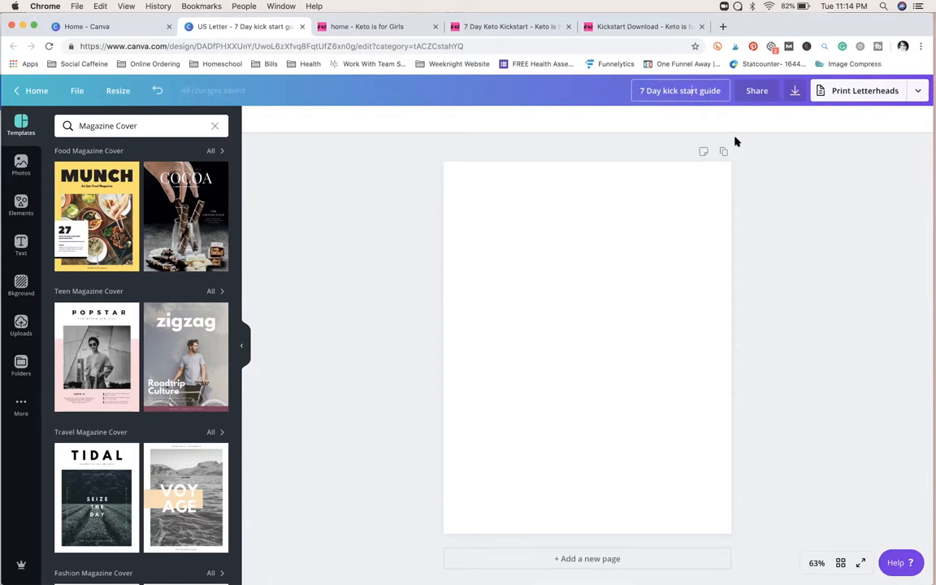
pyautogui.click(750, 177)
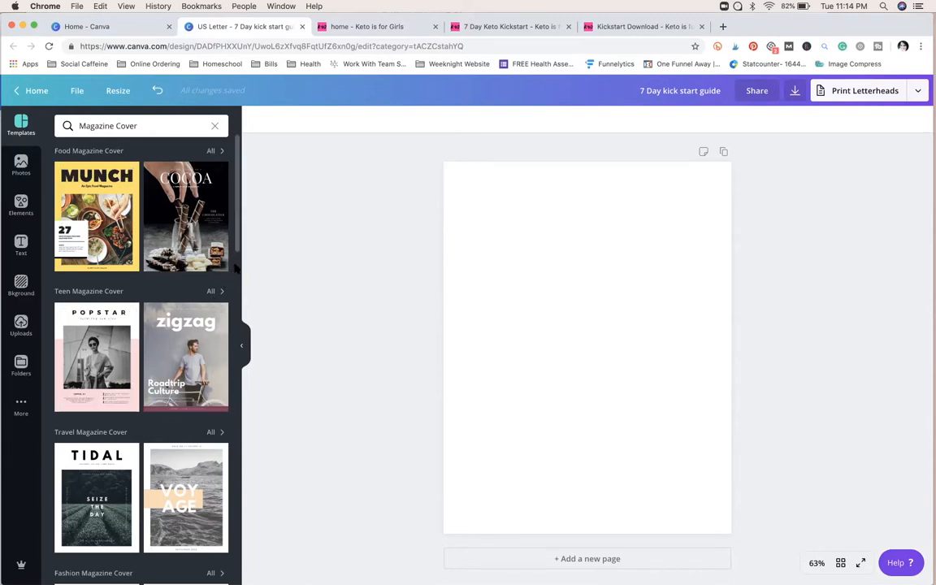
# Step: Browse the magazine cover templates and open the Yellow Modern Food Magazine template set
pyautogui.scroll(-2, 236, 268)
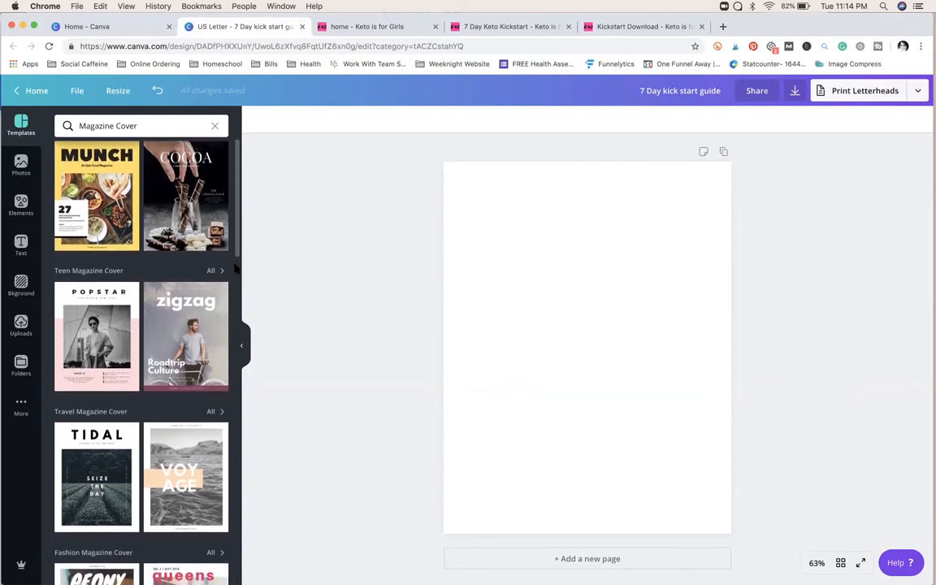
pyautogui.scroll(-7, 236, 268)
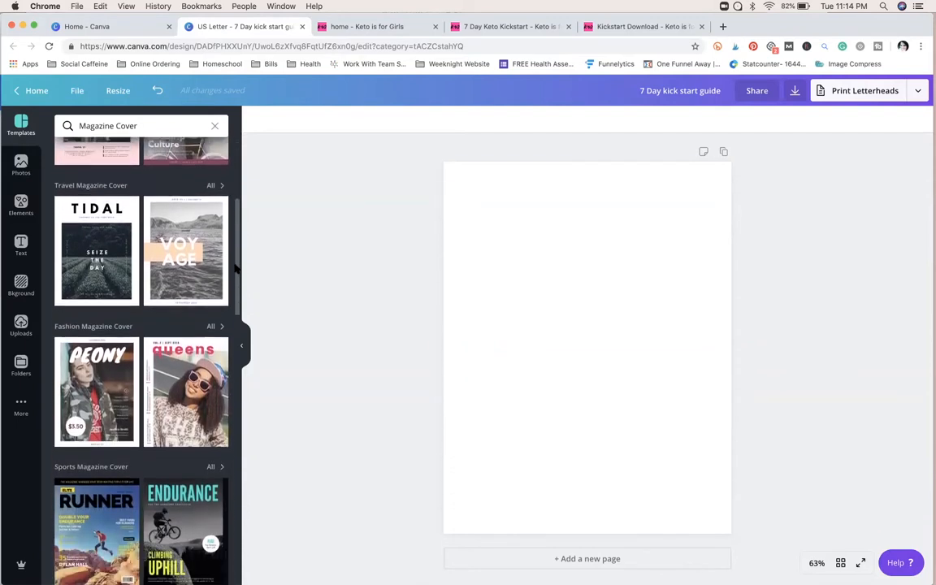
pyautogui.scroll(-12, 235, 268)
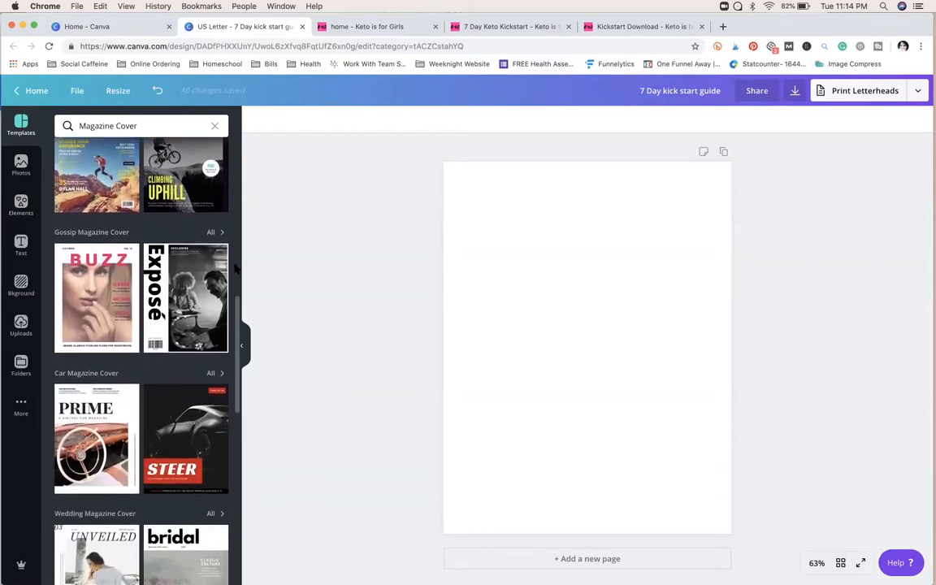
pyautogui.scroll(-10, 235, 269)
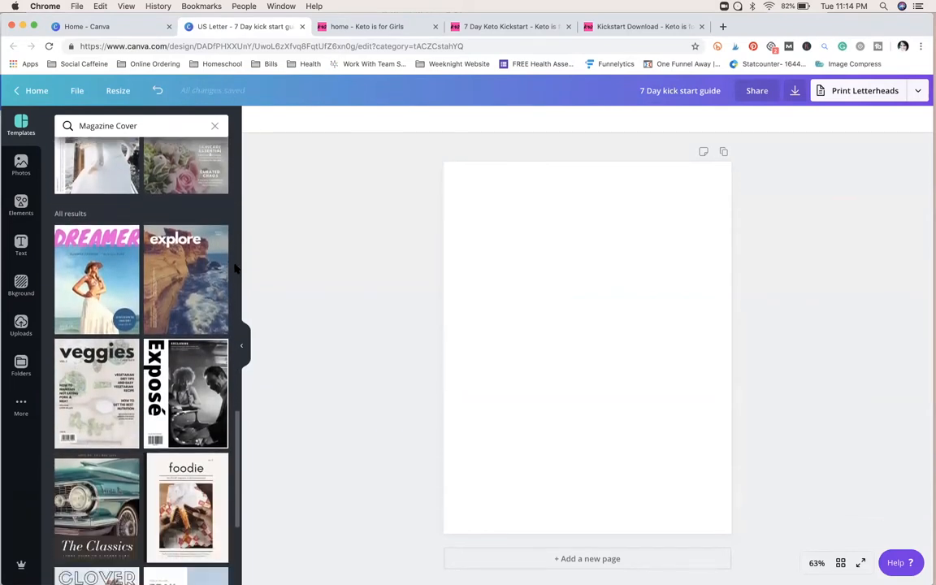
pyautogui.scroll(-5, 236, 268)
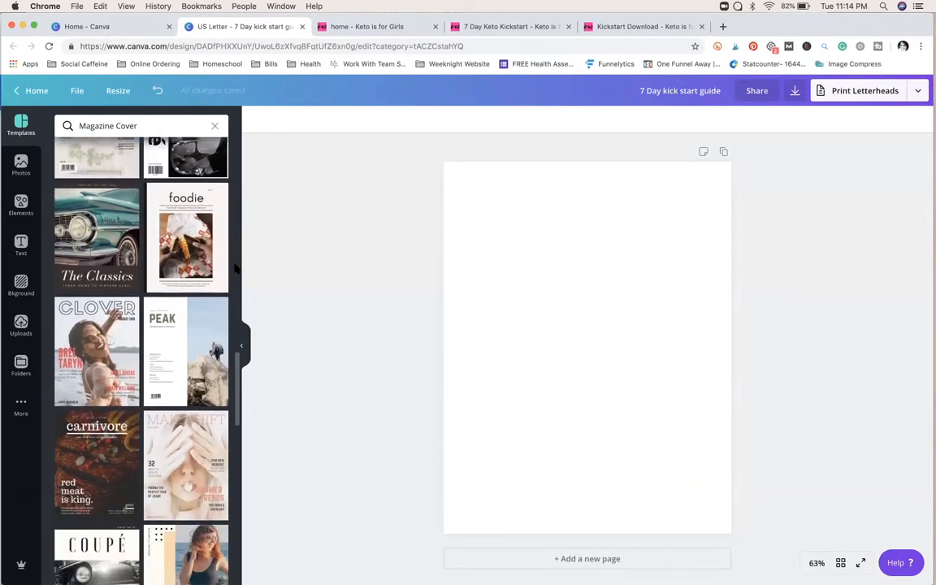
pyautogui.scroll(-9, 236, 268)
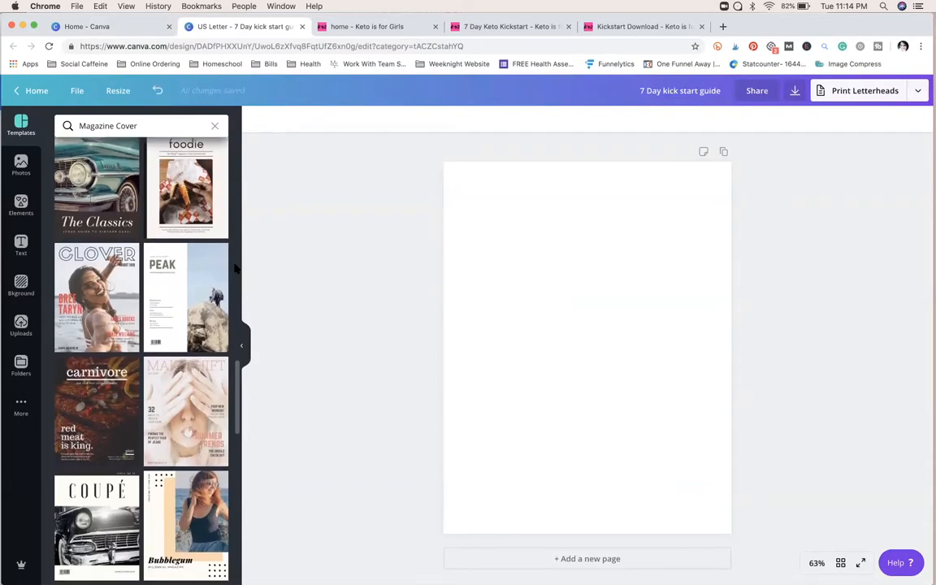
pyautogui.scroll(-8, 236, 269)
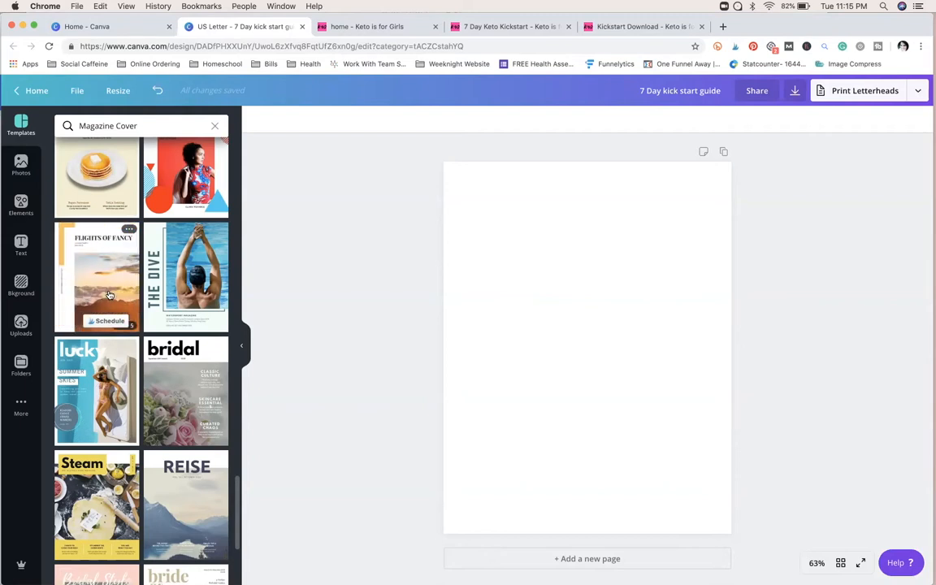
pyautogui.scroll(-3, 110, 297)
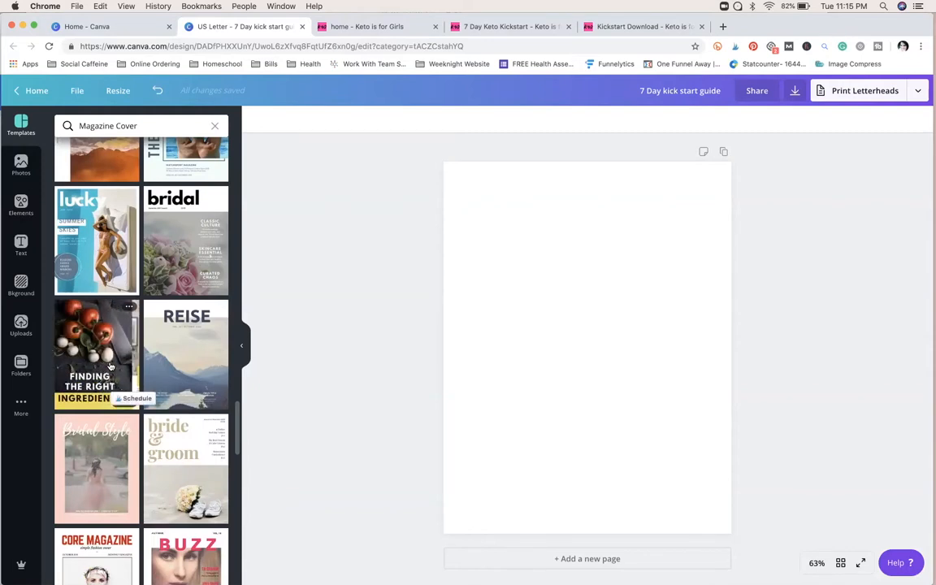
pyautogui.click(112, 368)
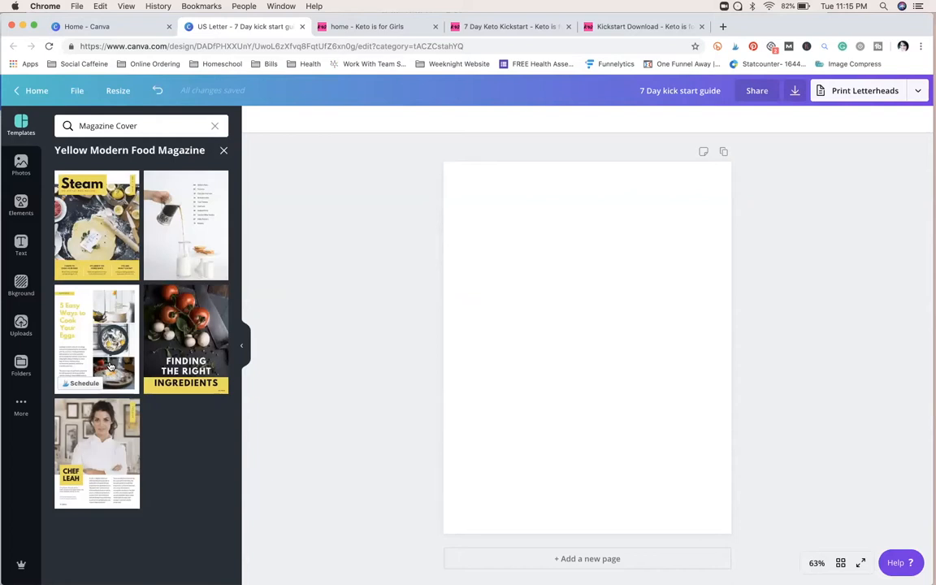
# Step: Apply the Steam cover layout to the page and replace its title with "7 day"
pyautogui.click(102, 206)
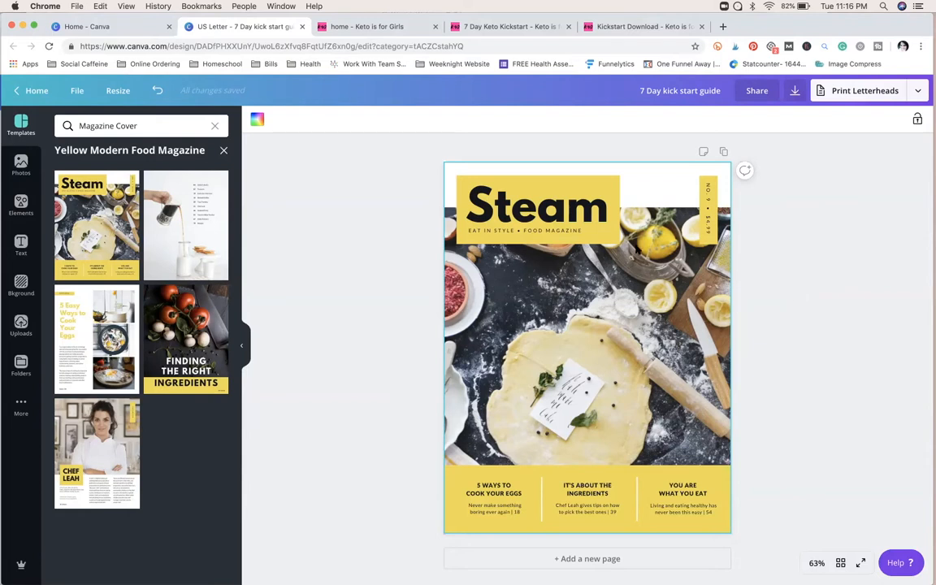
pyautogui.click(530, 203)
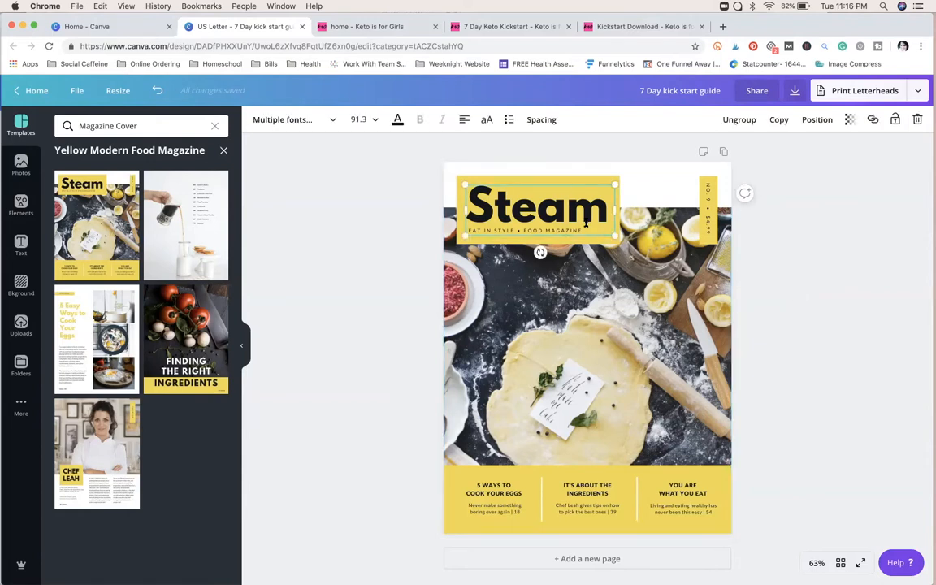
pyautogui.doubleClick(586, 221)
pyautogui.write('7 day')
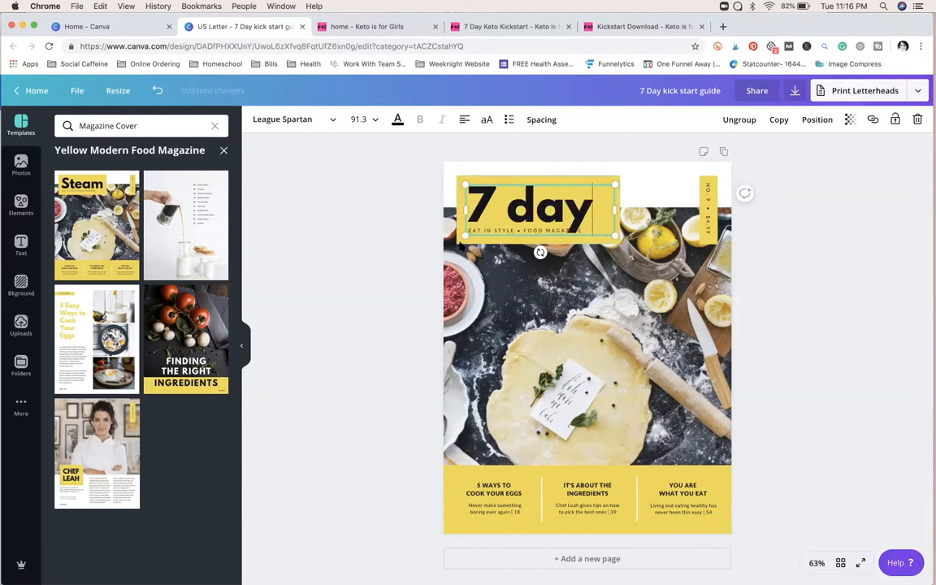
pyautogui.click(385, 238)
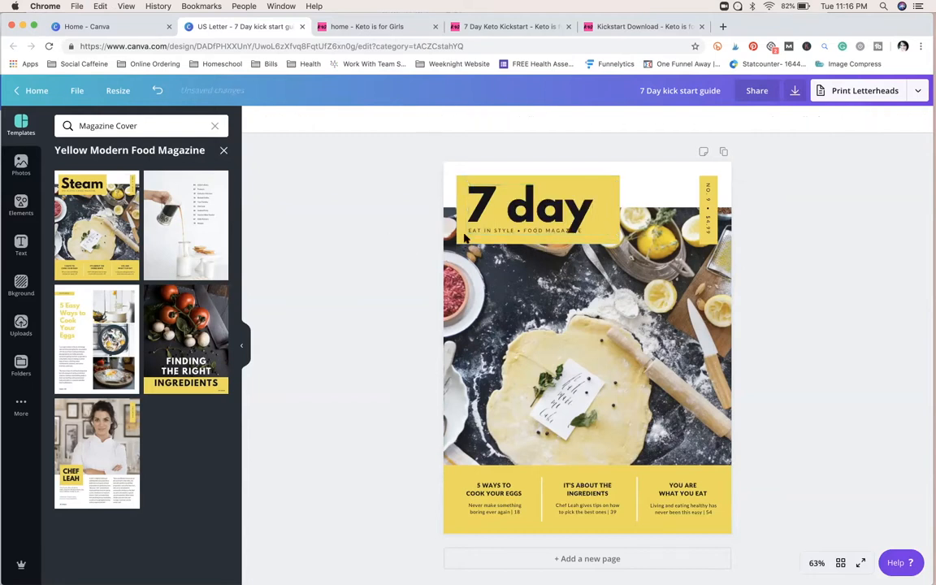
# Step: Ungroup the cover title from its tagline and move the tagline slightly lower so it clears the title letters
pyautogui.doubleClick(496, 216)
pyautogui.moveTo(495, 216); pyautogui.dragTo(494, 213)
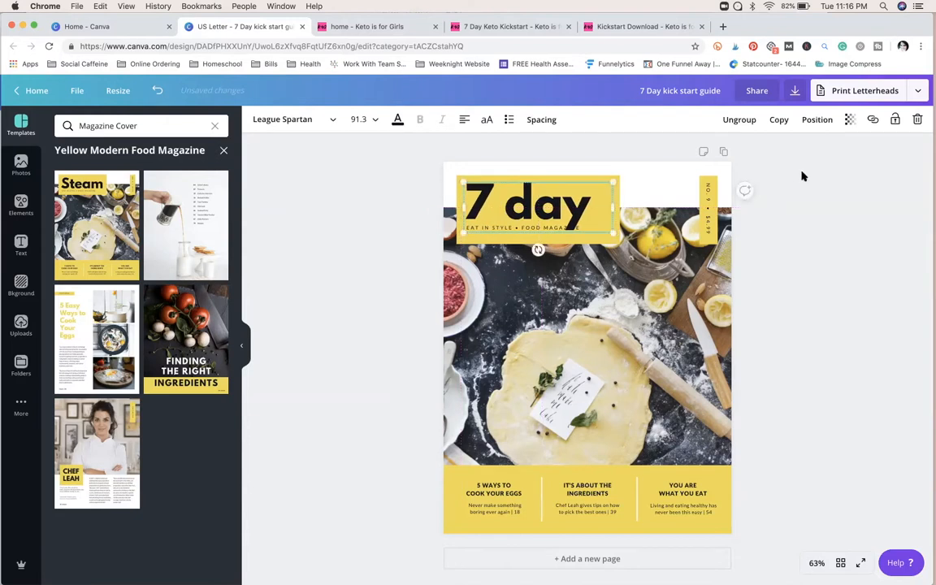
pyautogui.click(750, 120)
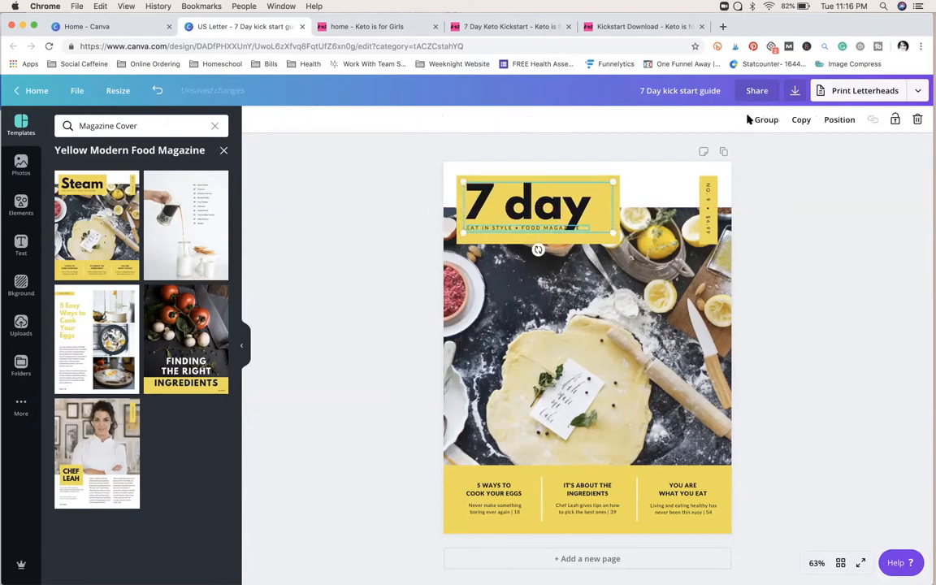
pyautogui.click(783, 244)
pyautogui.moveTo(503, 229); pyautogui.dragTo(502, 236)
pyautogui.tripleClick(501, 237)
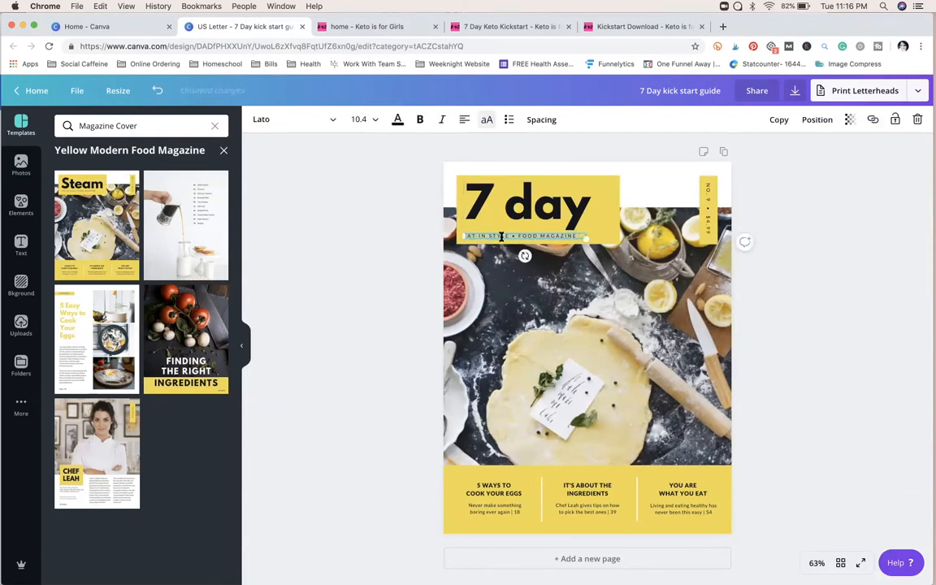
pyautogui.click(373, 297)
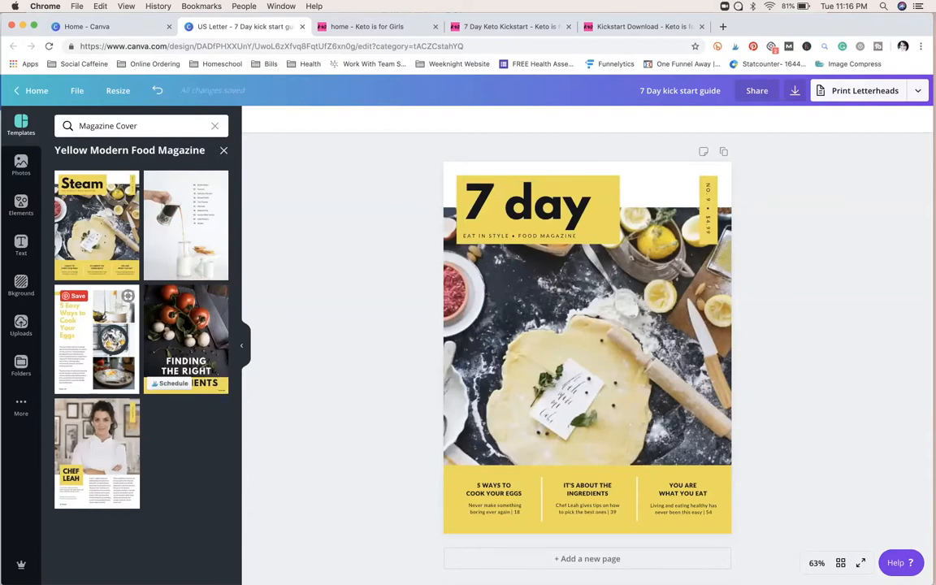
# Step: Replace the page content with the "Finding the Right Ingredients" layout
pyautogui.click(208, 291)
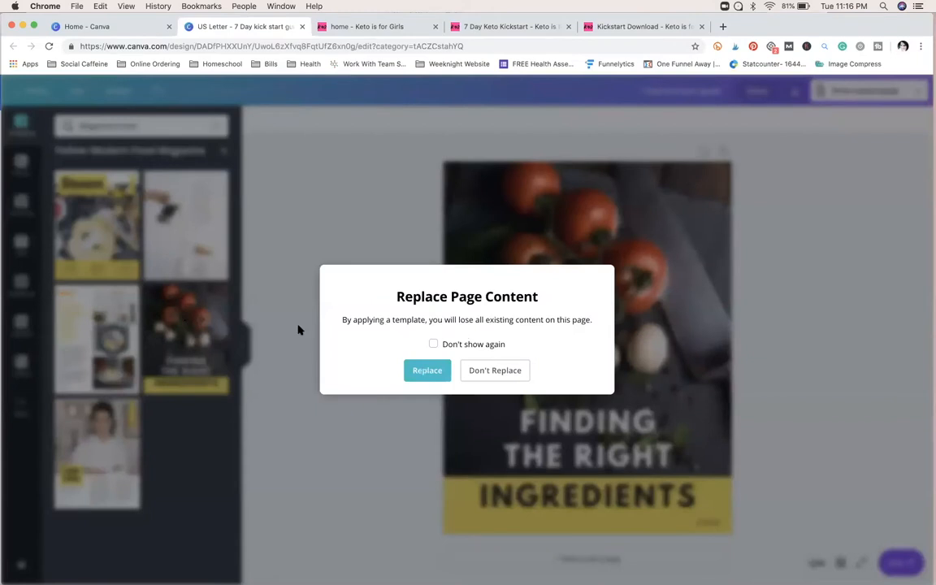
pyautogui.click(409, 370)
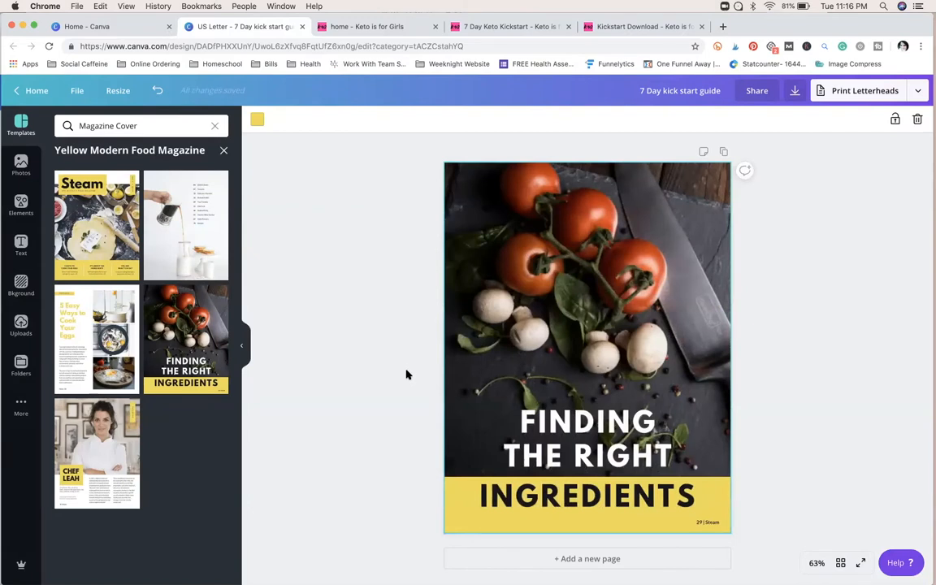
pyautogui.click(397, 420)
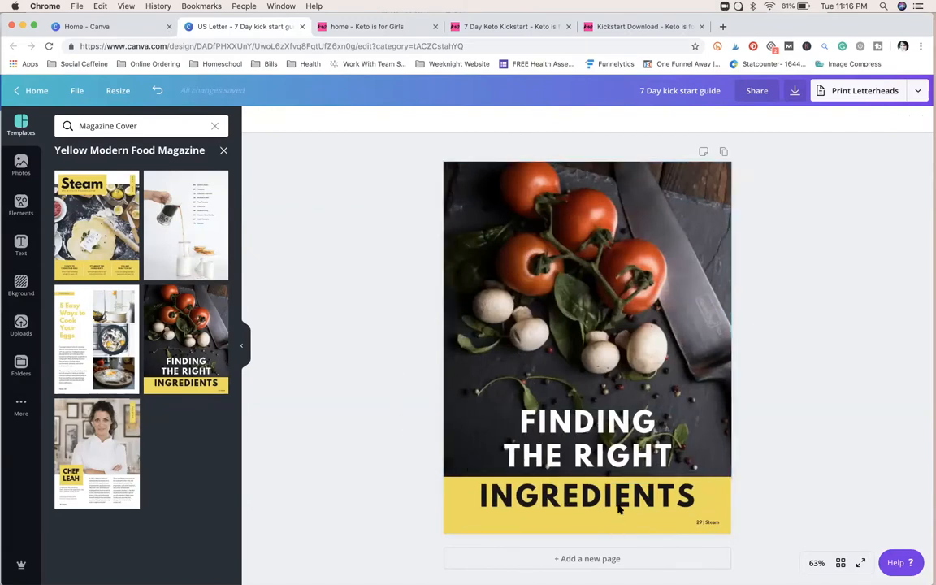
pyautogui.click(727, 507)
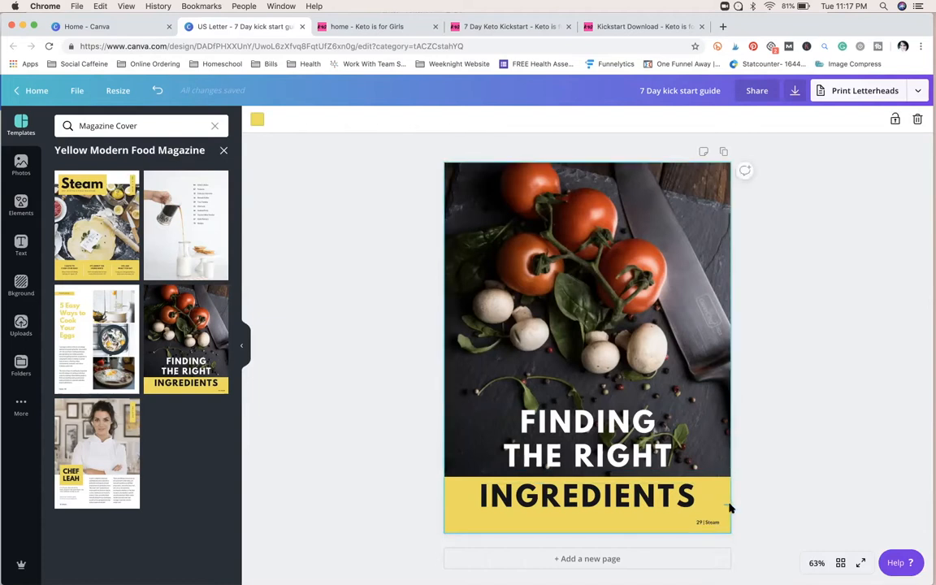
pyautogui.click(736, 504)
# Step: Replace the white "Finding the Right" heading with "7-DAY KETO KICK START"
pyautogui.doubleClick(659, 448)
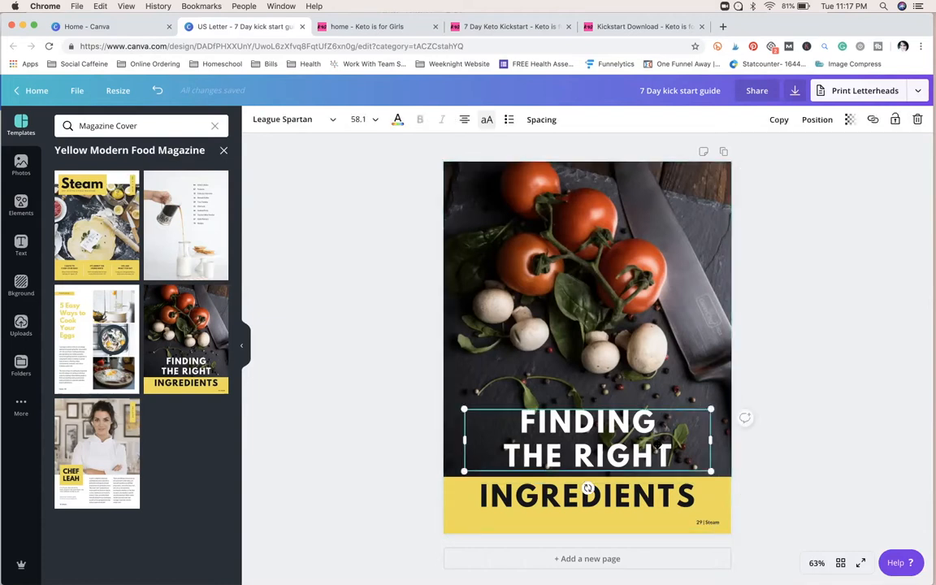
pyautogui.press('super+a')
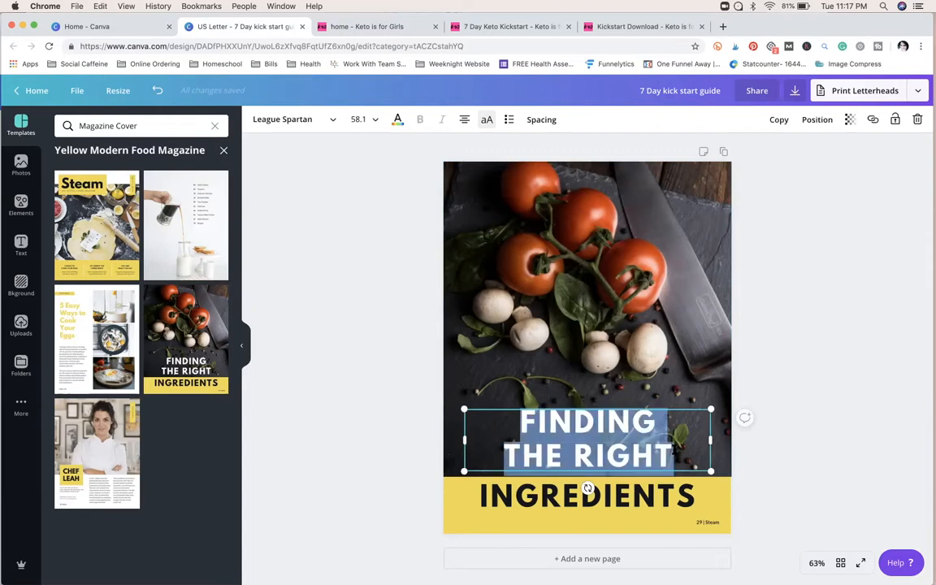
pyautogui.write('7-')
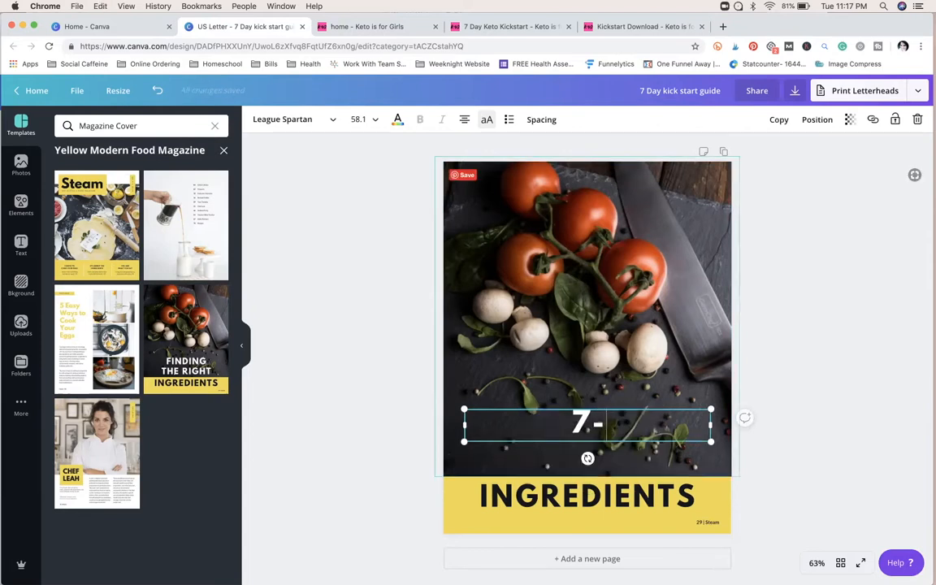
pyautogui.write('DAY KETO')
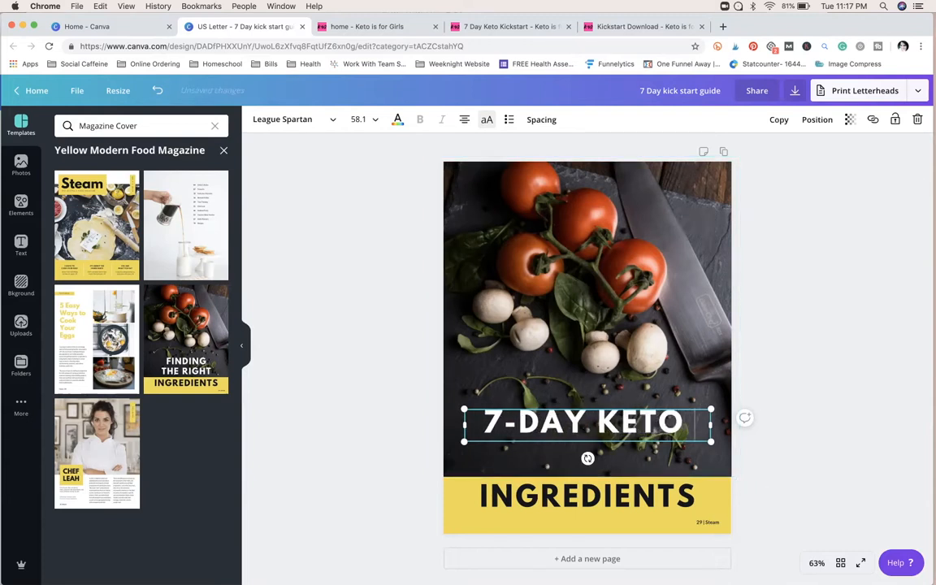
pyautogui.write(' KICK START')
pyautogui.click(802, 493)
# Step: Replace the "Ingredients" text on the yellow band with "MEAL PLAN"
pyautogui.click(673, 504)
pyautogui.doubleClick(673, 504)
pyautogui.write('MEAL PLAN')
pyautogui.click(806, 453)
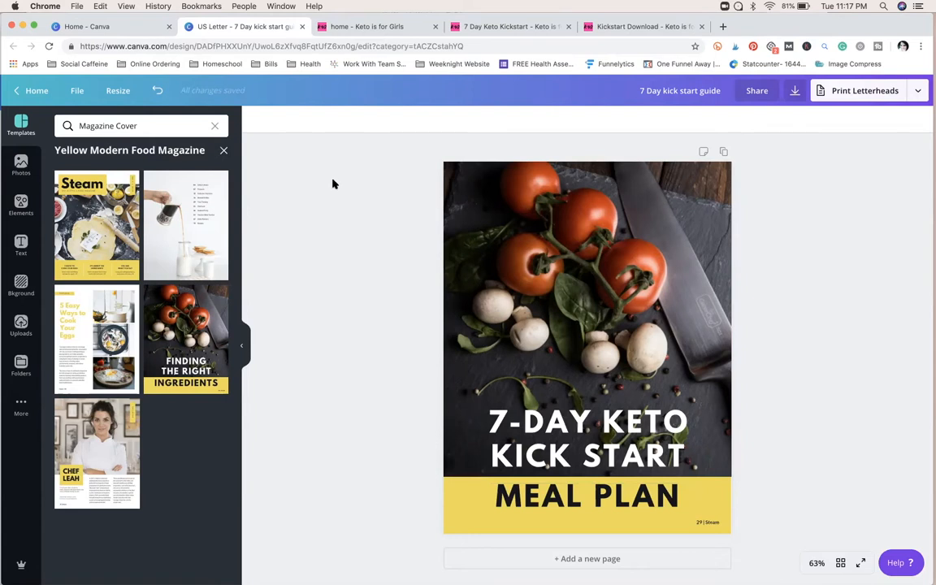
# Step: View the Keto is for Girls home page for its branding and return to the cover design
pyautogui.click(351, 27)
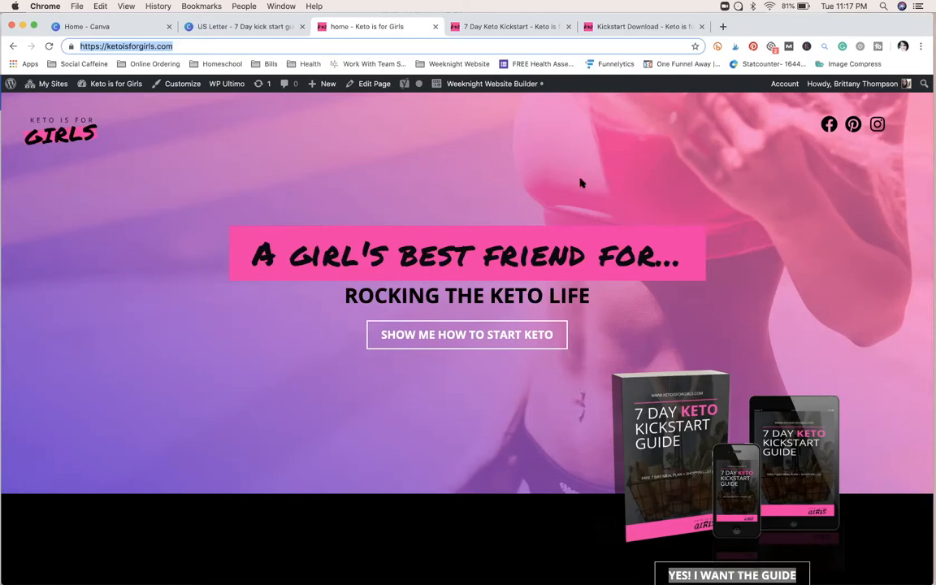
pyautogui.click(268, 30)
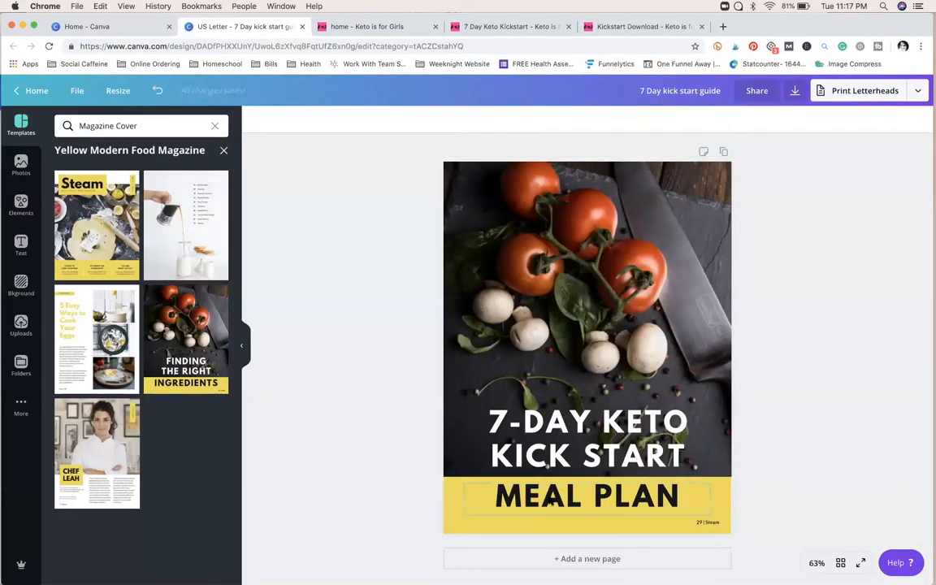
# Step: Recolor the yellow band behind "MEAL PLAN" with the bright pink from the Keto is for girls palette
pyautogui.click(454, 509)
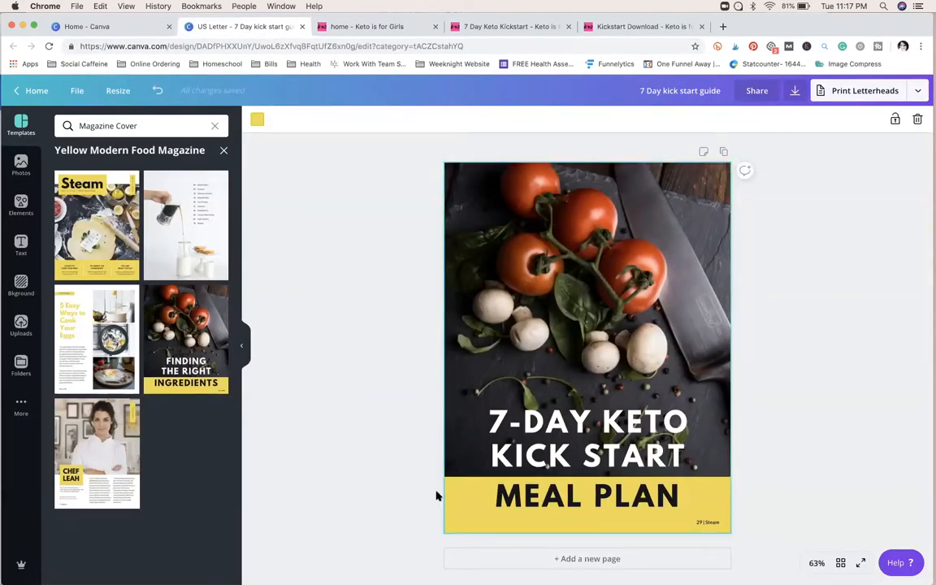
pyautogui.click(258, 121)
pyautogui.scroll(-2, 209, 373)
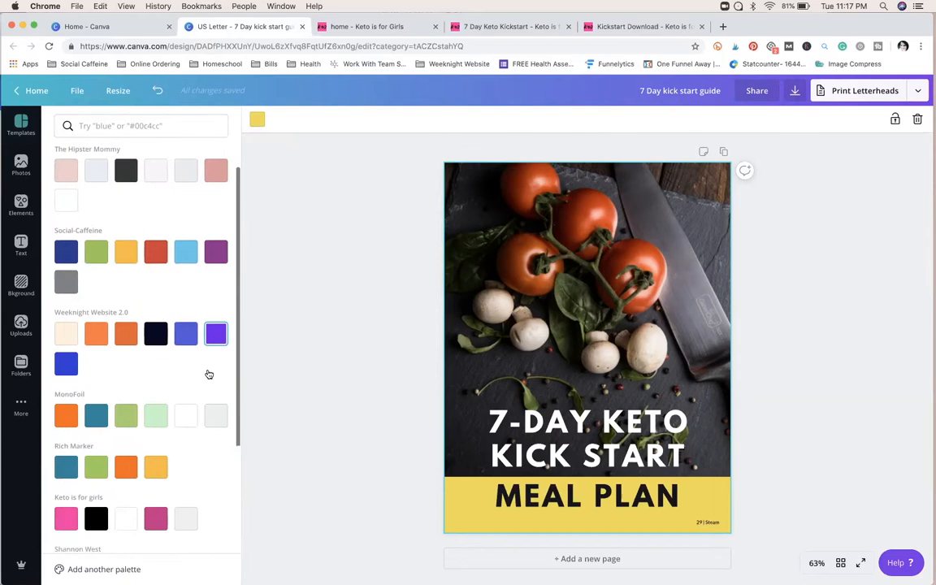
pyautogui.scroll(-4, 209, 374)
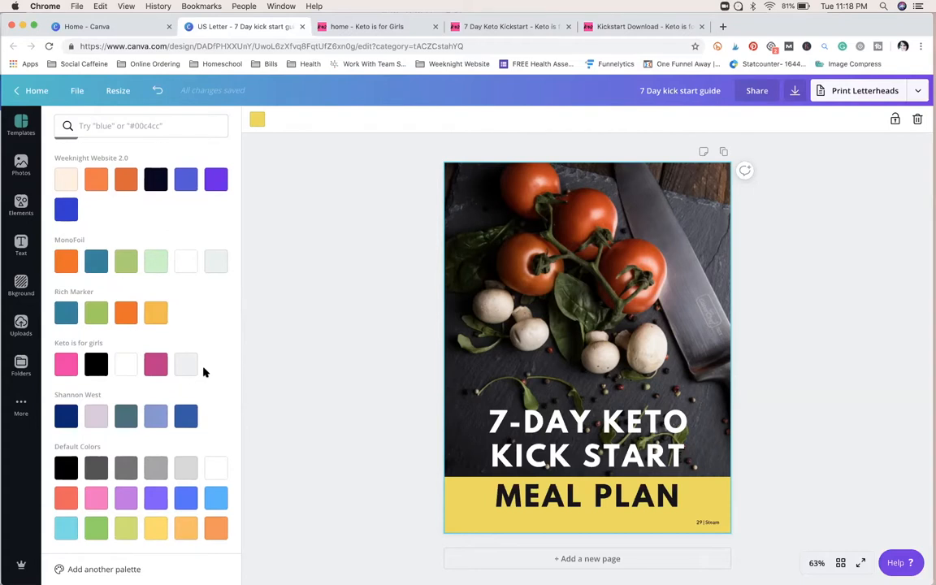
pyautogui.click(65, 365)
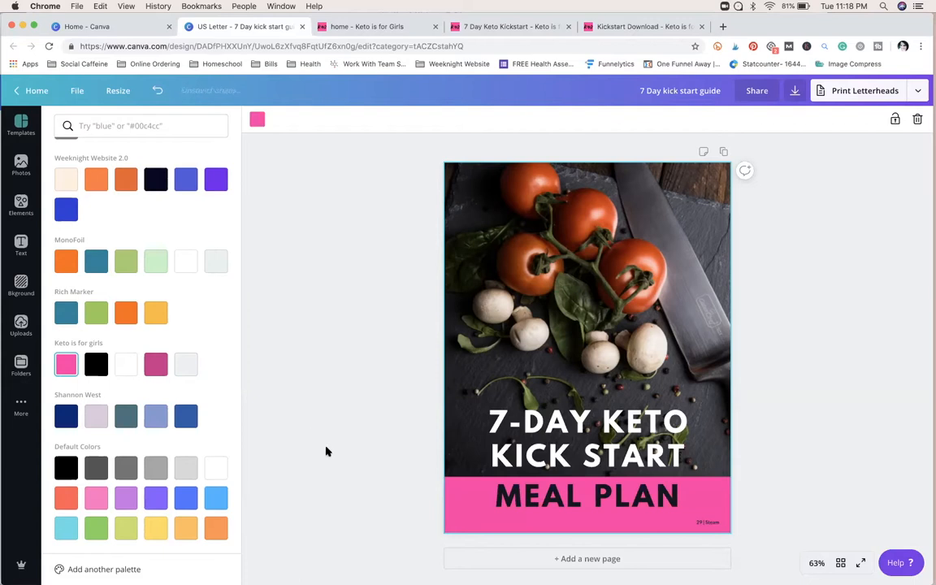
pyautogui.click(708, 523)
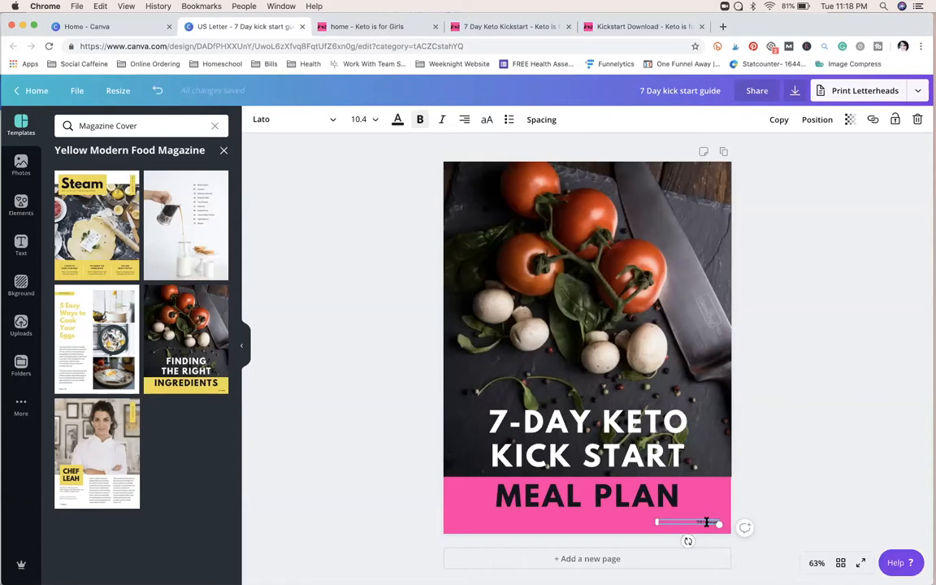
pyautogui.press('BackSpace')
pyautogui.click(777, 497)
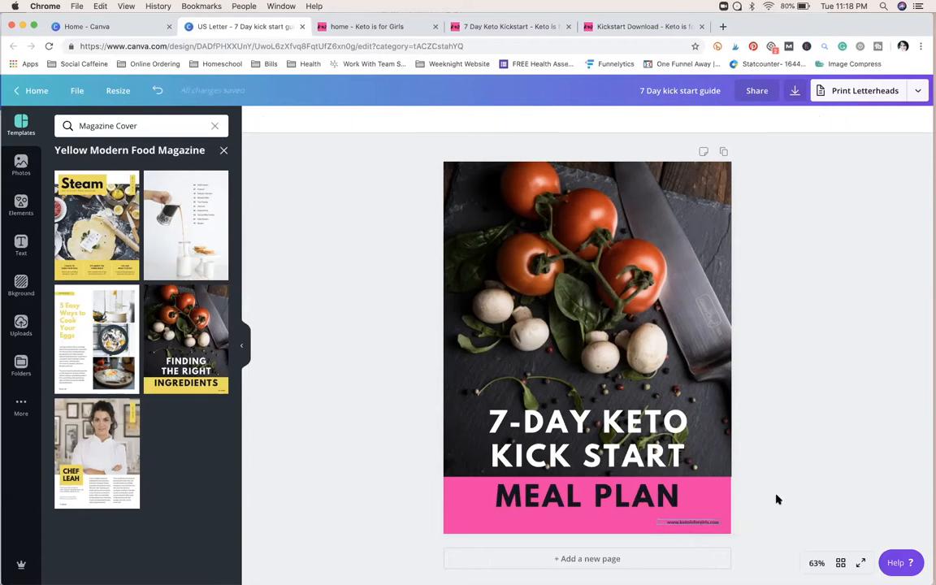
pyautogui.click(687, 521)
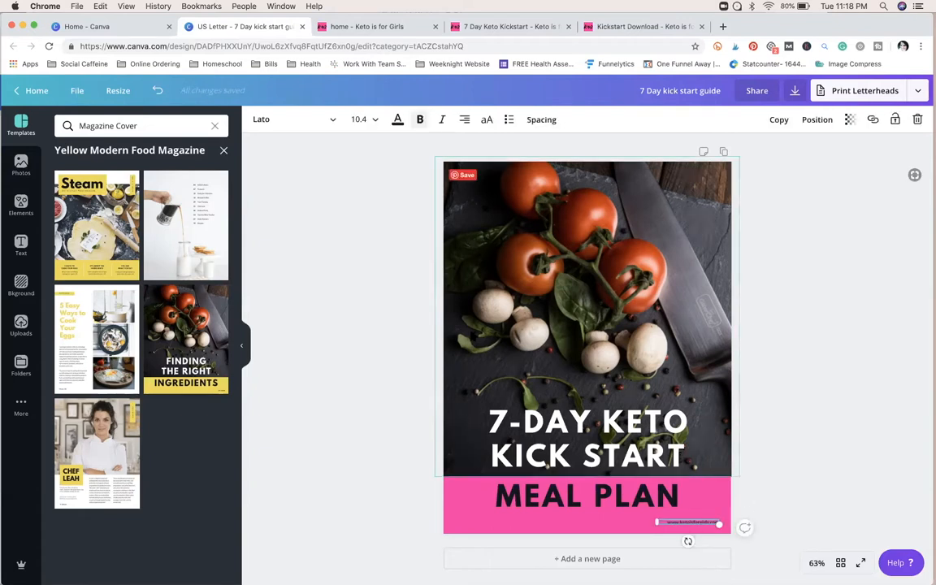
pyautogui.click(397, 119)
pyautogui.click(185, 162)
pyautogui.click(418, 378)
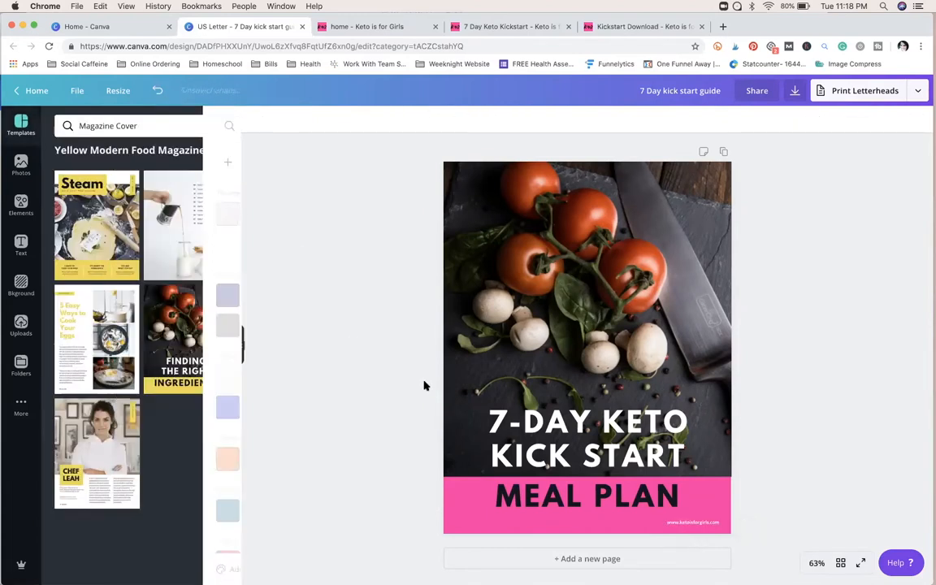
# Step: Change the "MEAL PLAN" text color to white
pyautogui.click(547, 491)
pyautogui.click(397, 119)
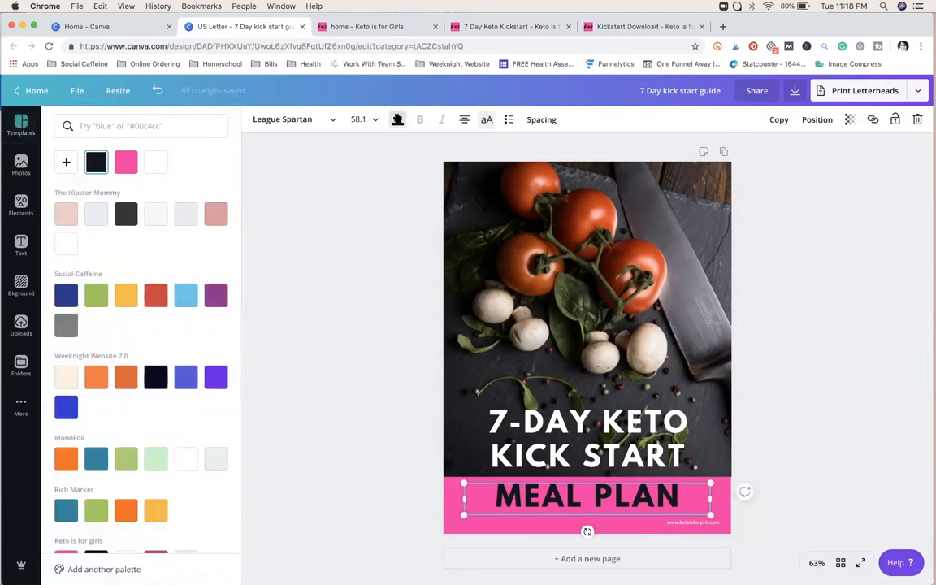
pyautogui.click(156, 163)
pyautogui.click(351, 413)
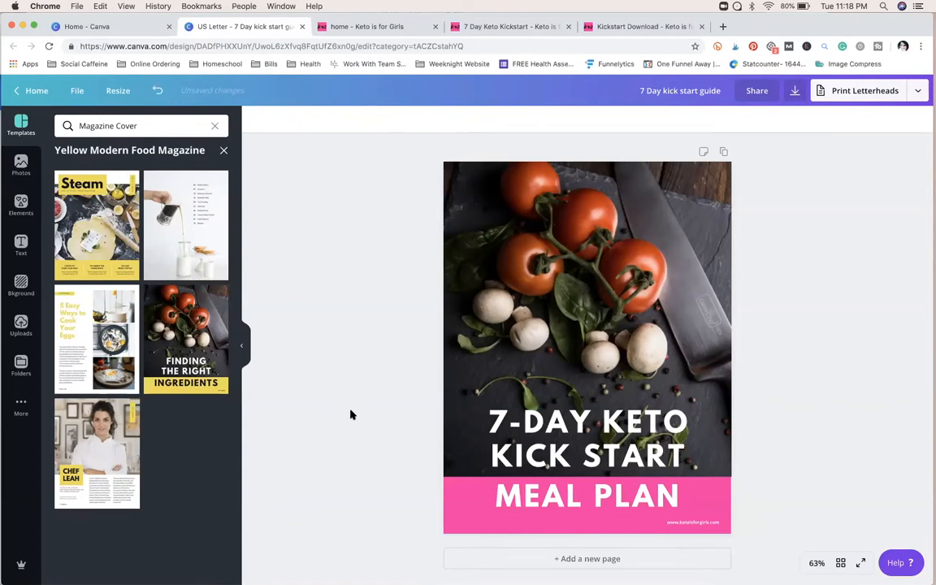
# Step: Shrink the "7-DAY KETO KICK START" heading to size 44.8 and move it slightly down toward the pink band
pyautogui.click(608, 410)
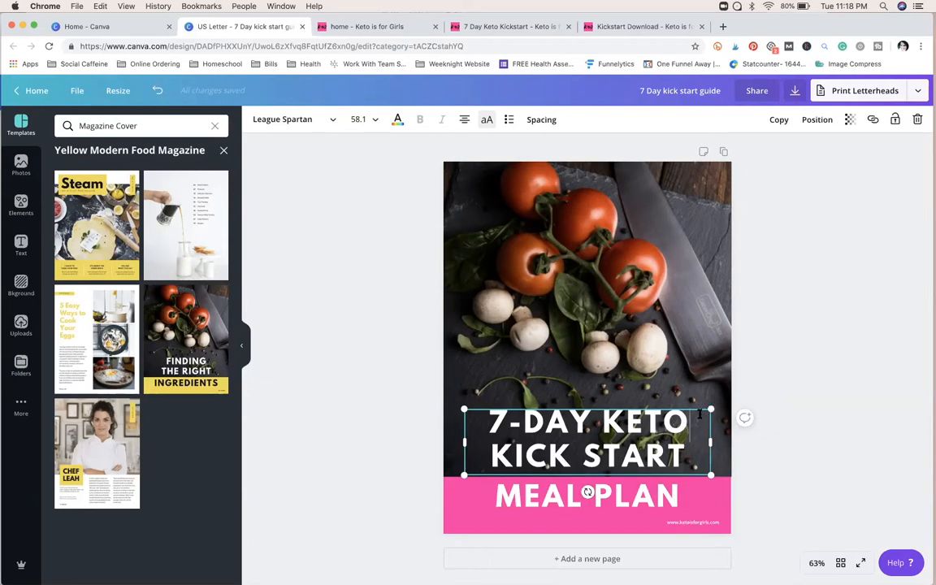
pyautogui.moveTo(712, 408); pyautogui.dragTo(683, 419)
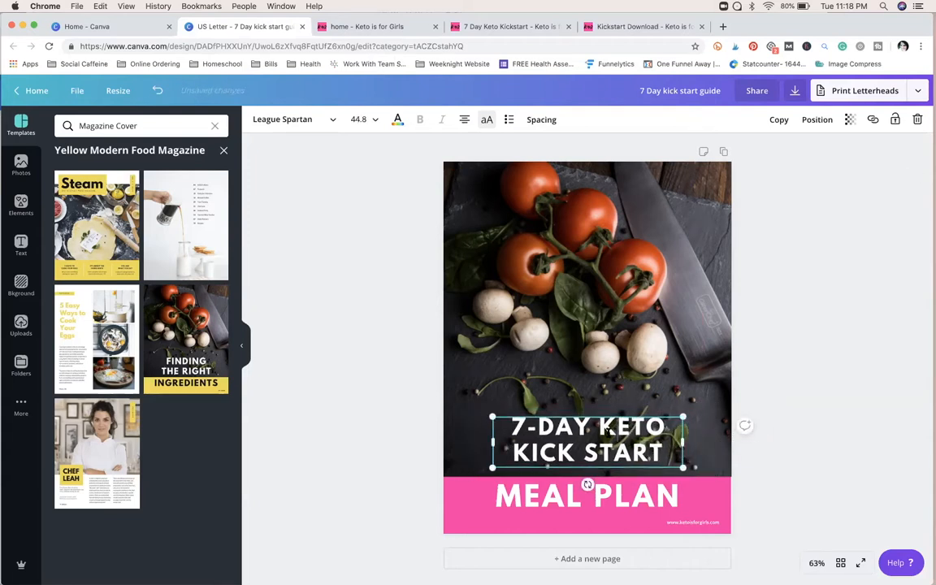
pyautogui.click(841, 472)
pyautogui.click(618, 437)
pyautogui.moveTo(617, 437); pyautogui.dragTo(619, 441)
pyautogui.click(772, 464)
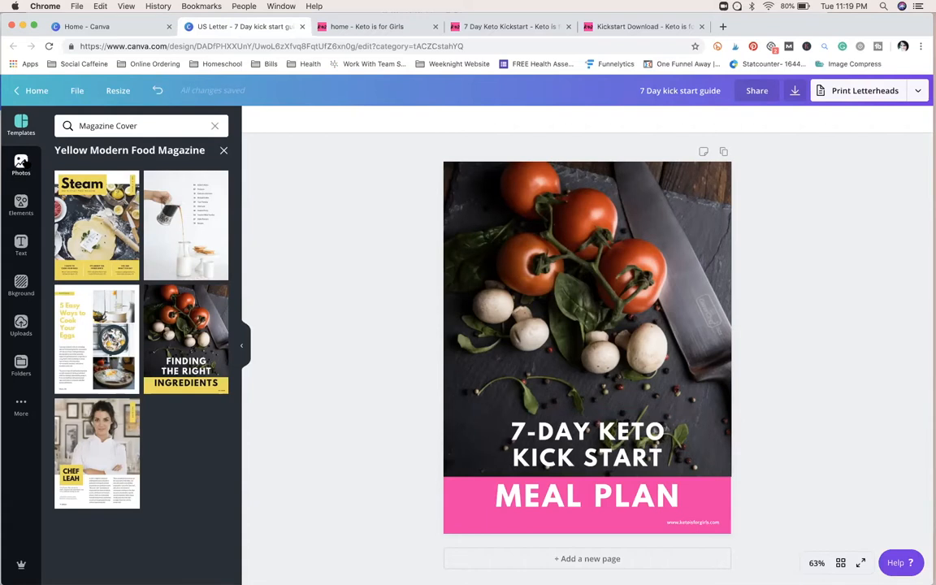
# Step: Try the recently used salmon and strawberry photo on the cover, and replace it with the bacon, berries and avocado photo
pyautogui.click(22, 164)
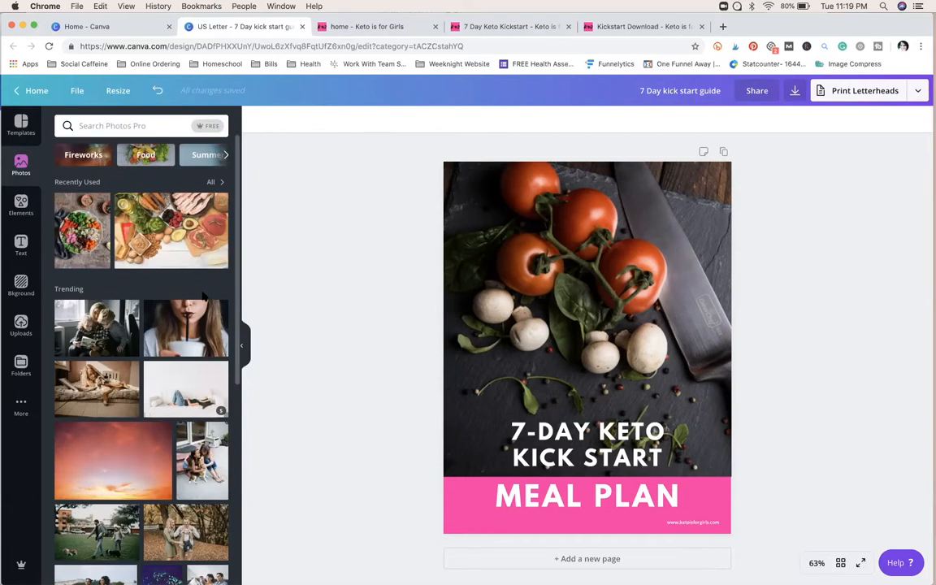
pyautogui.click(212, 184)
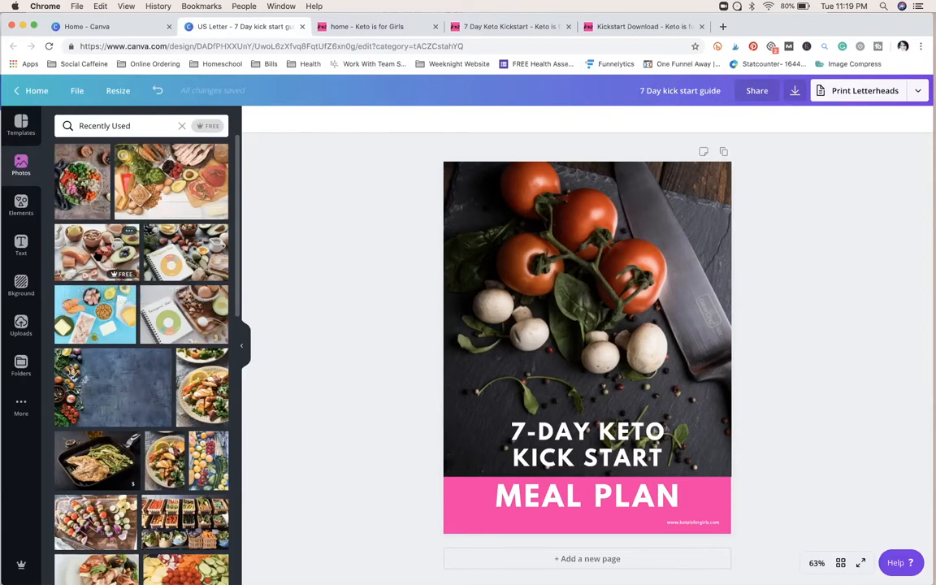
pyautogui.moveTo(95, 254); pyautogui.dragTo(462, 289)
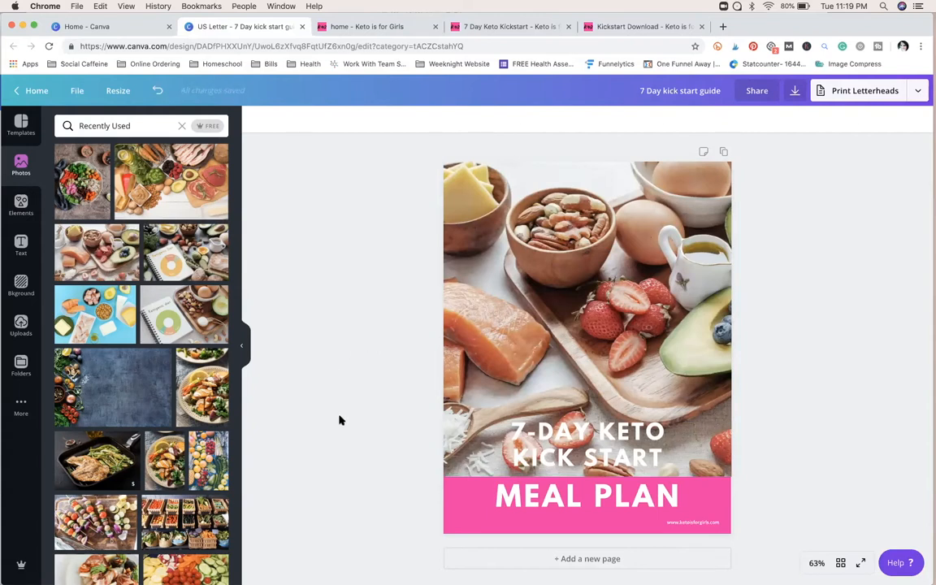
pyautogui.scroll(-1, 340, 420)
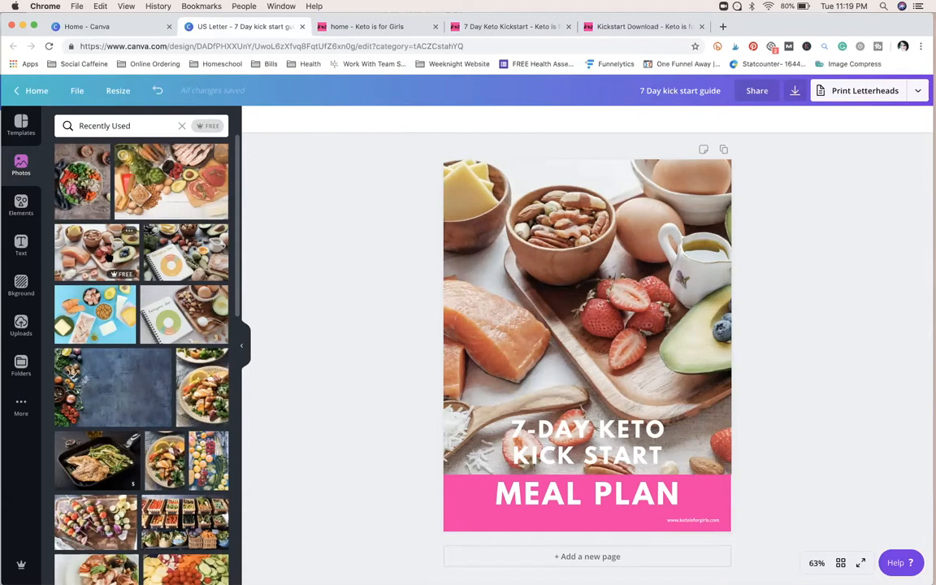
pyautogui.moveTo(170, 185); pyautogui.dragTo(481, 284)
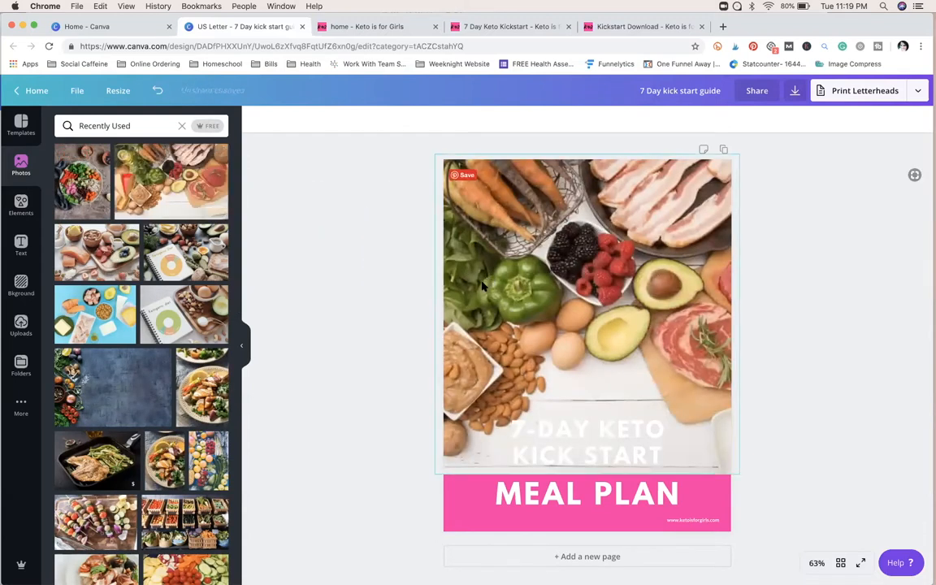
# Step: Color the "7-DAY KETO KICK START" heading black from the Keto is for girls palette and shift it slightly right
pyautogui.click(617, 439)
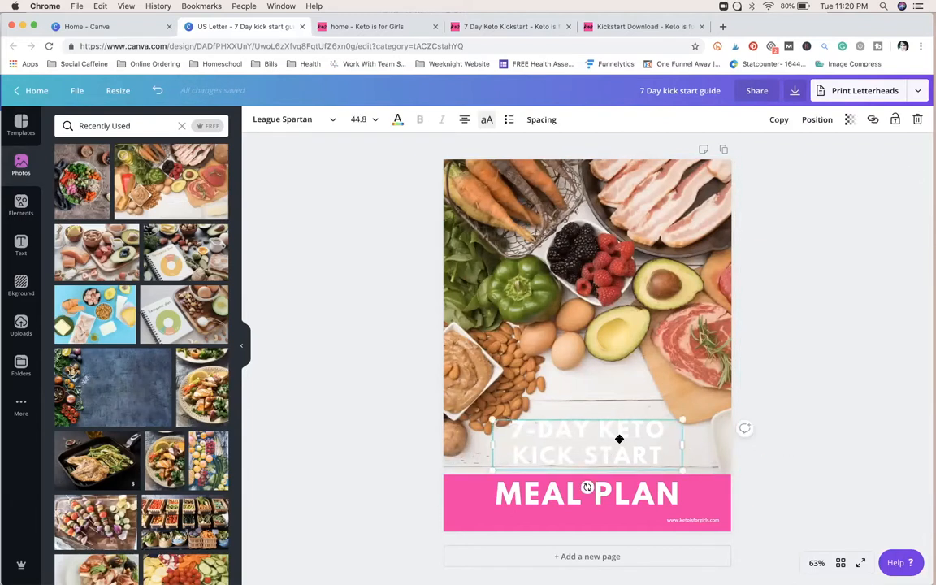
pyautogui.click(398, 119)
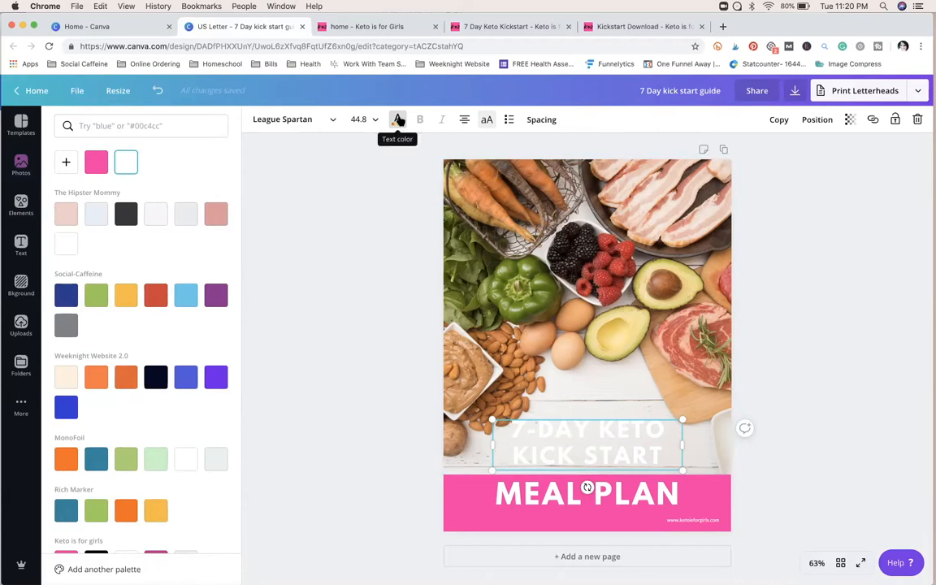
pyautogui.scroll(-5, 194, 381)
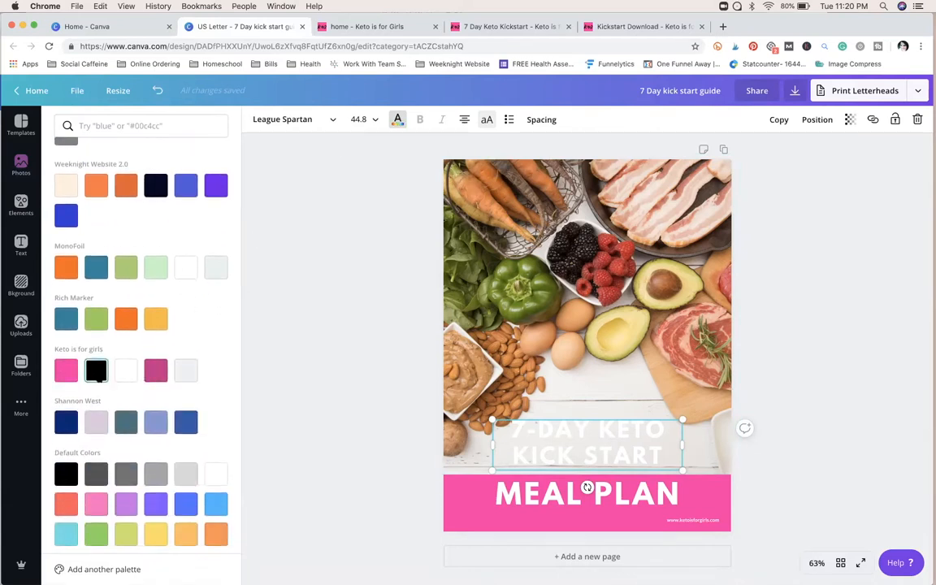
pyautogui.click(95, 370)
pyautogui.click(330, 367)
pyautogui.moveTo(602, 447); pyautogui.dragTo(608, 447)
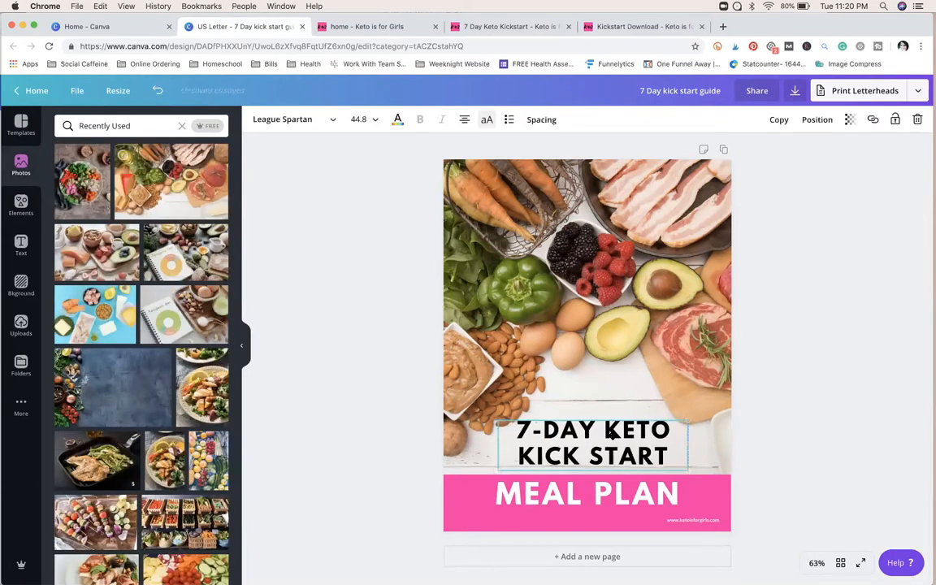
pyautogui.click(818, 394)
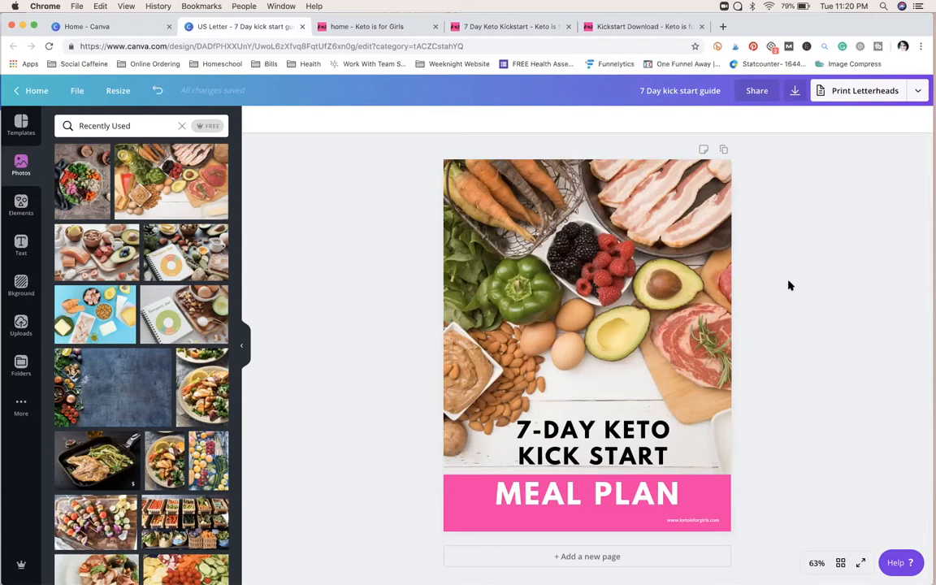
# Step: Duplicate the cover page to create page 2
pyautogui.click(724, 151)
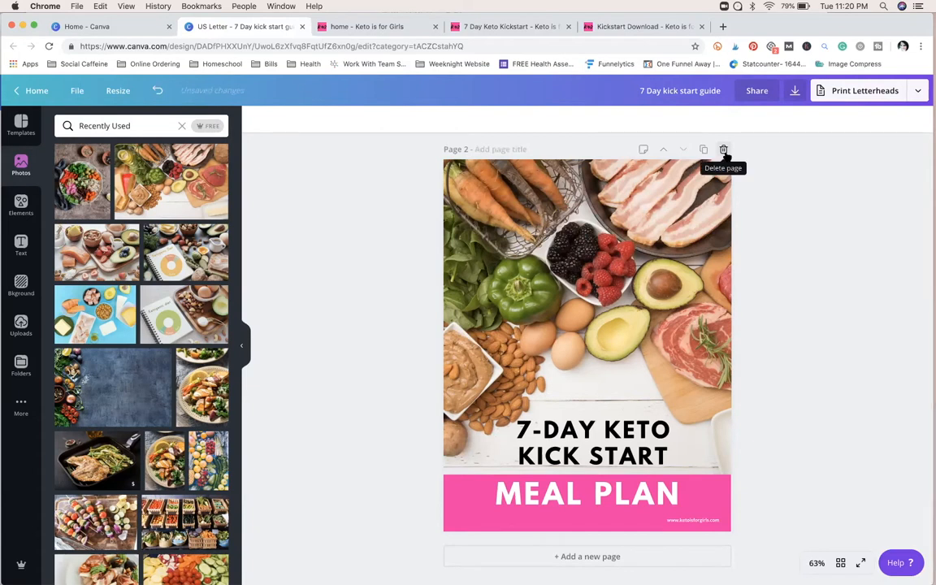
pyautogui.scroll(5, 317, 270)
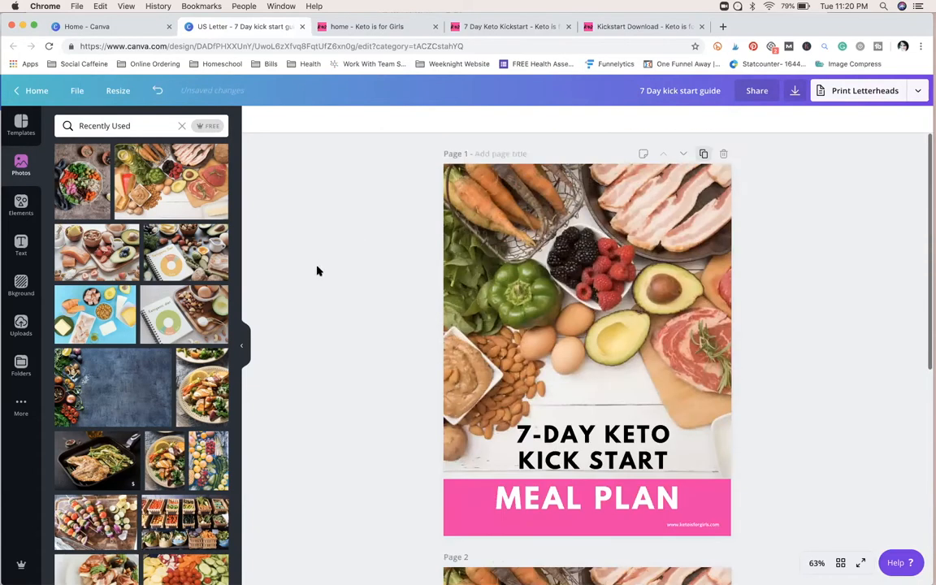
pyautogui.scroll(-5, 317, 270)
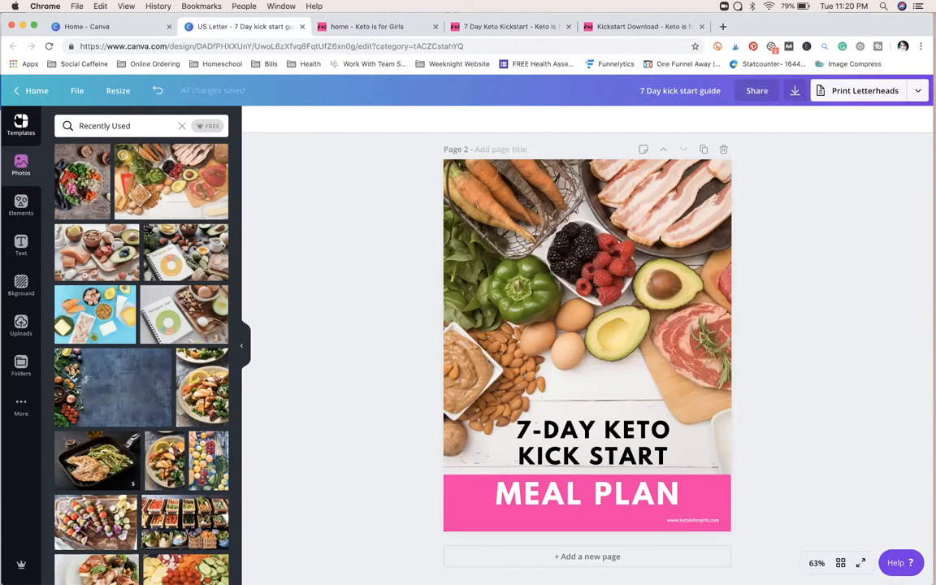
# Step: Replace the content of page 2 with the "5 Easy Ways to Cook Your Eggs" layout from the Yellow Modern Food Magazine template
pyautogui.click(21, 122)
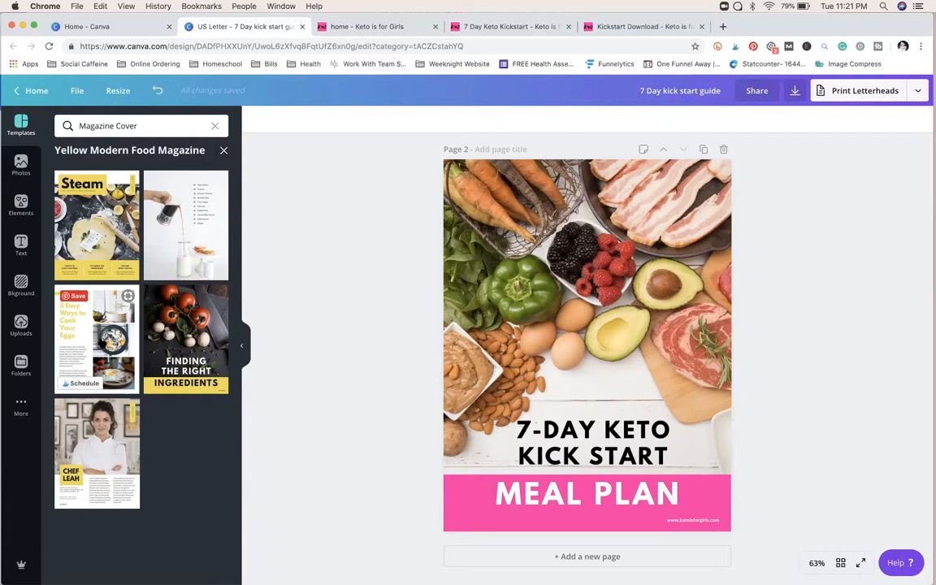
pyautogui.click(84, 307)
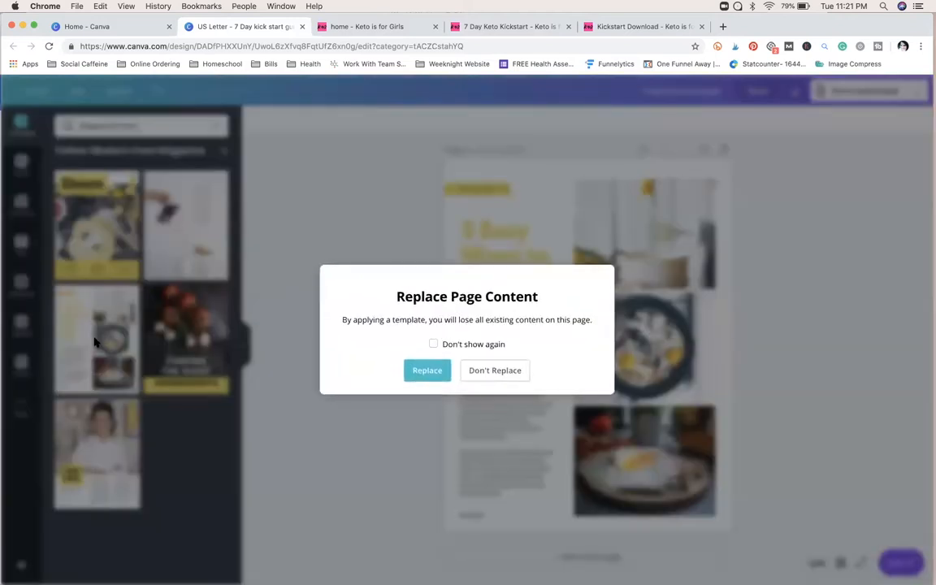
pyautogui.click(427, 372)
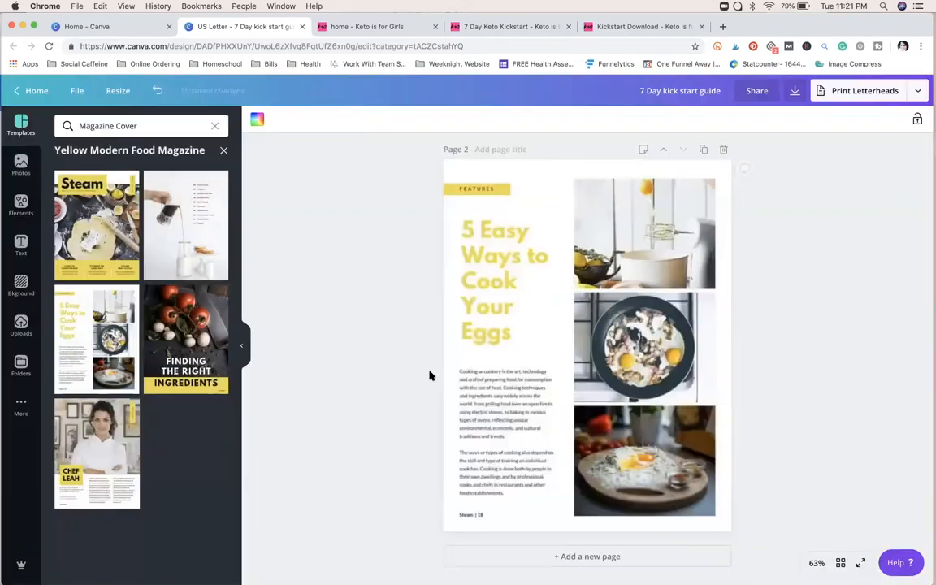
# Step: Select all the text elements and the FEATURES label on page 2 together and move them to the page's right side
pyautogui.click(674, 253)
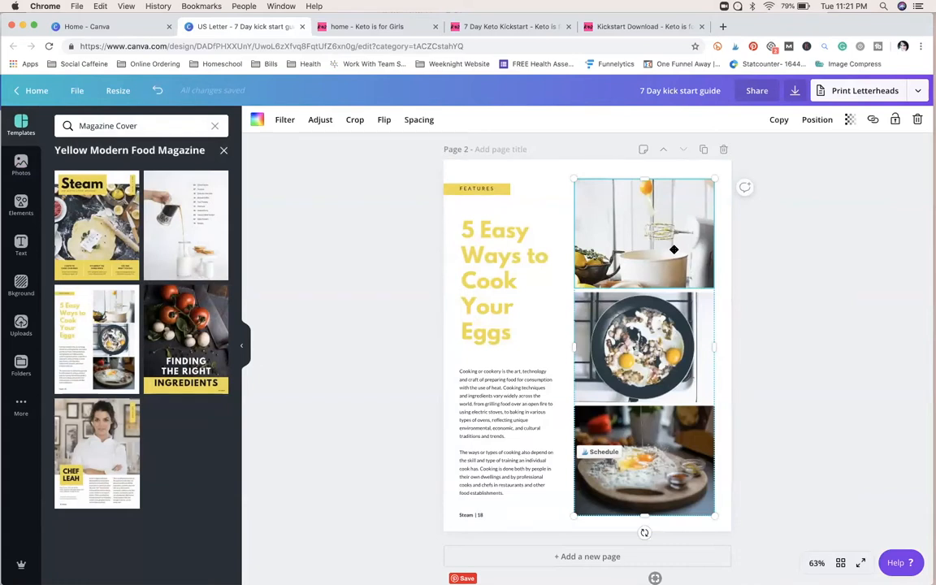
pyautogui.scroll(5, 673, 250)
pyautogui.scroll(-5, 599, 335)
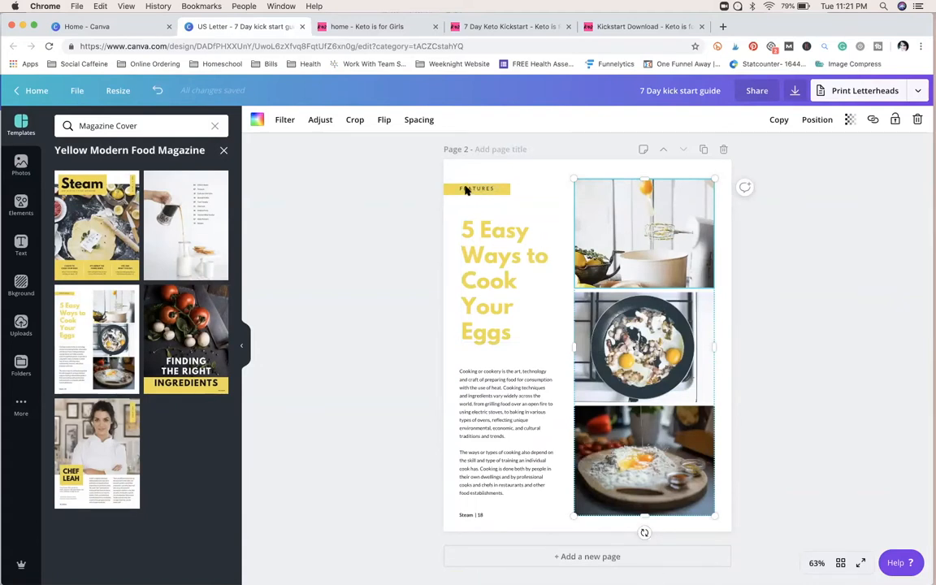
pyautogui.click(422, 181)
pyautogui.moveTo(421, 175); pyautogui.dragTo(537, 516)
pyautogui.moveTo(518, 435); pyautogui.dragTo(685, 435)
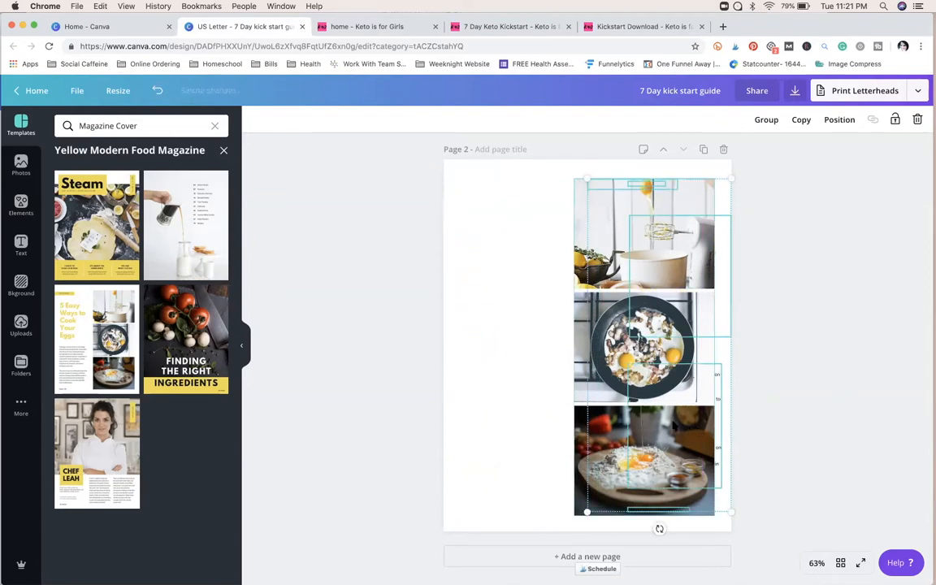
pyautogui.click(436, 247)
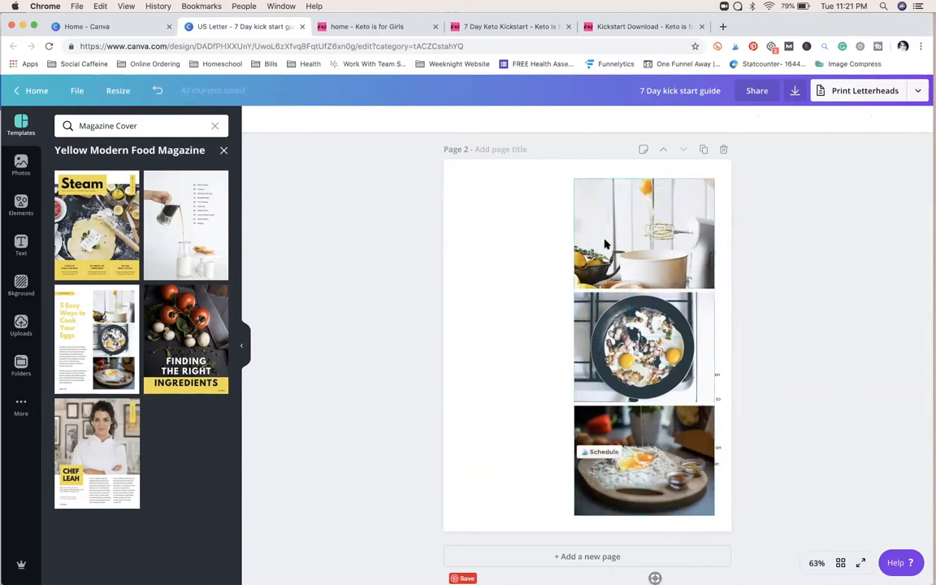
# Step: Move the three-photo grid to the left side of page 2 and delete the whole grid
pyautogui.click(598, 244)
pyautogui.moveTo(597, 244); pyautogui.dragTo(454, 296)
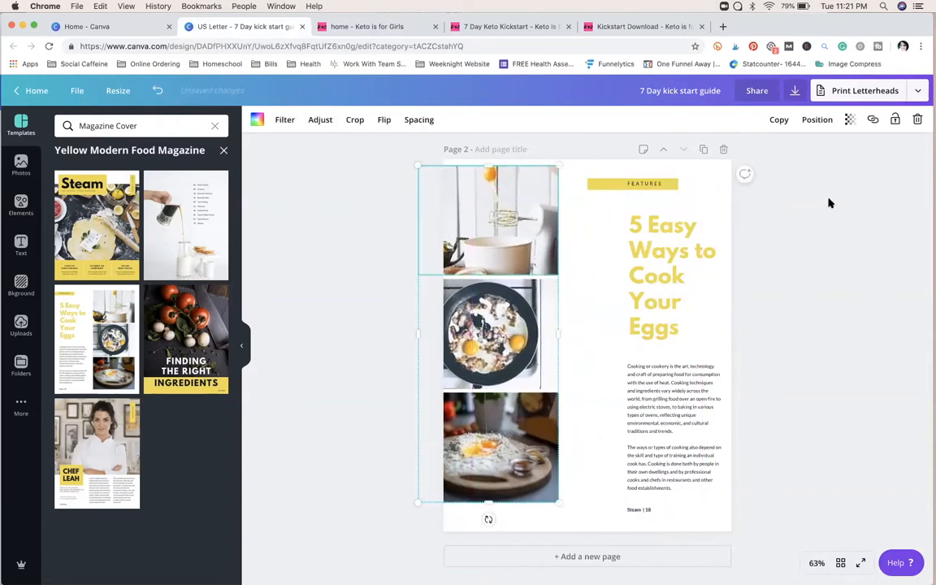
pyautogui.click(917, 121)
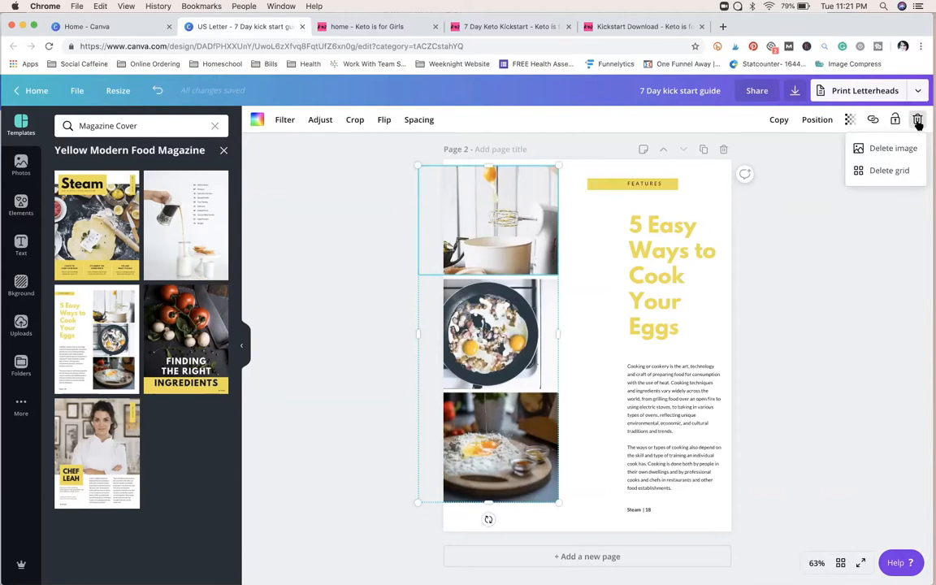
pyautogui.click(889, 170)
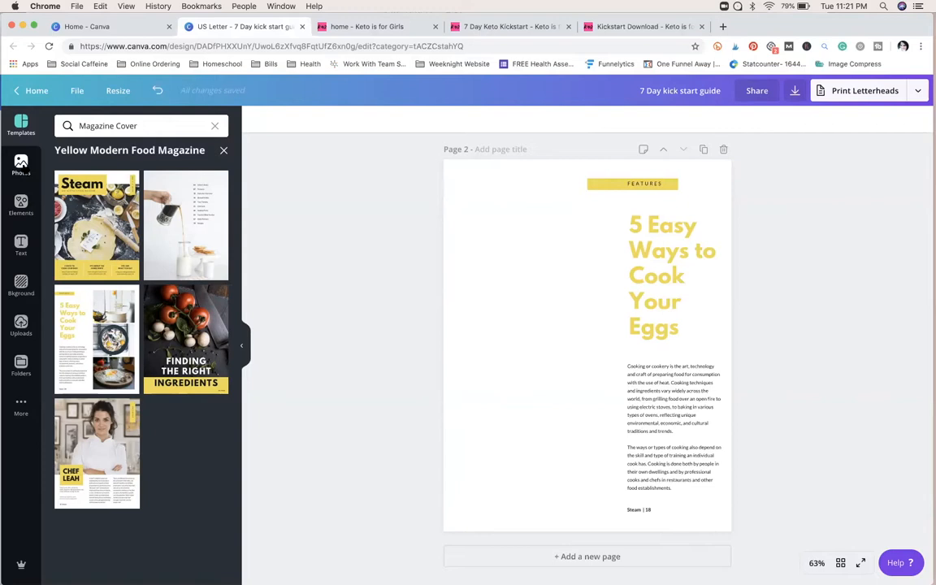
# Step: Add a single-image grid to page 2, narrow it to a full-height strip along the left edge, and fill it with the salad bowl photo
pyautogui.click(21, 165)
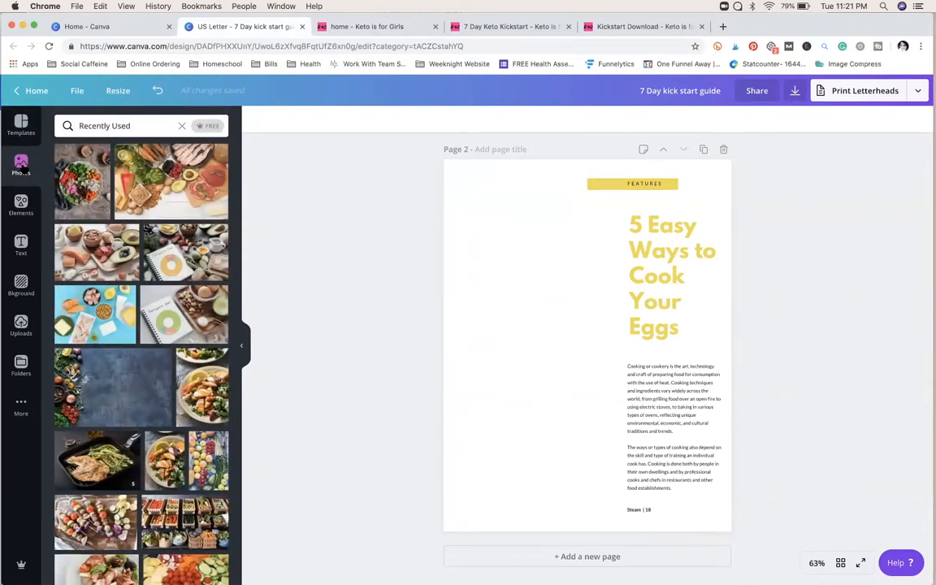
pyautogui.click(25, 212)
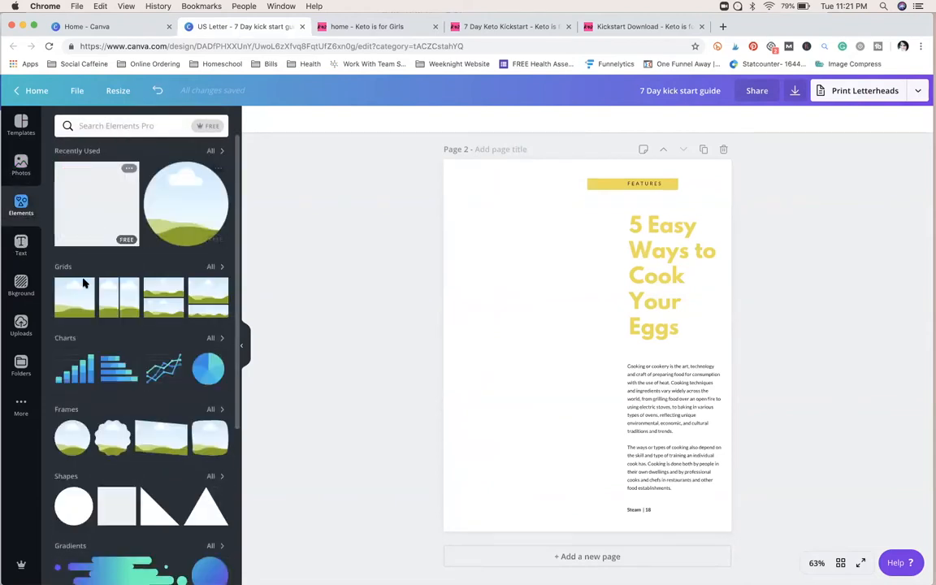
pyautogui.moveTo(74, 302); pyautogui.dragTo(377, 294)
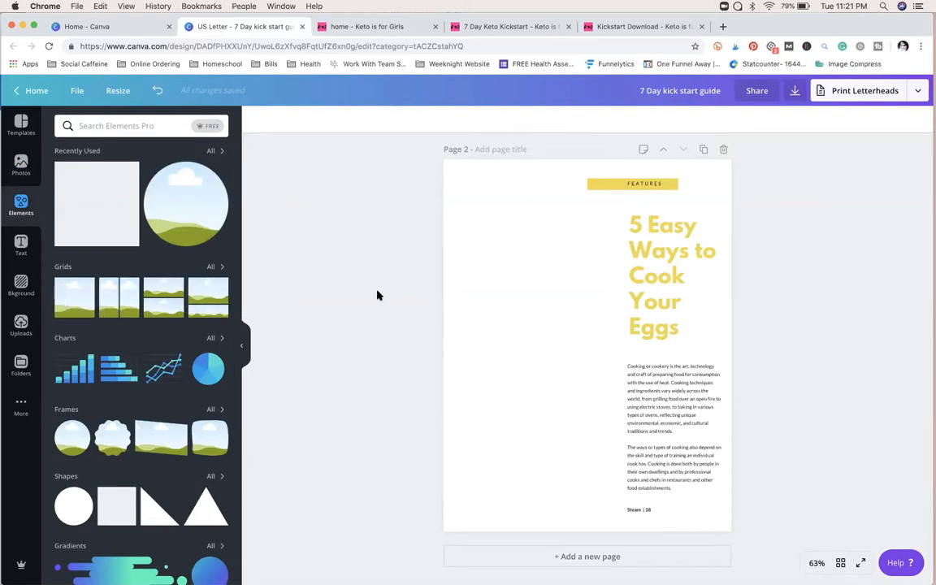
pyautogui.moveTo(74, 304); pyautogui.dragTo(447, 251)
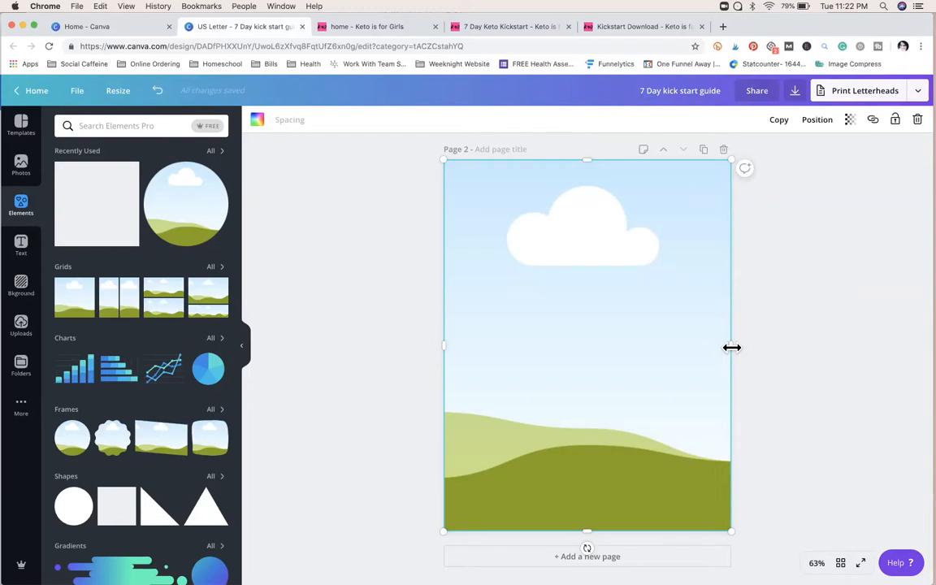
pyautogui.moveTo(727, 345); pyautogui.dragTo(576, 345)
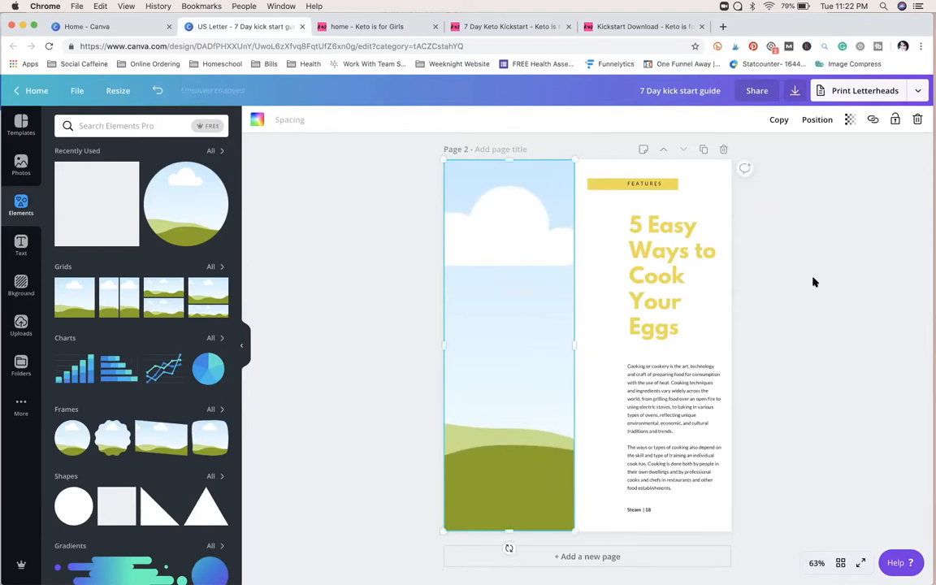
pyautogui.click(813, 282)
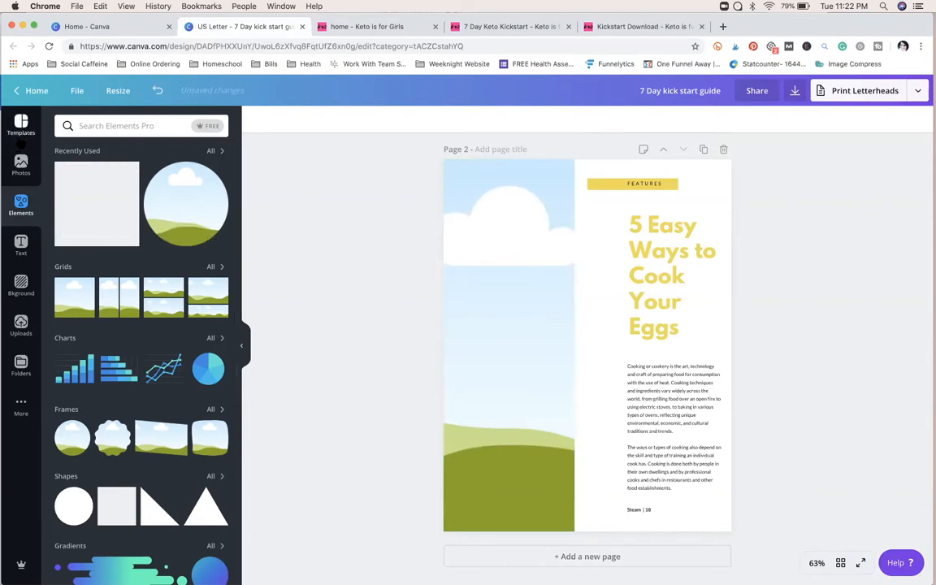
pyautogui.click(21, 165)
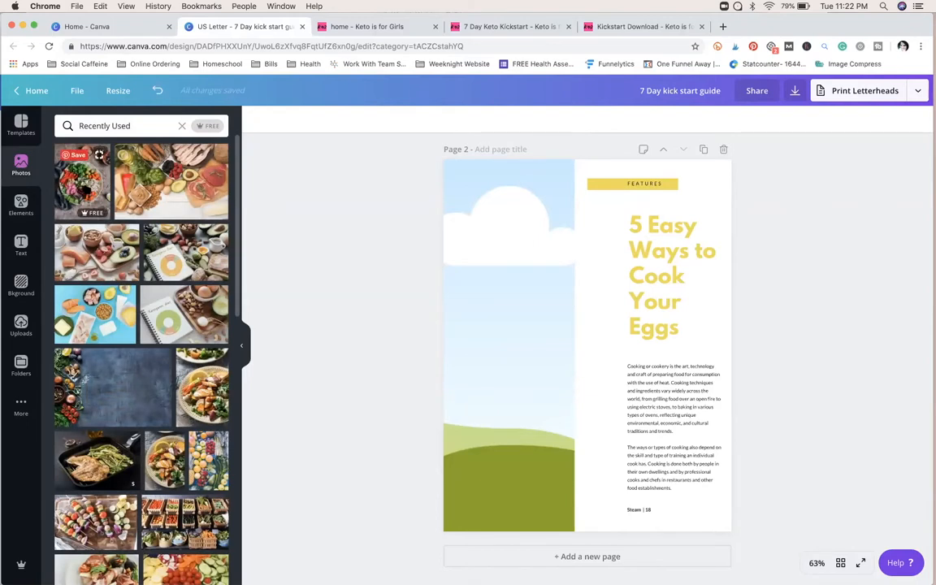
pyautogui.moveTo(79, 173); pyautogui.dragTo(452, 257)
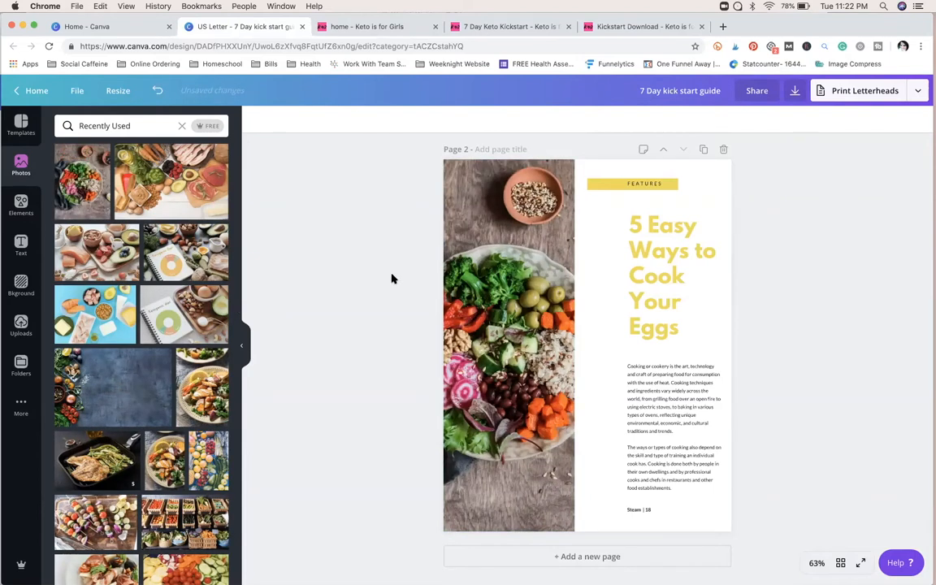
# Step: Move the "5 Easy Ways to Cook Your Eggs" heading up-left beneath the yellow label and replace the label text FEATURES with "DAY 1"
pyautogui.moveTo(661, 324); pyautogui.dragTo(619, 304)
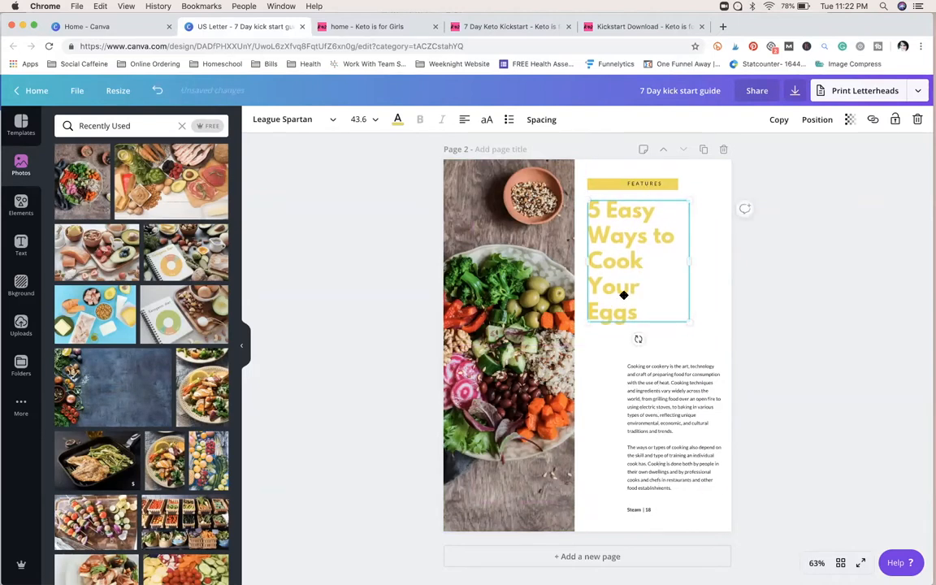
pyautogui.click(633, 185)
pyautogui.press('super+a')
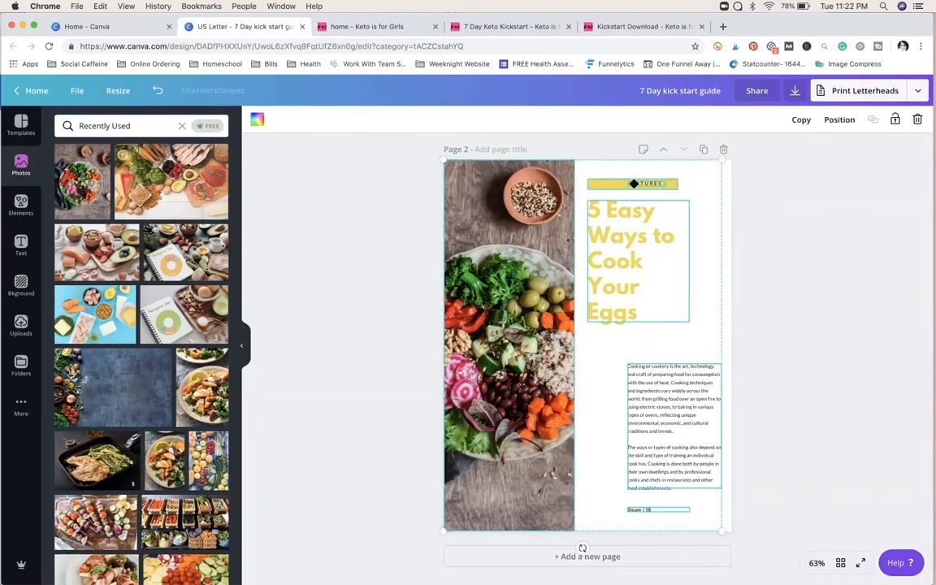
pyautogui.click(750, 205)
pyautogui.click(650, 184)
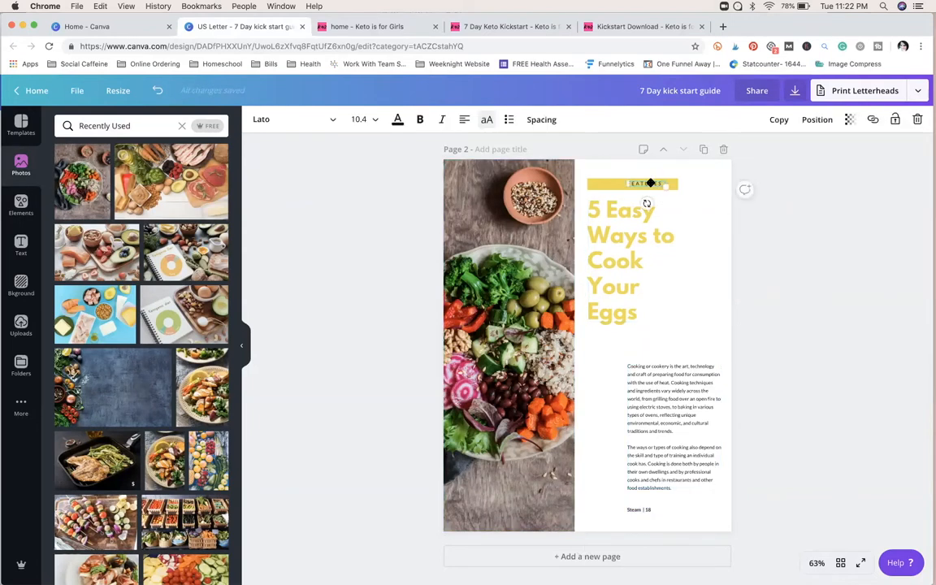
pyautogui.doubleClick(650, 184)
pyautogui.click(813, 285)
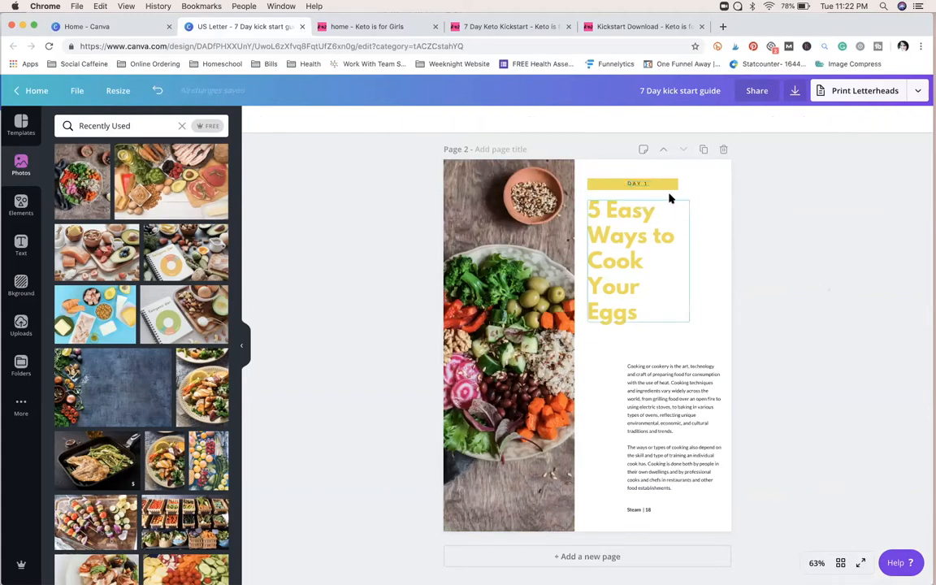
# Step: Enlarge the "DAY 1" text to size 25.7, place it at the left of the yellow bar, and enlarge the bar to fit
pyautogui.click(655, 184)
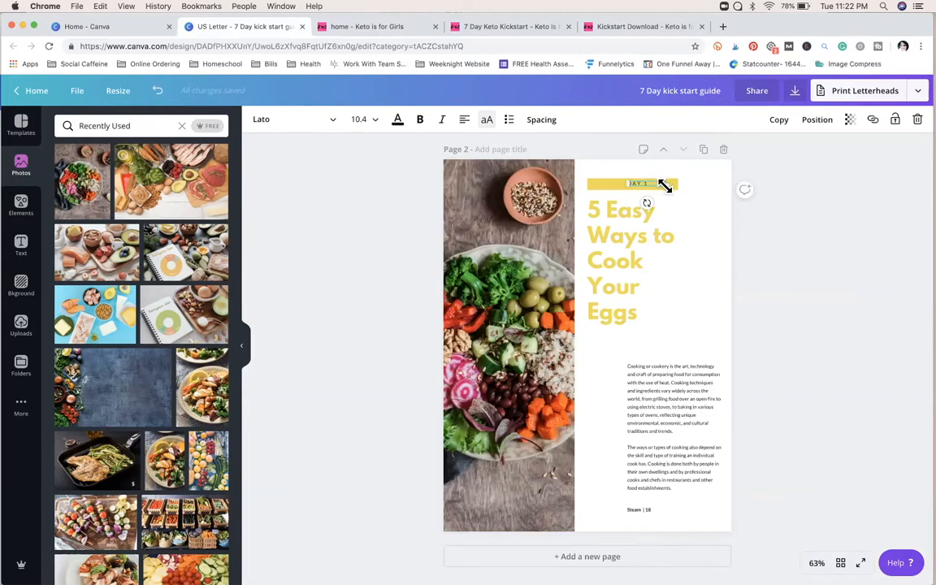
pyautogui.moveTo(661, 185); pyautogui.dragTo(718, 208)
pyautogui.moveTo(650, 189); pyautogui.dragTo(633, 180)
pyautogui.click(662, 185)
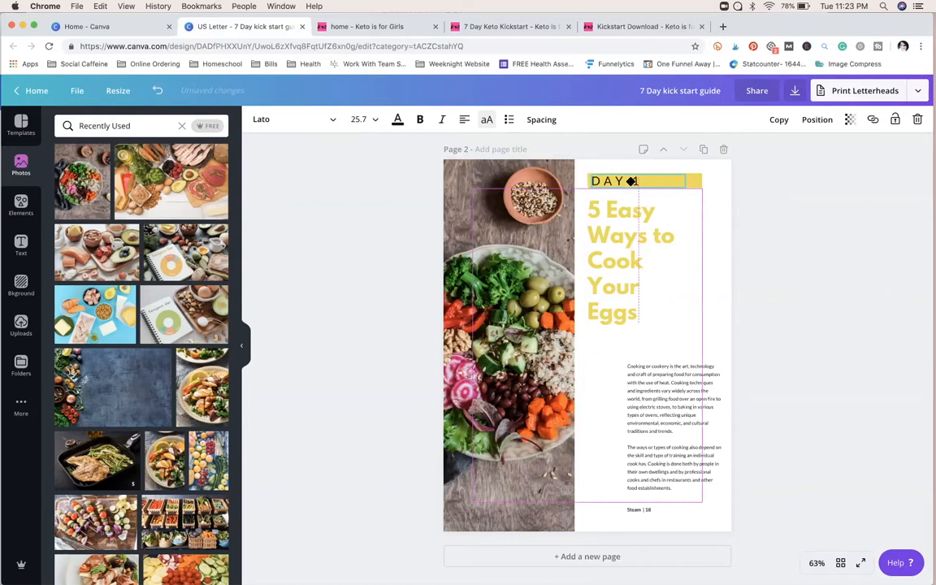
# Step: Color the bar behind "DAY 1" bright pink and the "DAY 1" text white
pyautogui.click(700, 180)
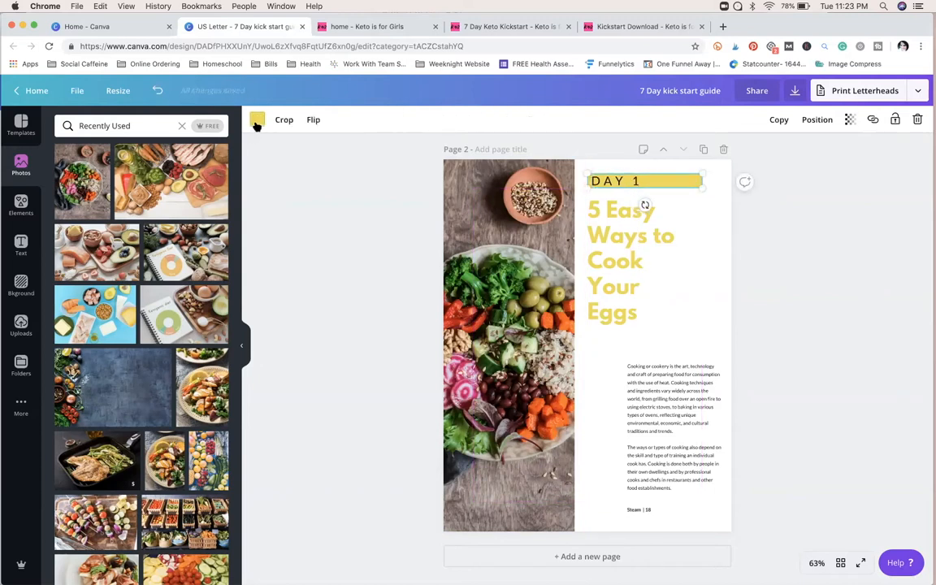
pyautogui.click(256, 120)
pyautogui.click(218, 166)
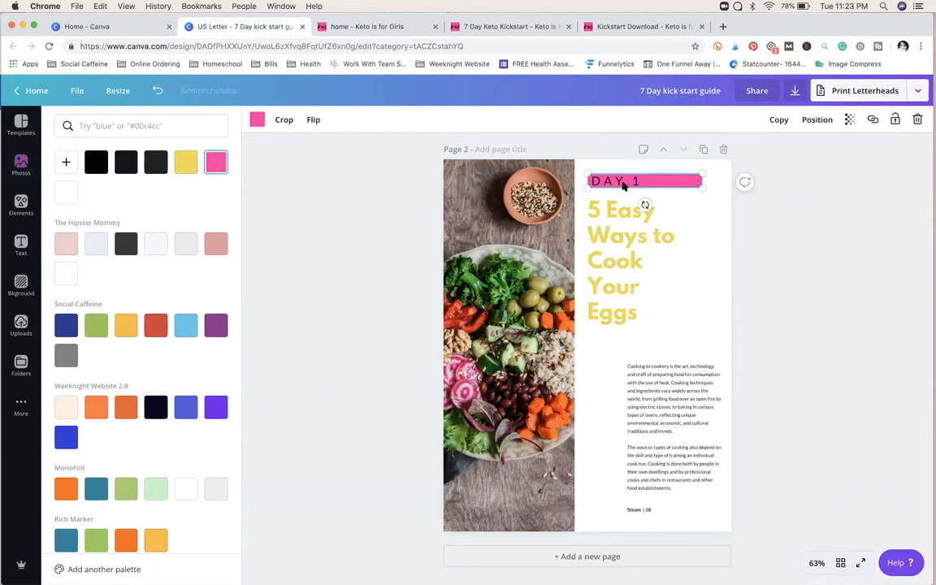
pyautogui.click(624, 186)
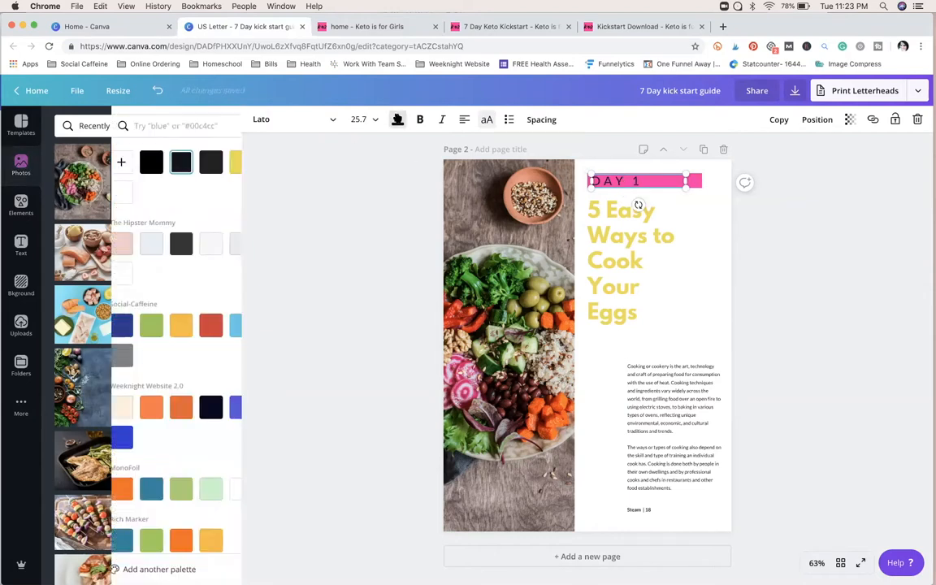
pyautogui.click(75, 276)
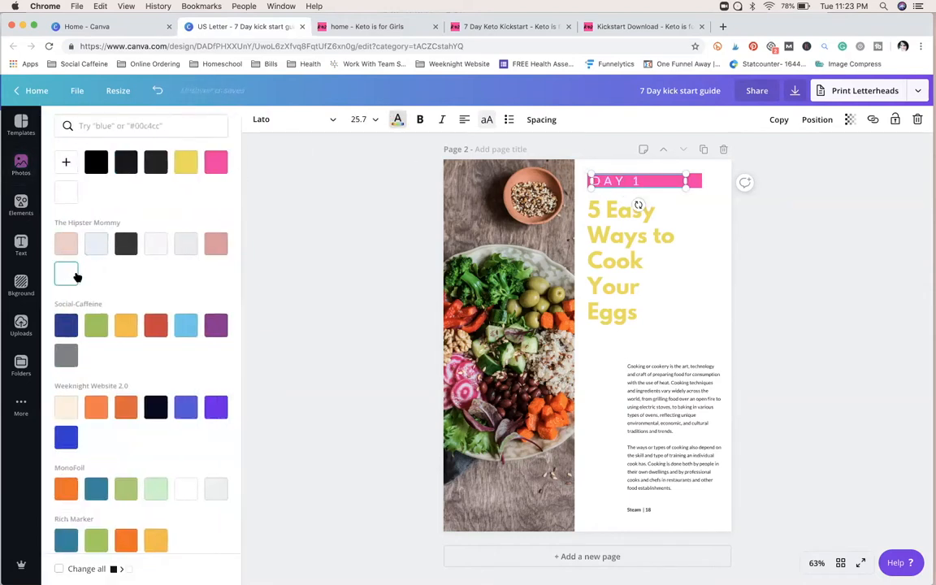
pyautogui.click(363, 256)
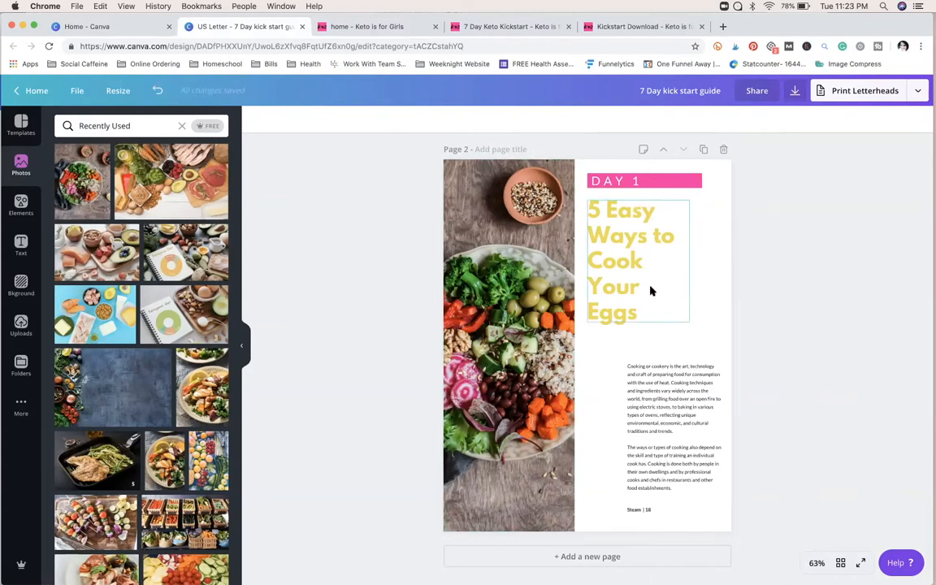
# Step: Widen the heading's text box toward the page's right edge and replace its text with "Keto Diet Plan"
pyautogui.click(679, 270)
pyautogui.moveTo(690, 261); pyautogui.dragTo(721, 266)
pyautogui.click(652, 216)
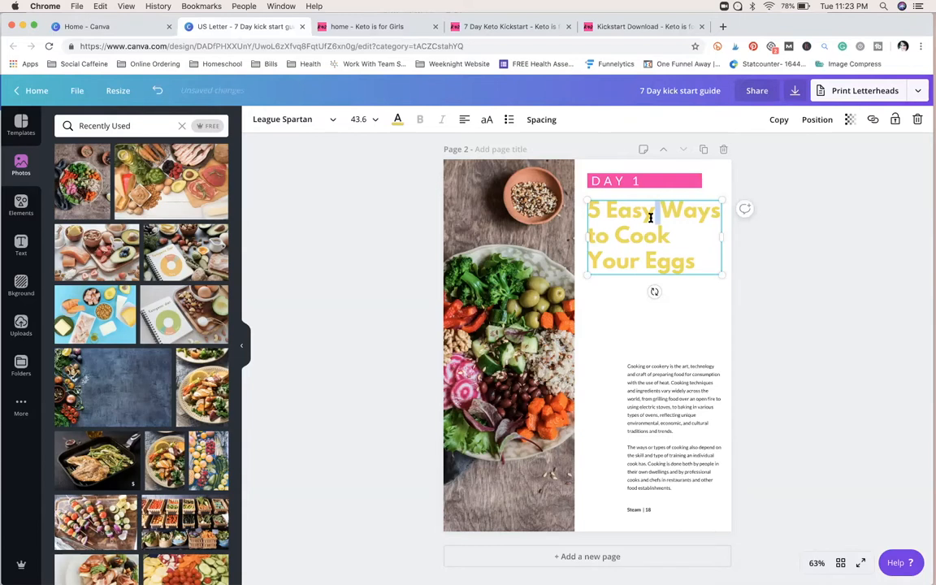
pyautogui.hotkey('ctrl', 'a')
pyautogui.write('K')
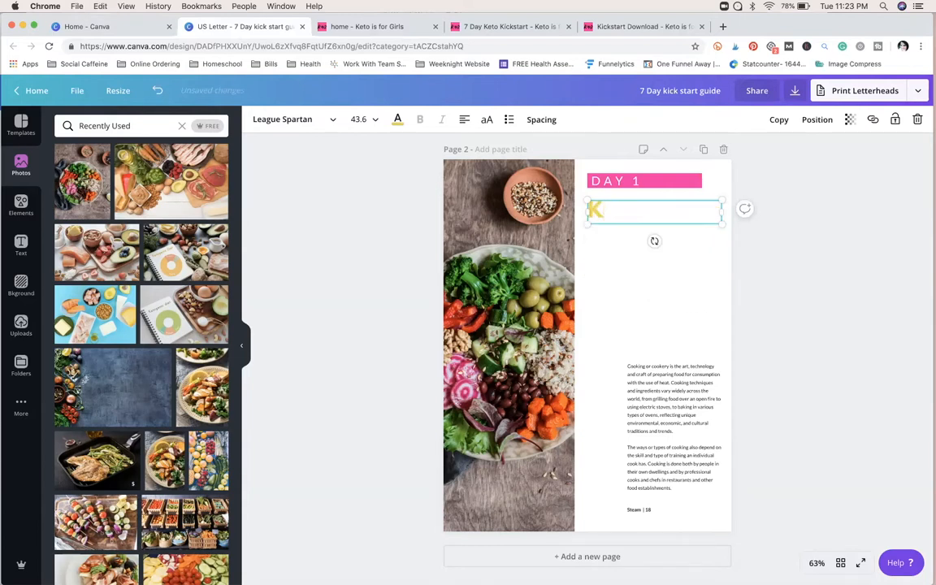
pyautogui.write('eto Diet Plan')
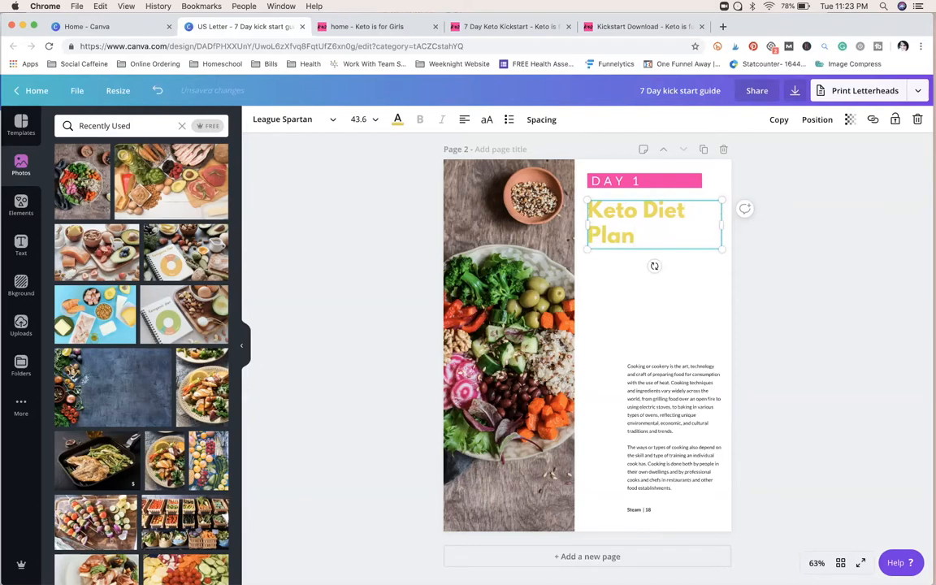
# Step: Color the "Keto Diet Plan" heading the same bright pink as the bar
pyautogui.click(796, 309)
pyautogui.click(626, 218)
pyautogui.click(398, 119)
pyautogui.click(215, 162)
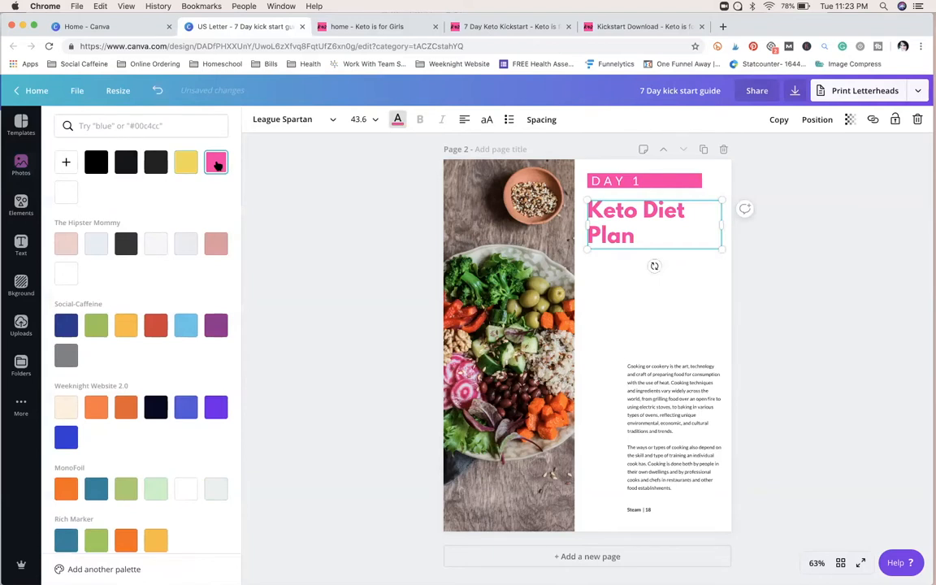
pyautogui.click(375, 276)
# Step: Move the body text directly under the heading, aligned to its left edge, and enlarge it to size 13.6
pyautogui.moveTo(675, 405); pyautogui.dragTo(689, 305)
pyautogui.moveTo(688, 367); pyautogui.dragTo(718, 412)
pyautogui.moveTo(698, 361); pyautogui.dragTo(697, 368)
# Step: Replace the body text with the DAY #1 breakfast, lunch and dinner list copied from the Kickstart Download web page
pyautogui.doubleClick(697, 368)
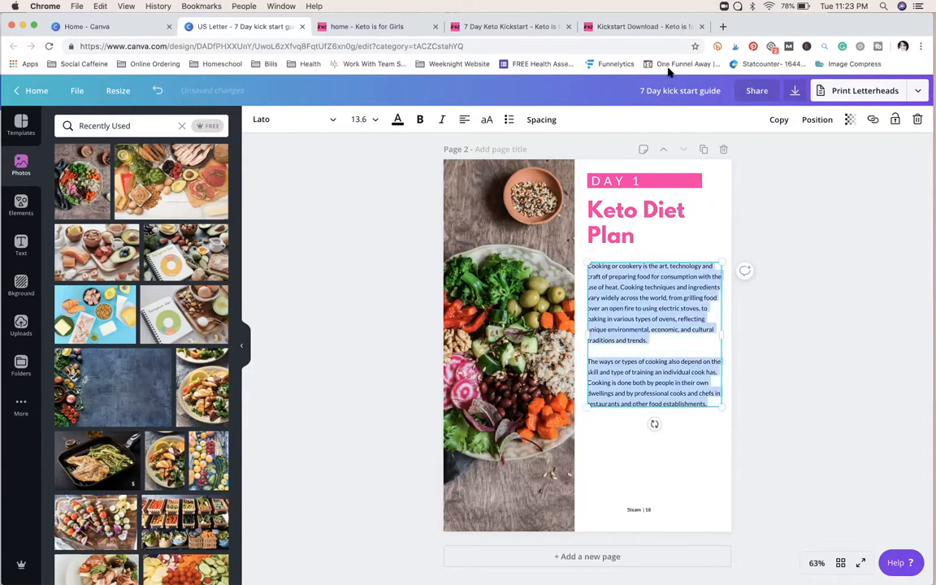
pyautogui.click(660, 30)
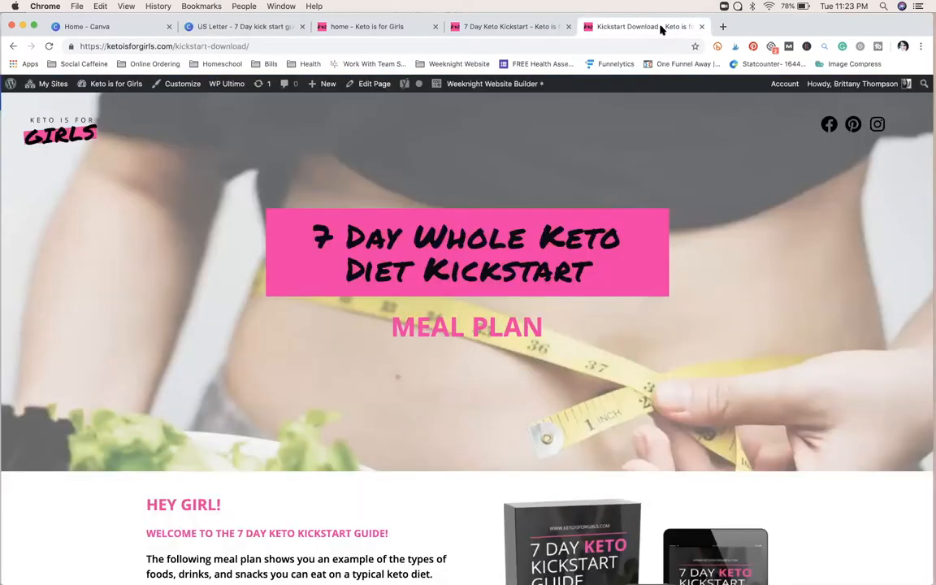
pyautogui.scroll(-5, 578, 434)
pyautogui.scroll(-10, 578, 435)
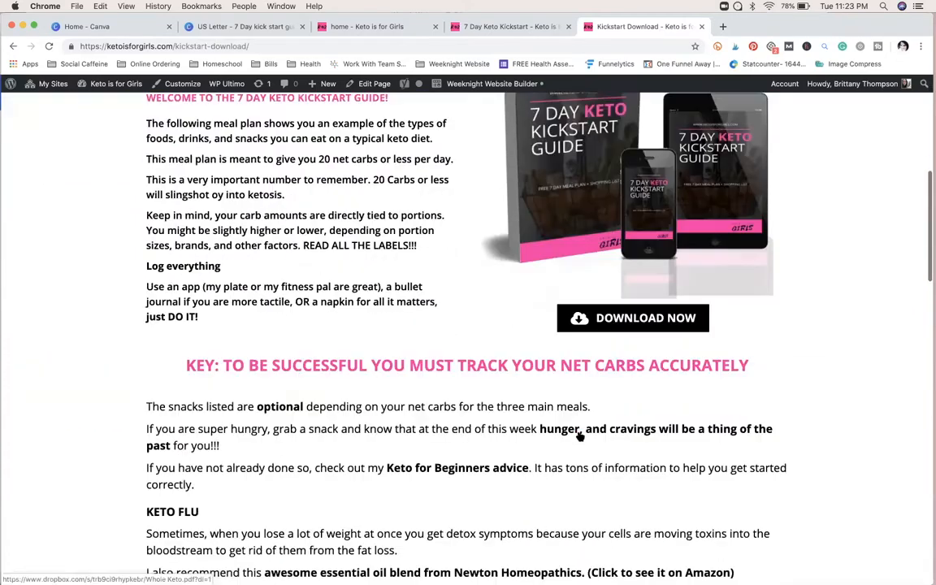
pyautogui.scroll(-2, 579, 437)
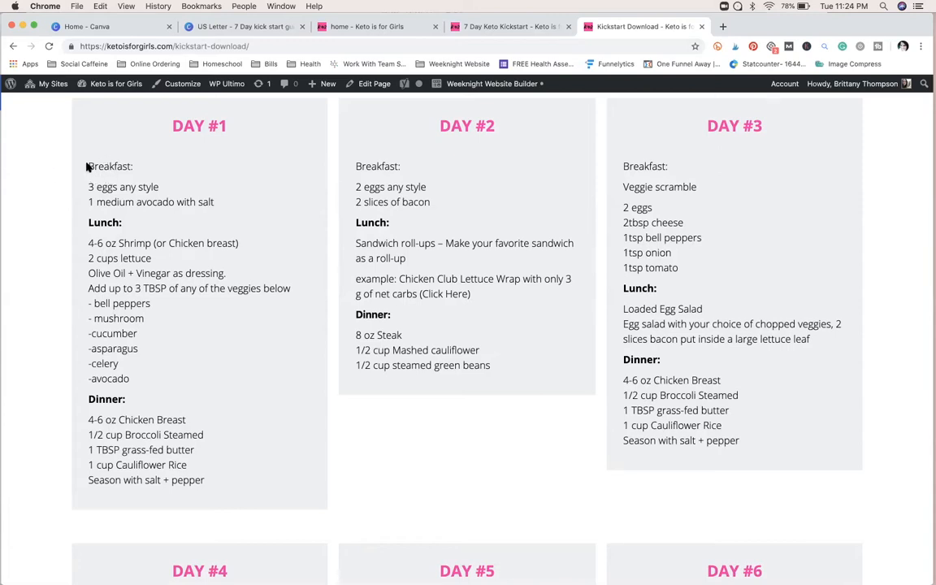
pyautogui.moveTo(88, 164); pyautogui.dragTo(269, 483)
pyautogui.press('super+c')
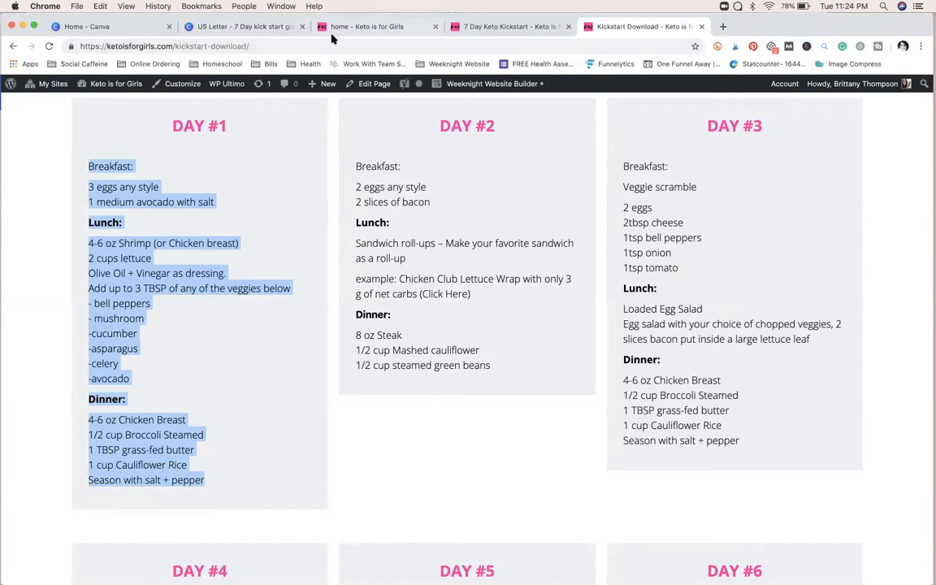
pyautogui.click(266, 30)
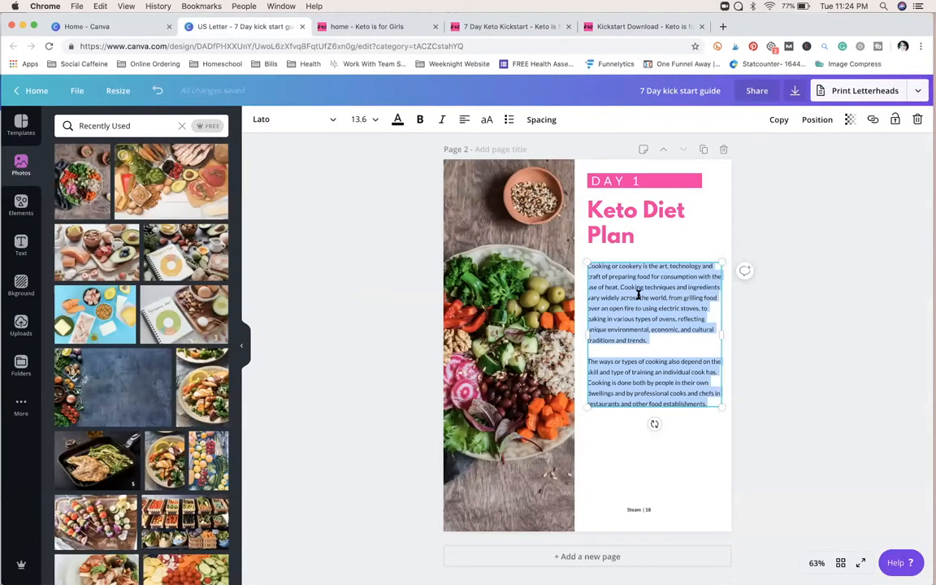
pyautogui.press('super+v')
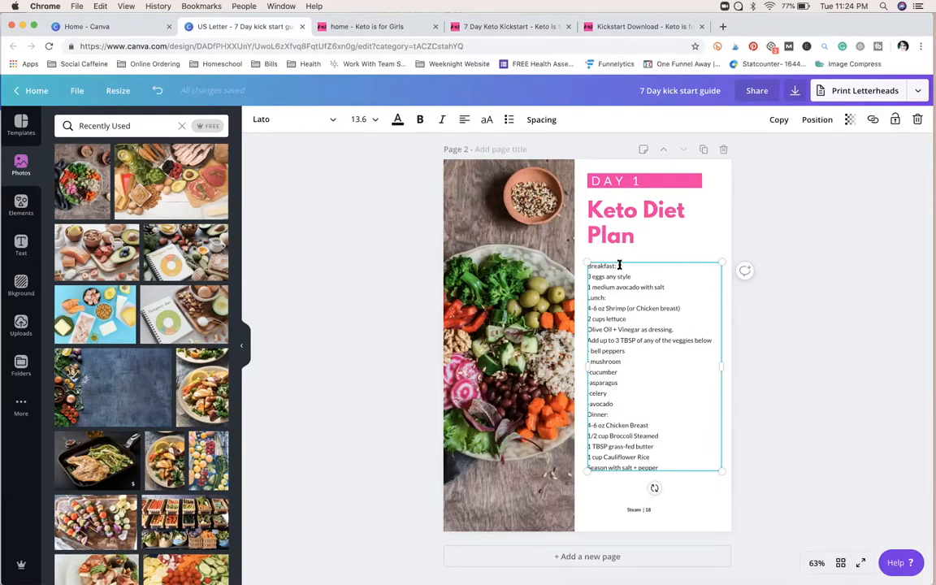
# Step: Insert a blank line before "Lunch:" and another before "Dinner:" in the Day 1 meal list
pyautogui.click(670, 286)
pyautogui.press('Return')
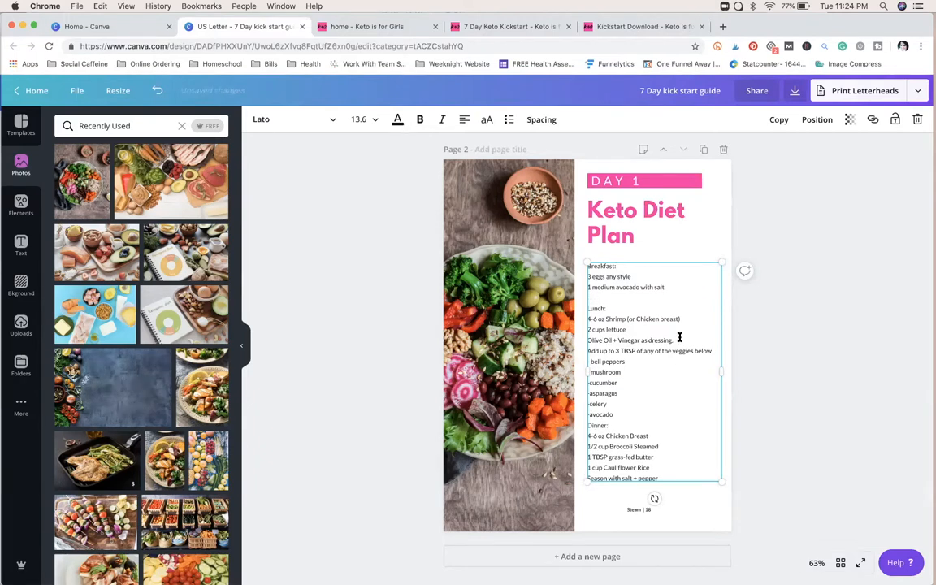
pyautogui.click(615, 415)
pyautogui.press('Return')
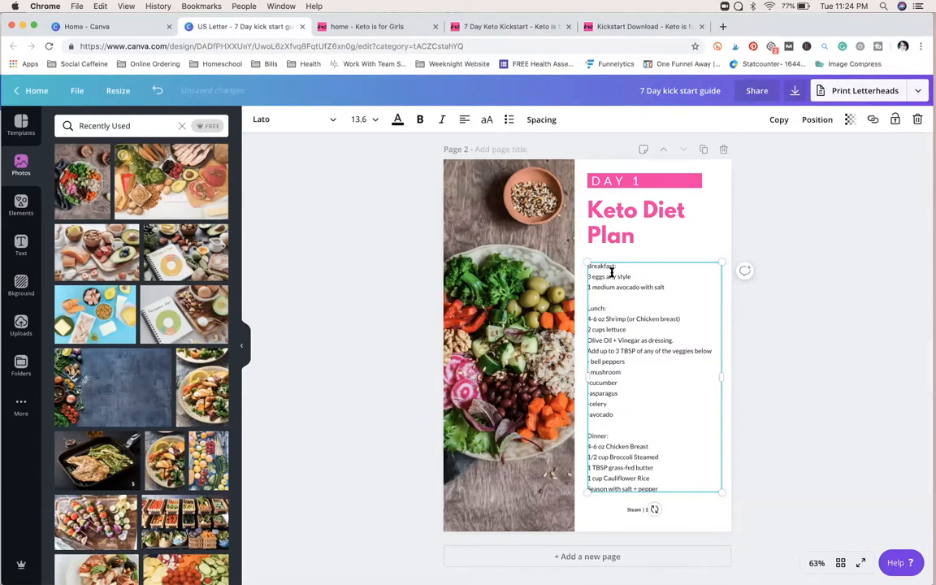
# Step: Make the "Breakfast:", "Lunch:" and "Dinner:" labels in the Day 1 meal list bold
pyautogui.moveTo(615, 266); pyautogui.dragTo(585, 271)
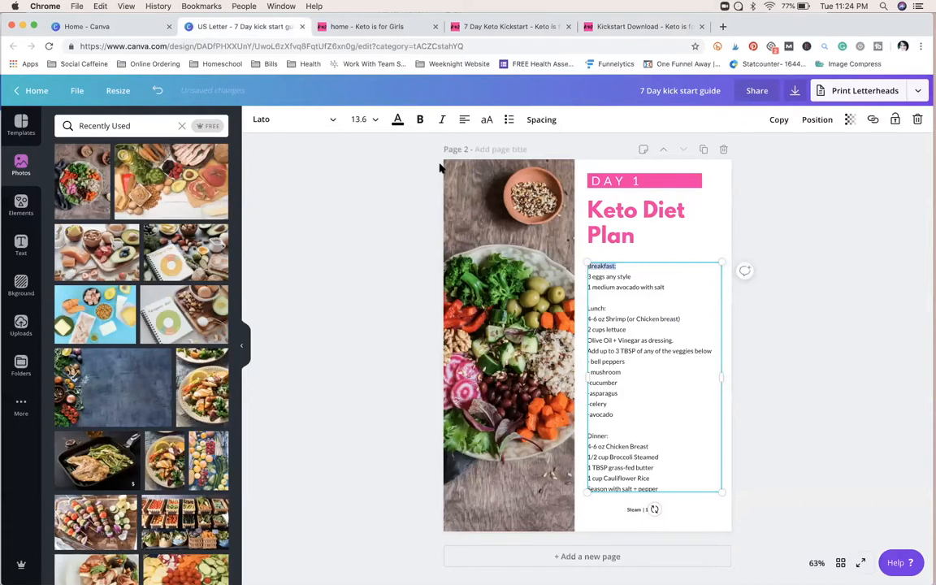
pyautogui.click(420, 119)
pyautogui.moveTo(607, 308); pyautogui.dragTo(590, 307)
pyautogui.click(420, 119)
pyautogui.click(610, 436)
pyautogui.moveTo(607, 437); pyautogui.dragTo(587, 437)
pyautogui.click(617, 430)
pyautogui.click(419, 119)
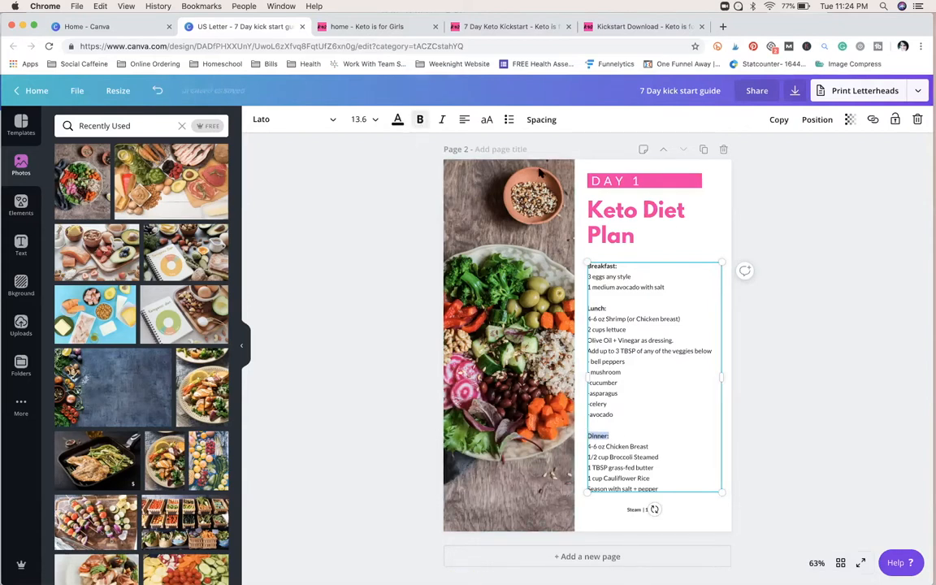
pyautogui.click(768, 403)
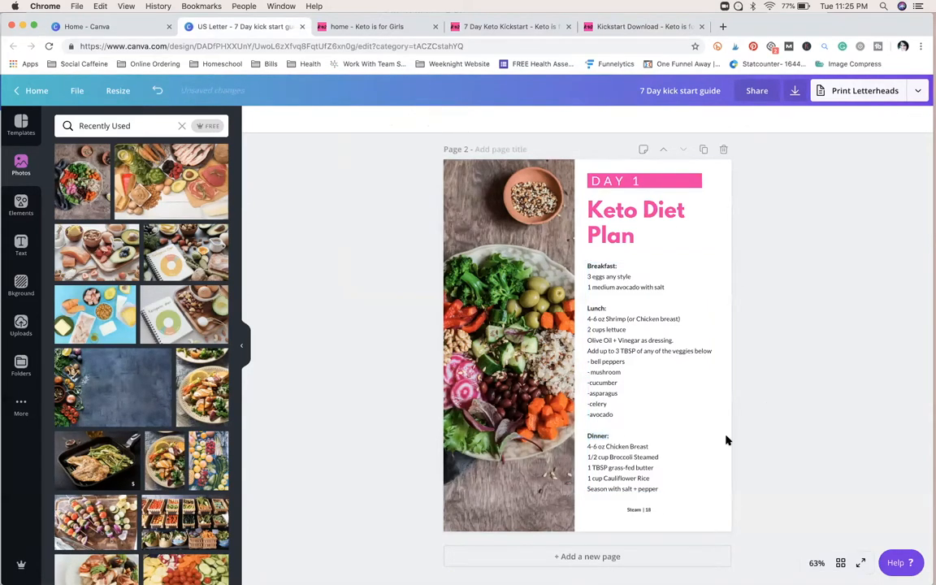
pyautogui.moveTo(639, 509); pyautogui.dragTo(644, 521)
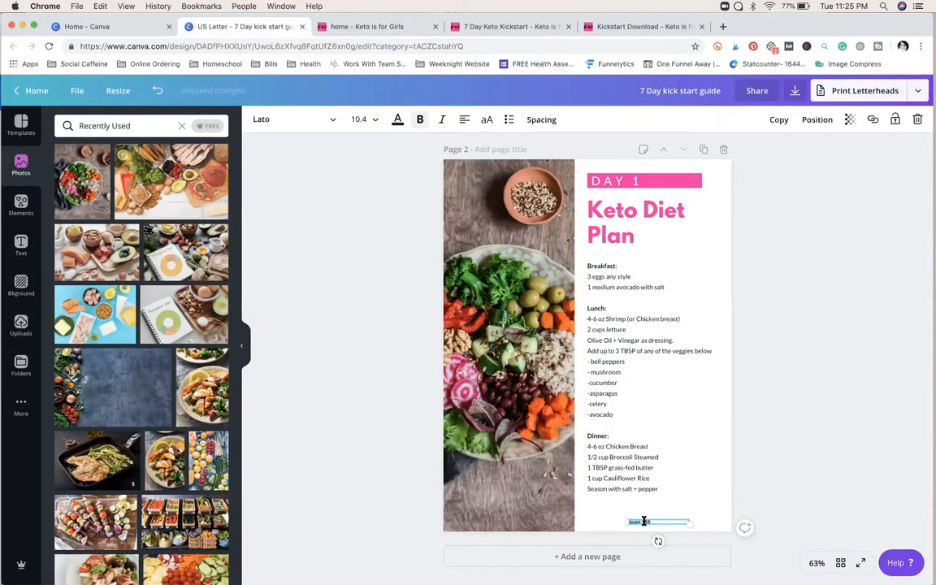
pyautogui.write('www.ketoisforgirls.com')
pyautogui.click(793, 502)
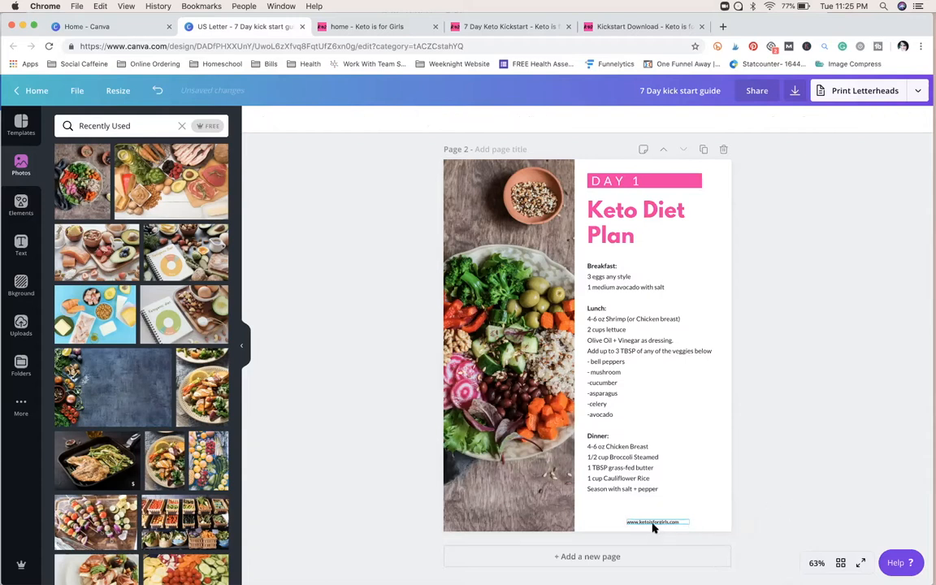
pyautogui.moveTo(655, 523); pyautogui.dragTo(651, 522)
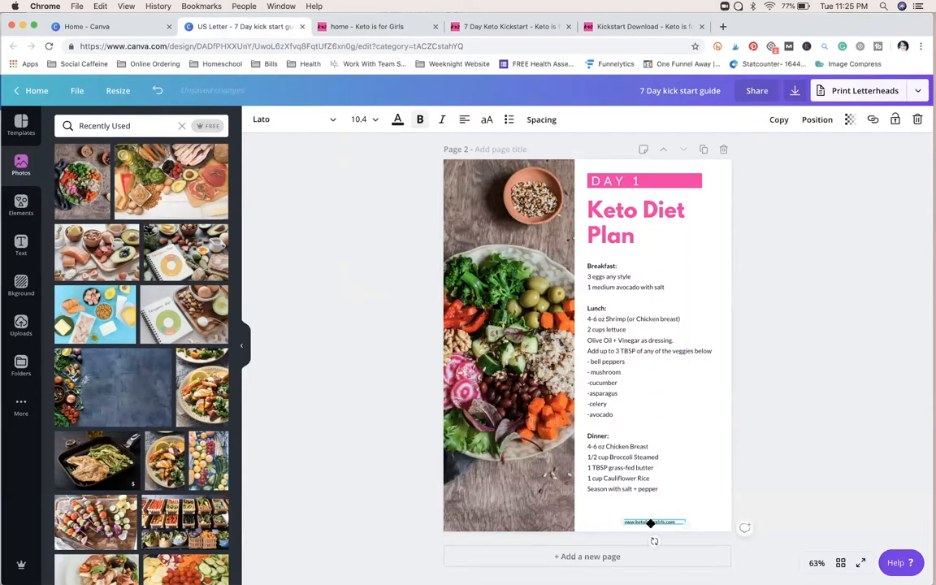
pyautogui.click(765, 505)
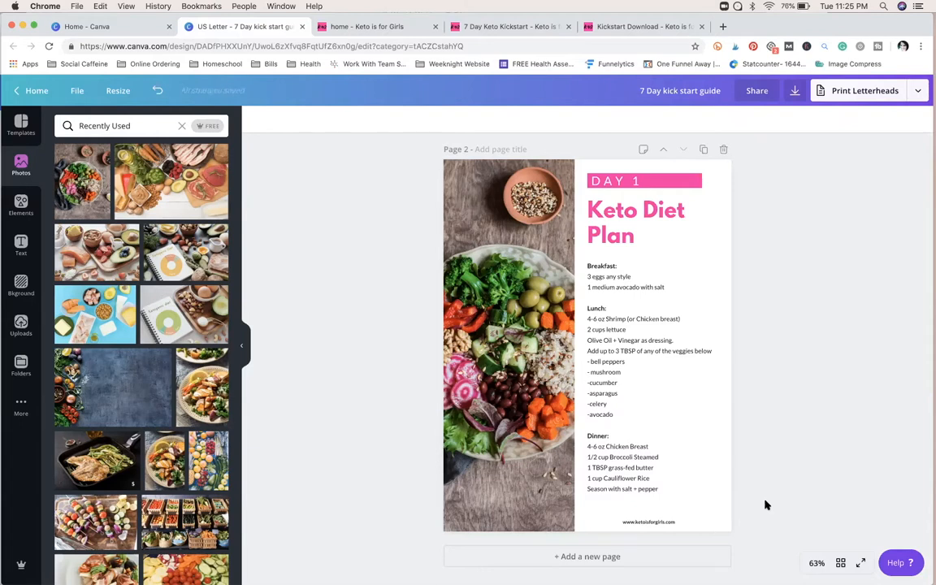
# Step: Duplicate the Day 1 page and change the label on the copy to "DAY 2"
pyautogui.click(704, 152)
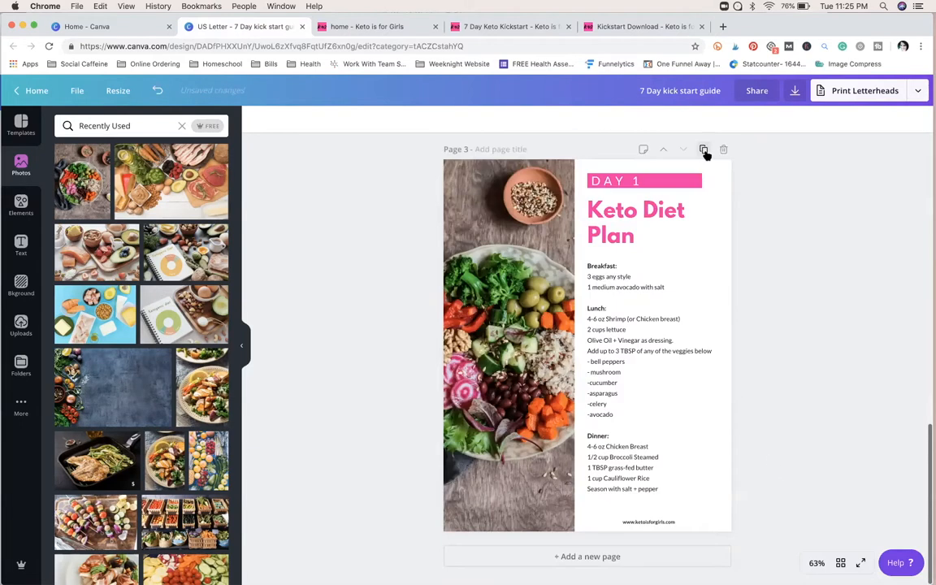
pyautogui.doubleClick(649, 182)
pyautogui.write('2')
pyautogui.click(778, 328)
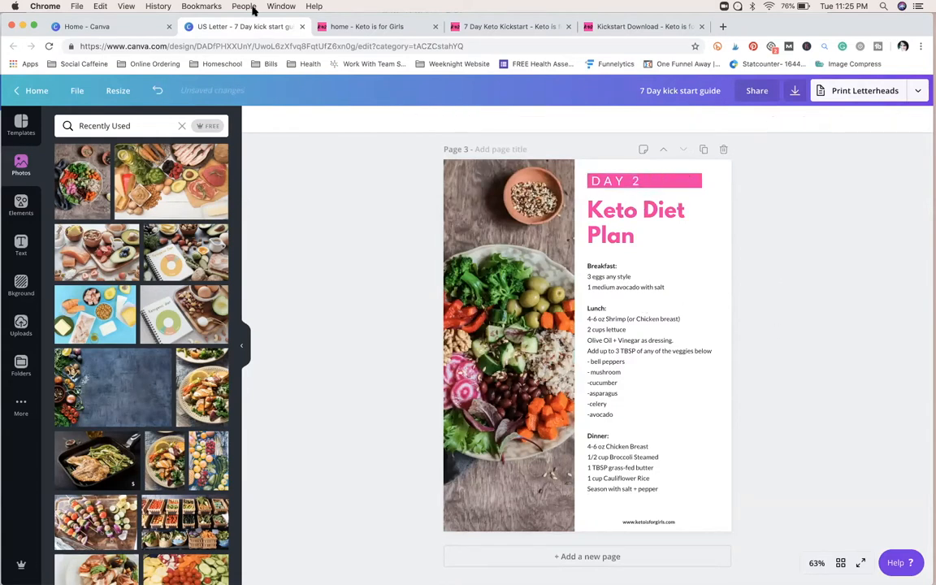
# Step: Replace the meal list on the Day 2 page with the DAY #2 breakfast, lunch and dinner text from the Kickstart Download web page
pyautogui.click(336, 27)
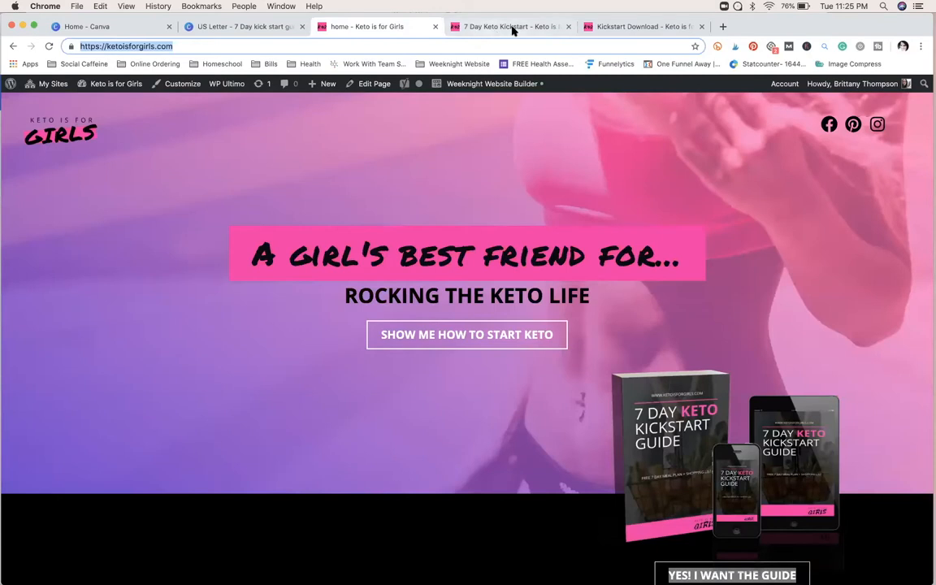
pyautogui.click(601, 28)
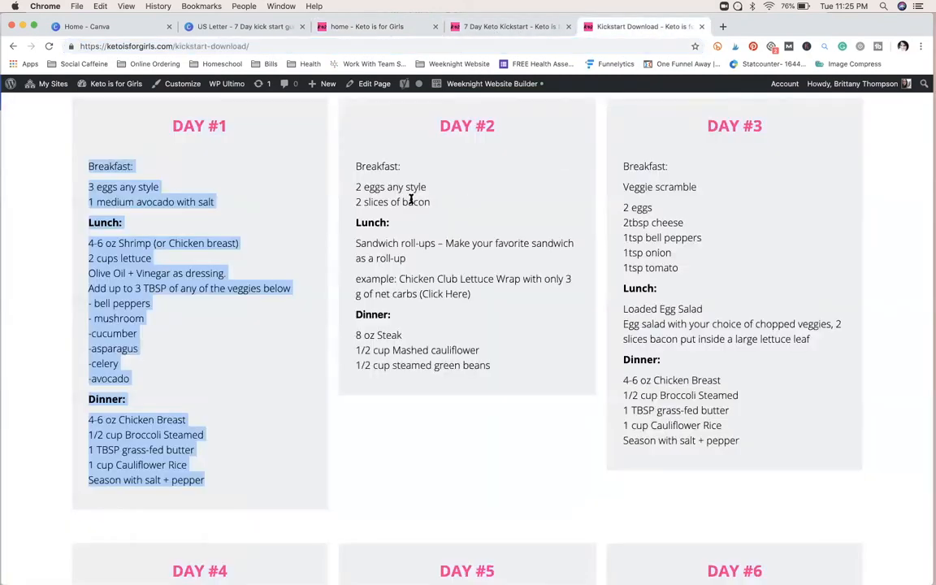
pyautogui.moveTo(340, 150); pyautogui.dragTo(523, 386)
pyautogui.press('super+c')
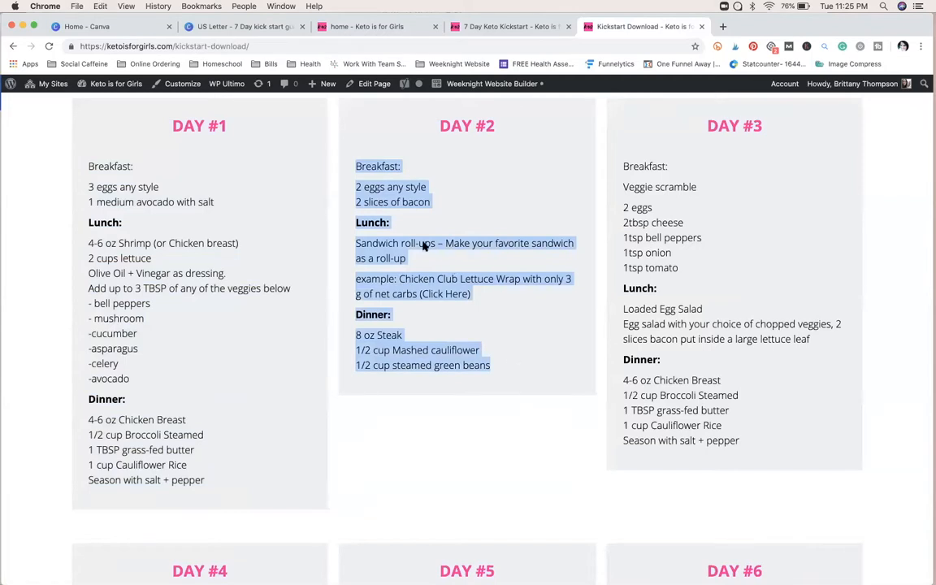
pyautogui.click(269, 47)
pyautogui.click(279, 30)
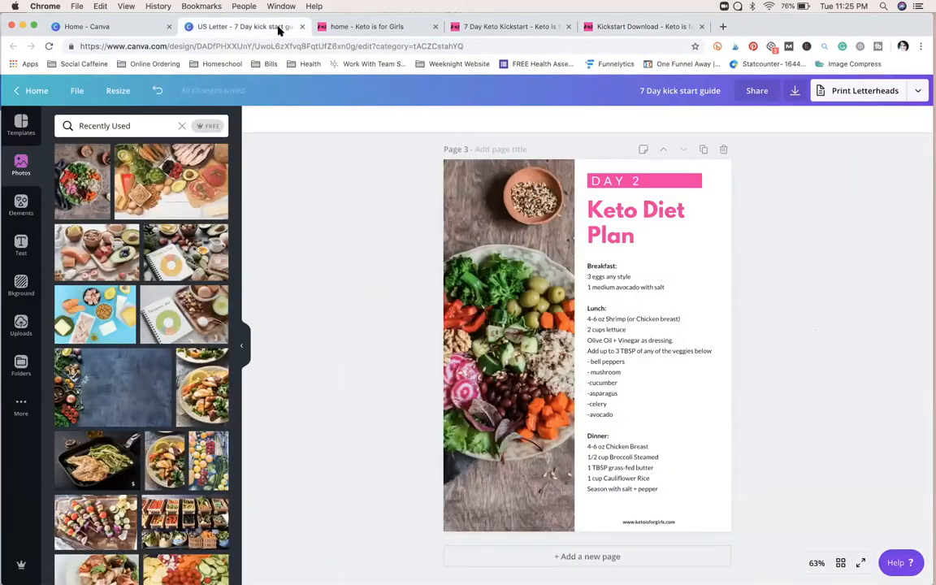
pyautogui.click(612, 319)
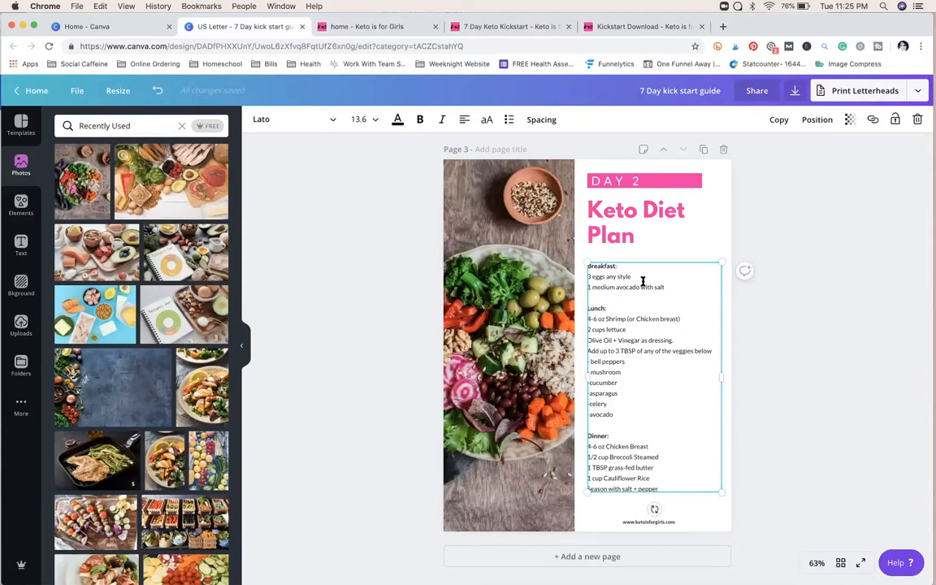
pyautogui.press('super+a')
pyautogui.press('super+v')
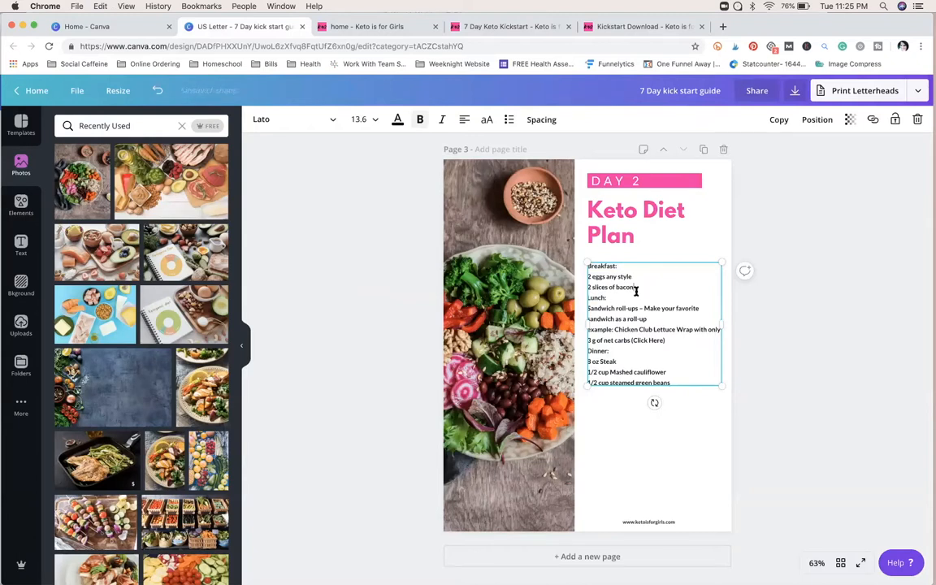
# Step: Insert a blank line before "Lunch:" and another before "Dinner:" in the Day 2 meal list
pyautogui.click(635, 287)
pyautogui.press('Return')
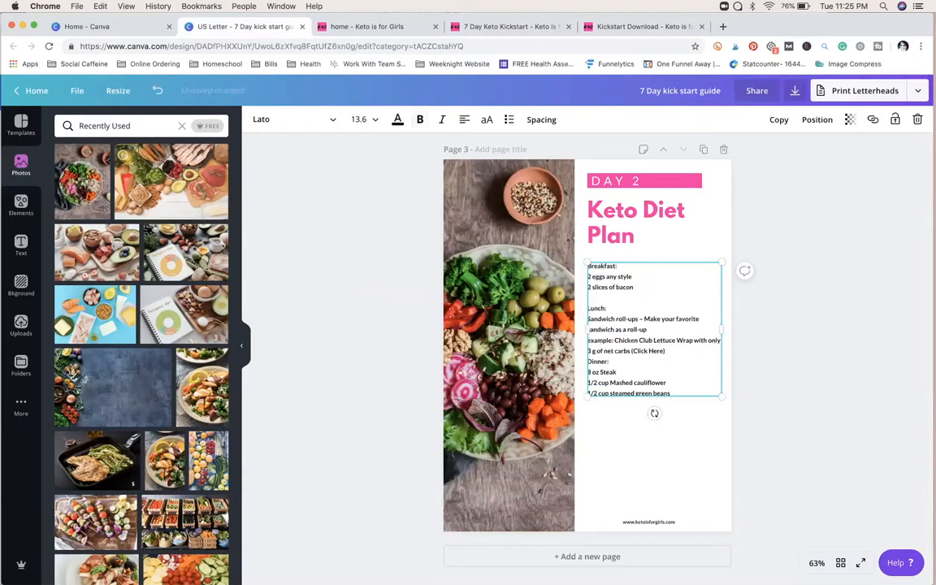
pyautogui.click(665, 350)
pyautogui.press('Return')
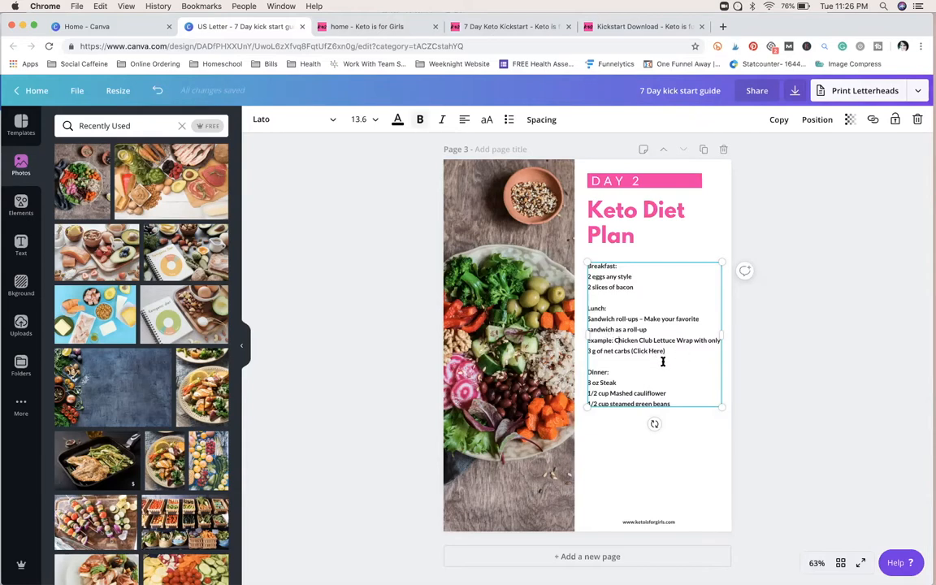
# Step: Copy the link address of the Chicken Club Lettuce Wrap recipe under DAY #2 on the Kickstart Download web page
pyautogui.click(628, 30)
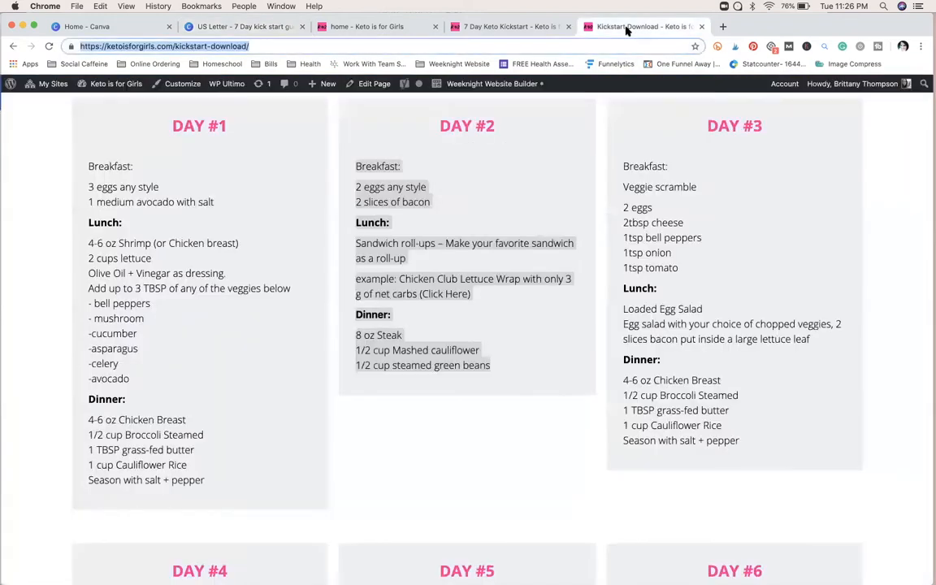
pyautogui.click(523, 313)
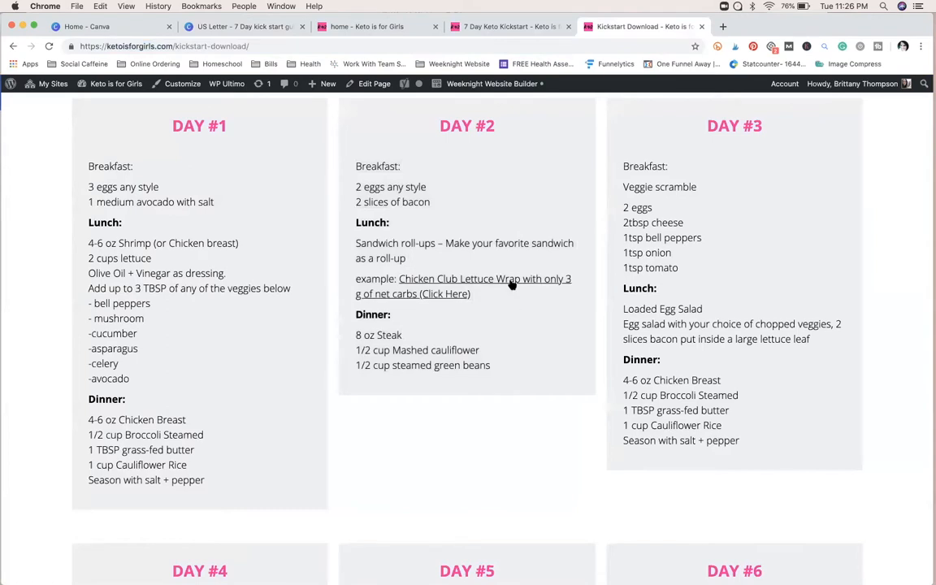
pyautogui.rightClick(512, 282)
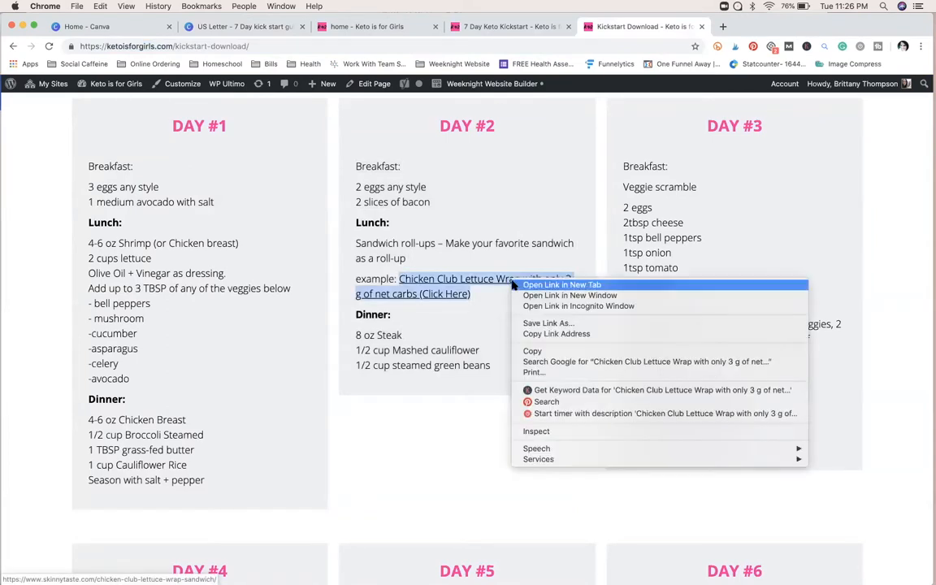
pyautogui.click(527, 334)
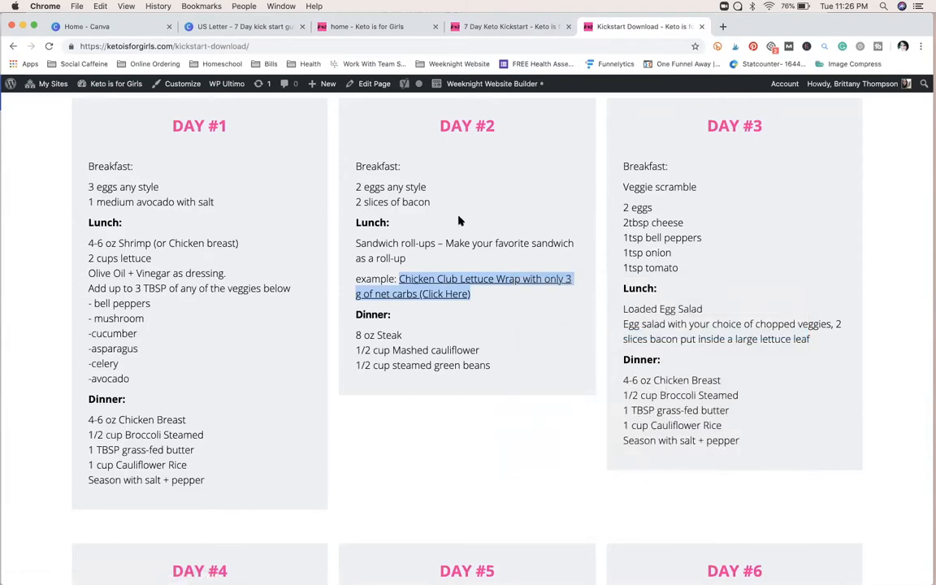
# Step: Apply the copied lettuce wrap recipe link to the Day 2 meal text in Canva and move the text block slightly lower
pyautogui.click(281, 30)
pyautogui.moveTo(671, 350); pyautogui.dragTo(589, 346)
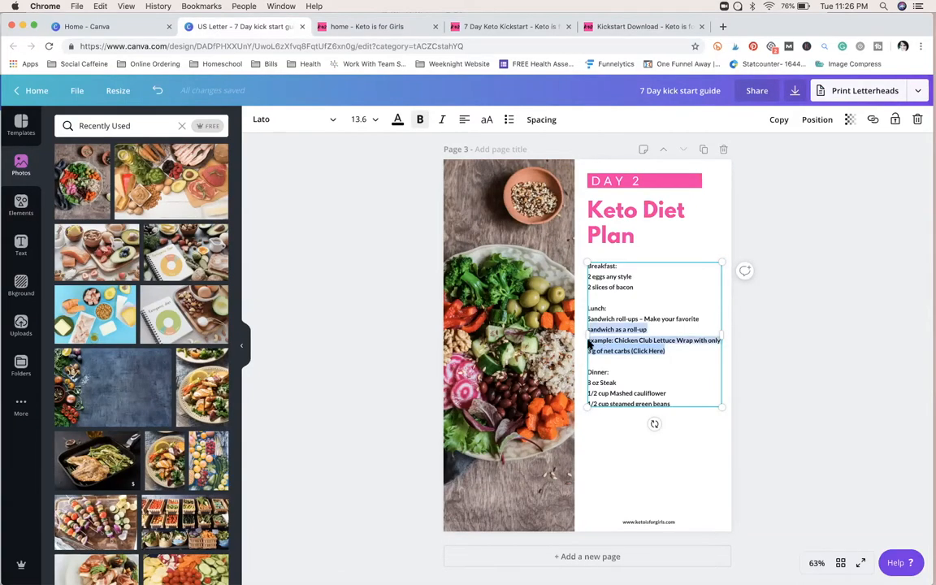
pyautogui.click(873, 120)
pyautogui.press('super+v')
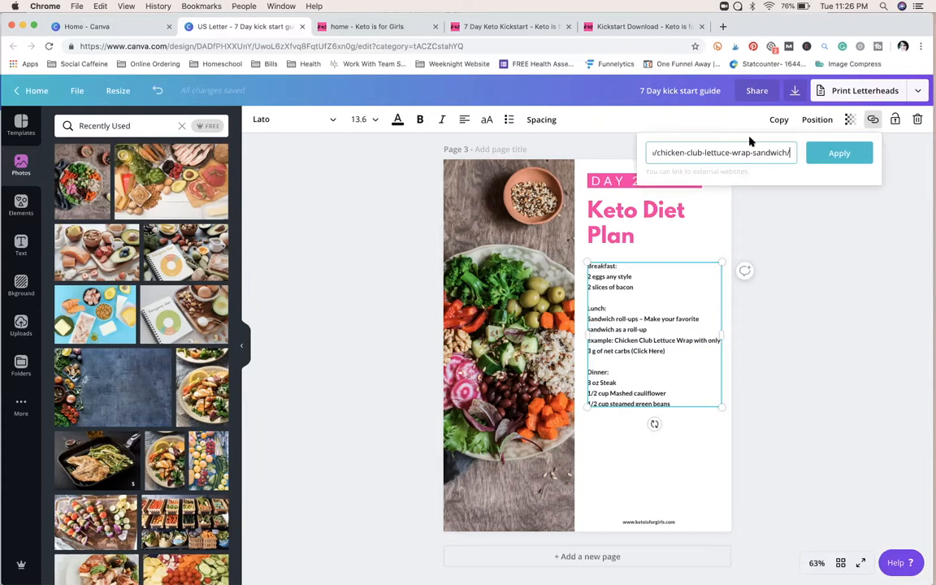
pyautogui.click(856, 160)
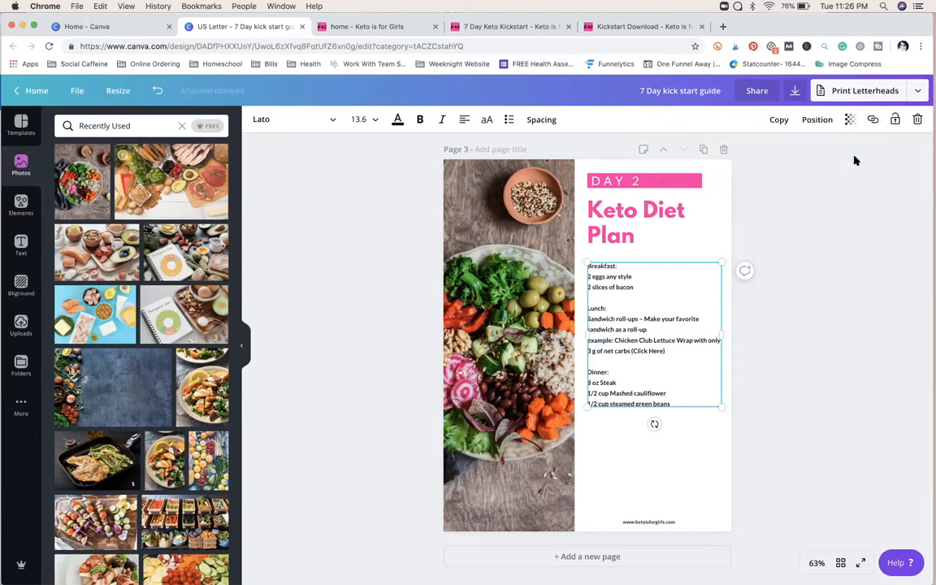
pyautogui.click(732, 325)
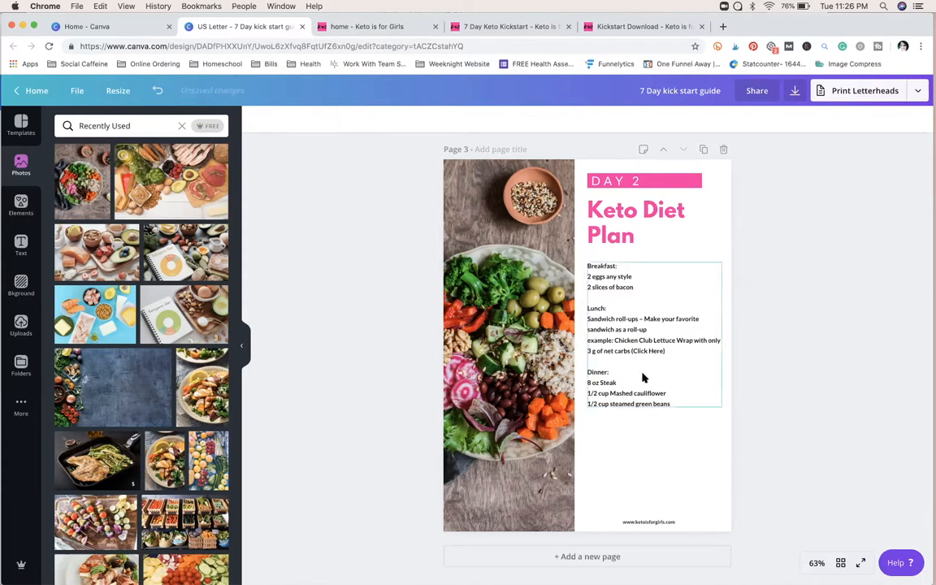
pyautogui.moveTo(642, 383); pyautogui.dragTo(639, 407)
pyautogui.click(819, 379)
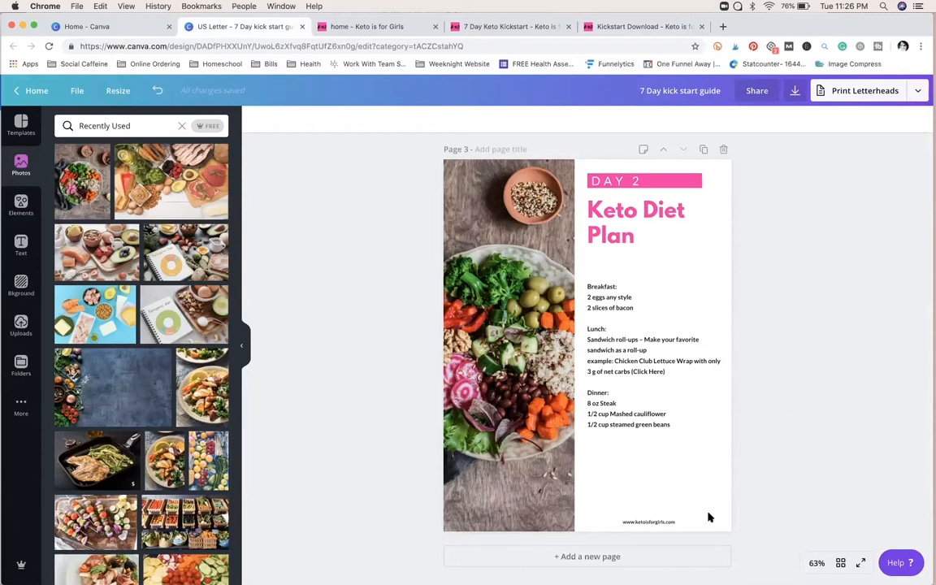
pyautogui.click(674, 524)
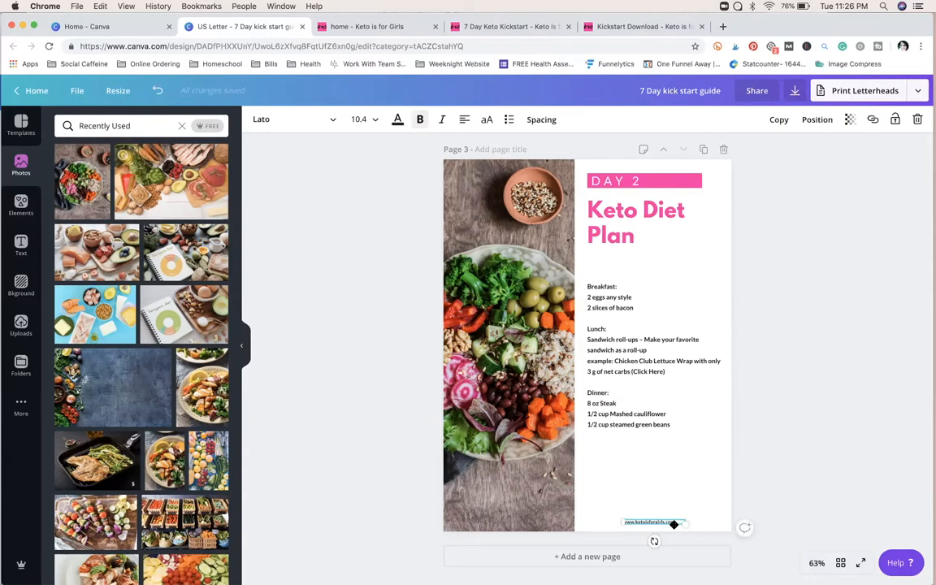
pyautogui.click(873, 120)
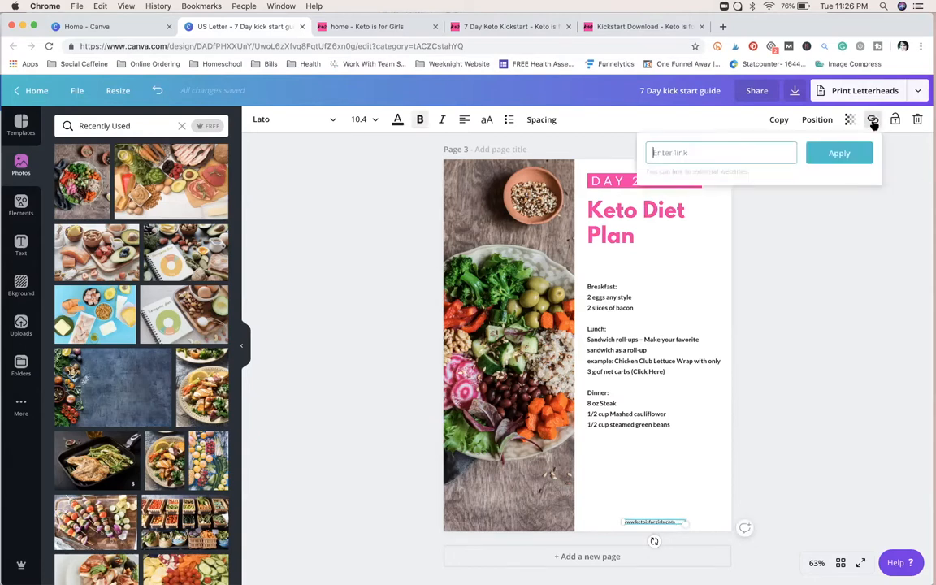
pyautogui.write('ww.')
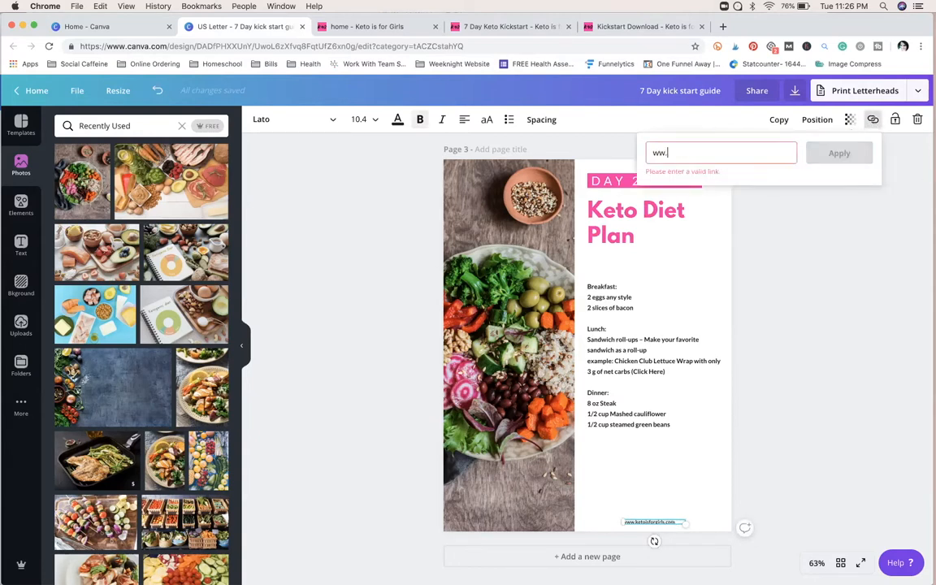
pyautogui.press('BackSpace')
pyautogui.write('w.ketoi')
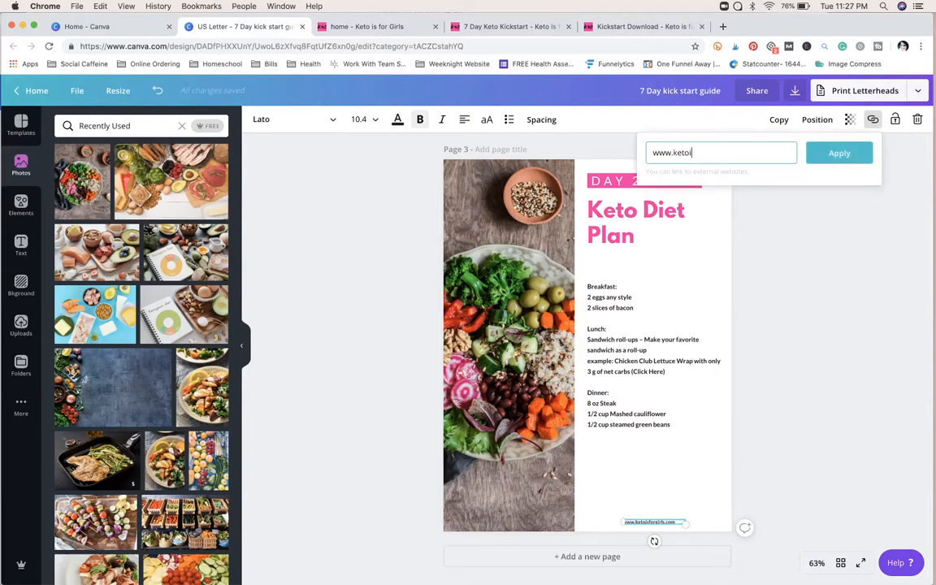
pyautogui.write('sforgirls.com')
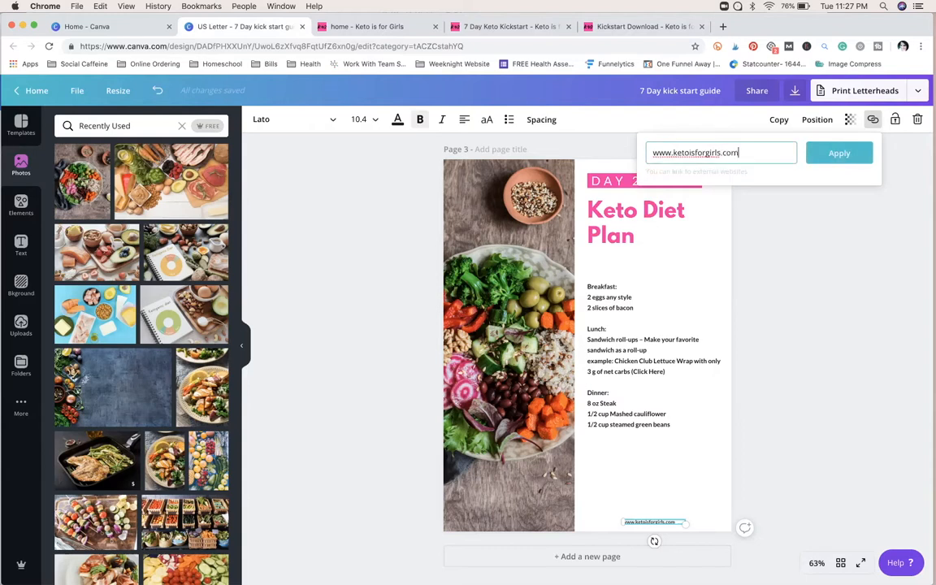
pyautogui.click(851, 156)
pyautogui.click(794, 471)
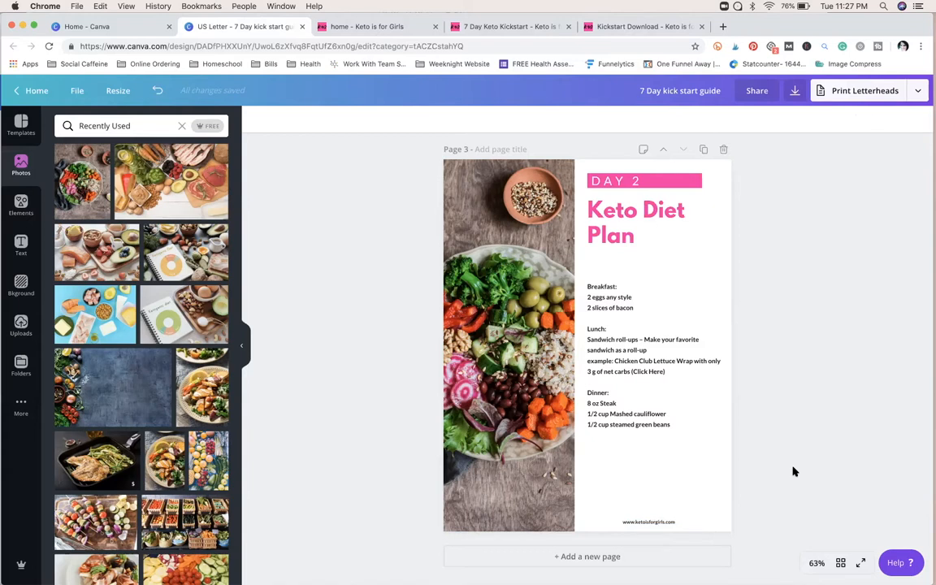
# Step: Replace the Day 2 page's vegetable bowl photo with the recently used photo of a plated salad with a lemon slice
pyautogui.scroll(10, 794, 471)
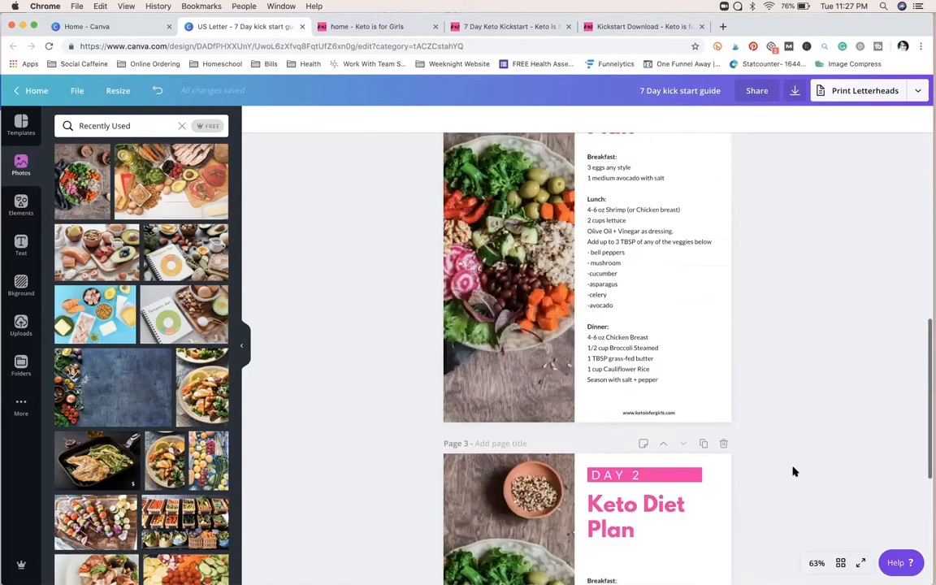
pyautogui.scroll(-5, 793, 471)
pyautogui.scroll(-3, 794, 471)
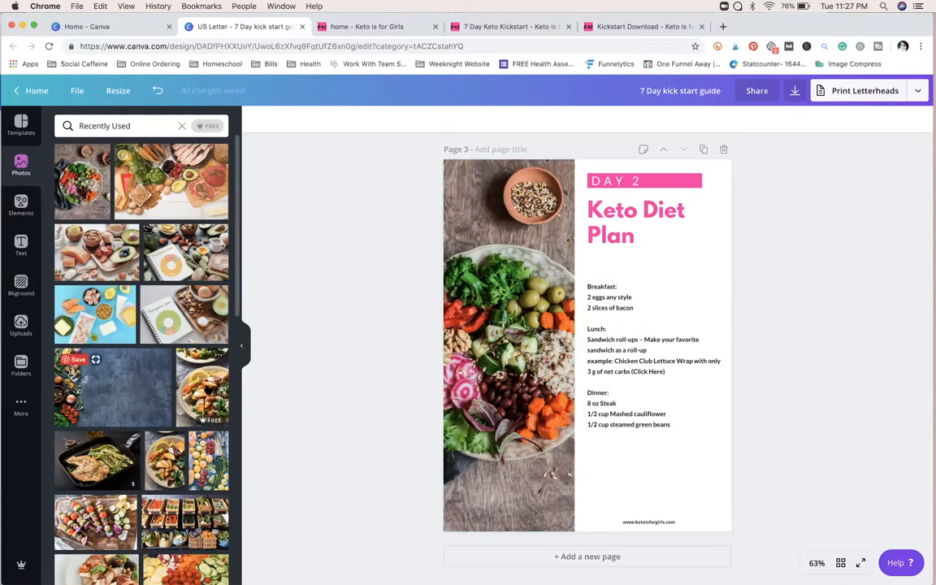
pyautogui.moveTo(199, 378); pyautogui.dragTo(488, 341)
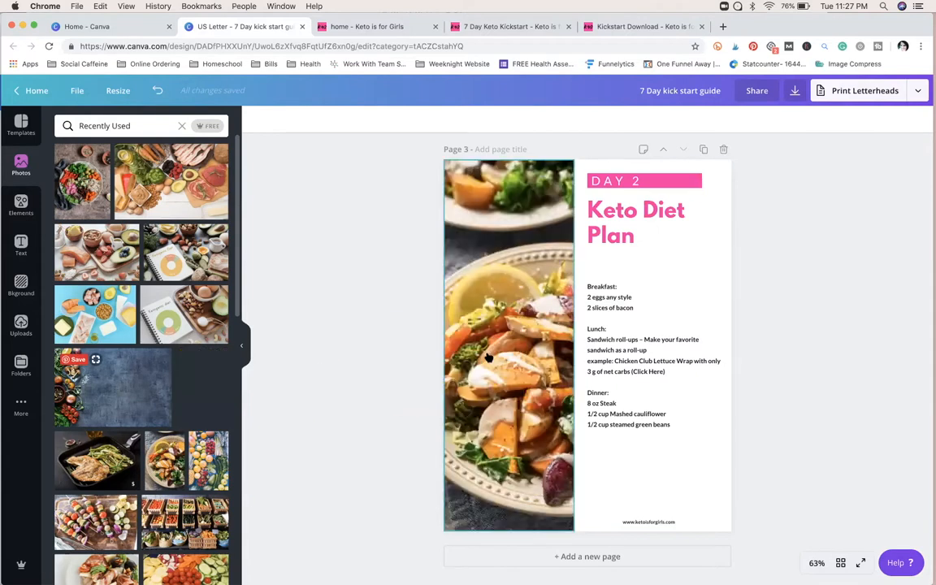
pyautogui.scroll(10, 382, 362)
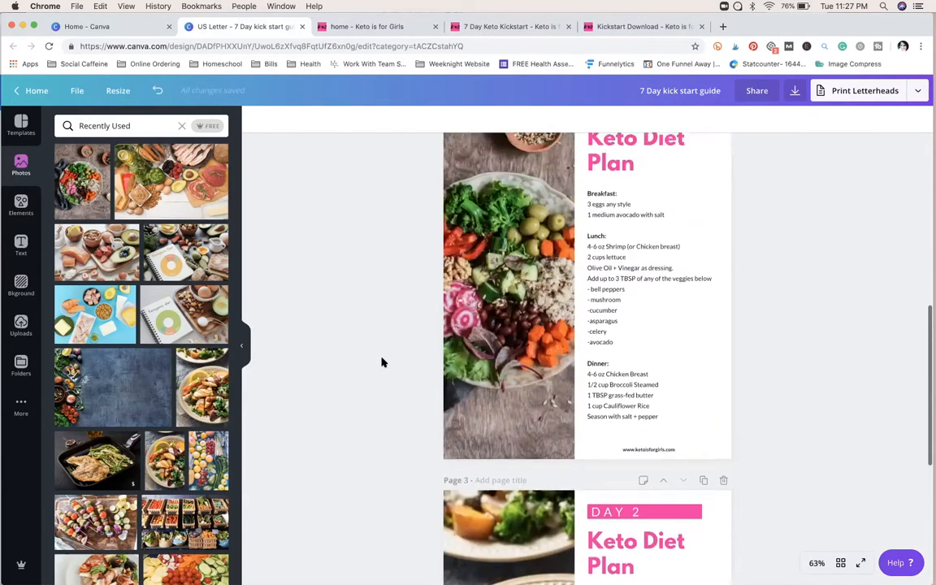
pyautogui.scroll(6, 382, 363)
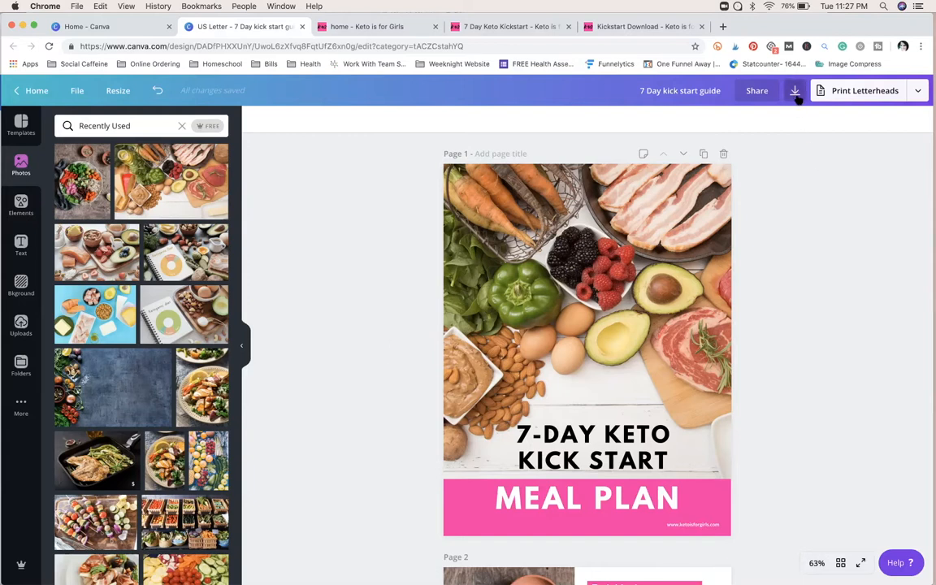
# Step: Open the existing Whole Keto meal plan from the designs on the Canva home page
pyautogui.click(91, 28)
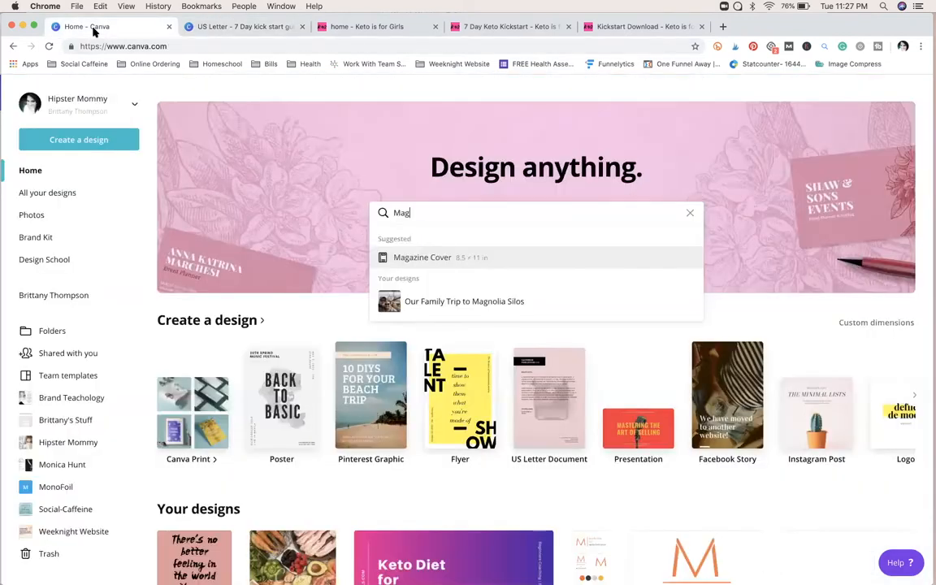
pyautogui.scroll(-5, 243, 317)
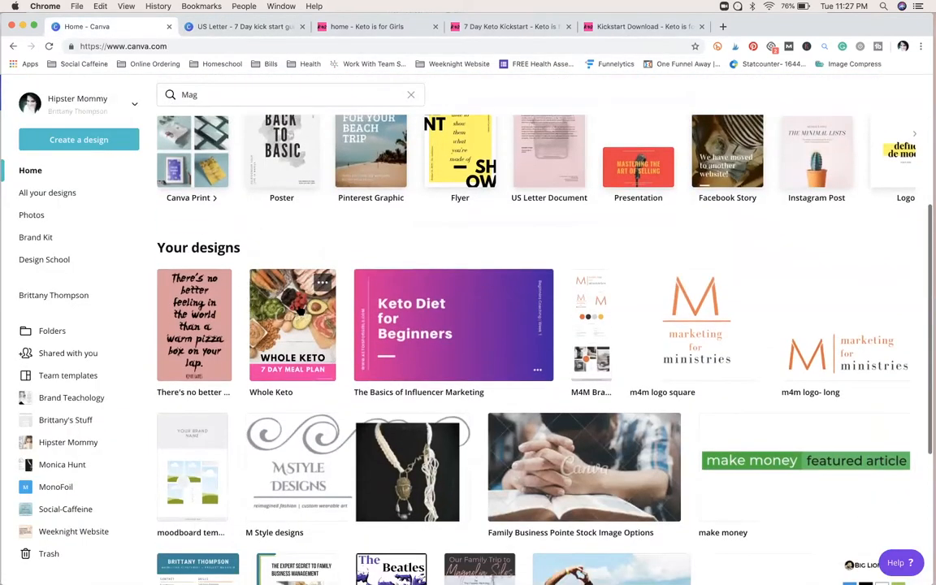
pyautogui.click(286, 335)
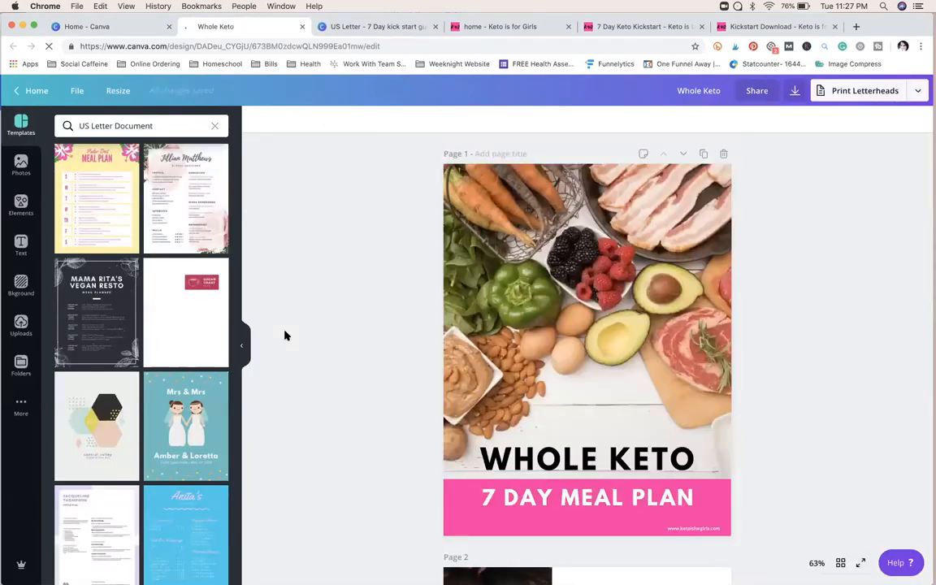
# Step: Review the Whole Keto guide's daily meal plan pages, the Whole Keto Friendly Snacks page and the closing Meet Your Coach page
pyautogui.scroll(-10, 393, 517)
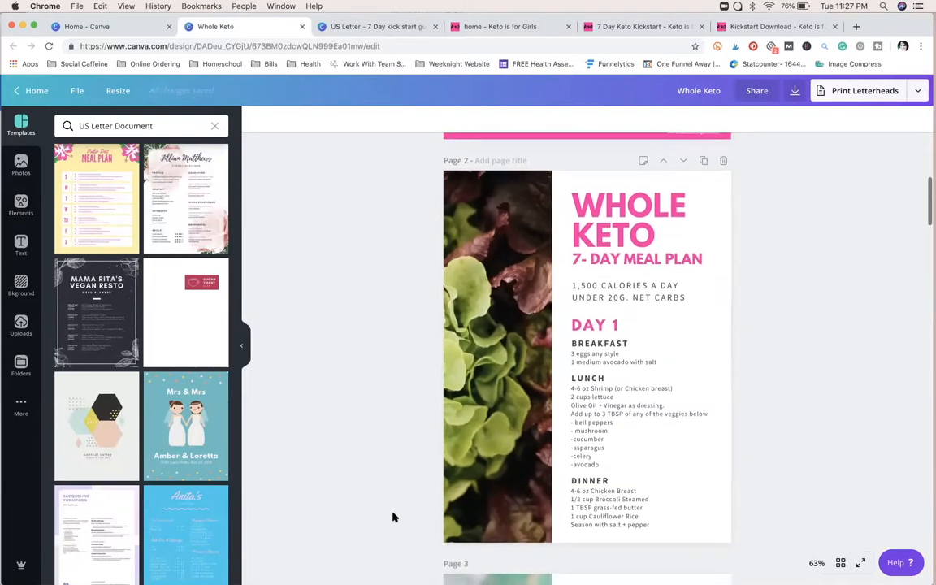
pyautogui.scroll(-5, 393, 517)
pyautogui.scroll(-12, 392, 517)
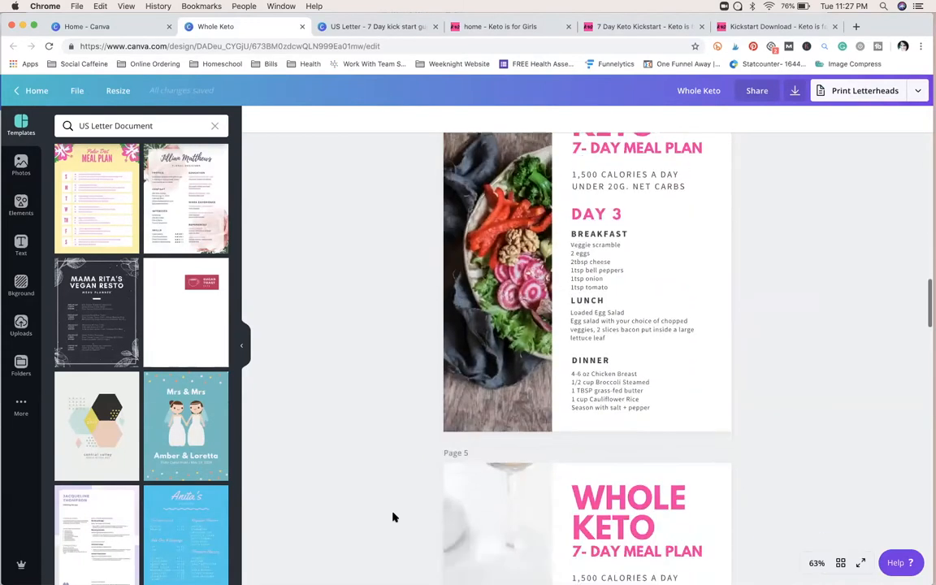
pyautogui.scroll(-10, 392, 517)
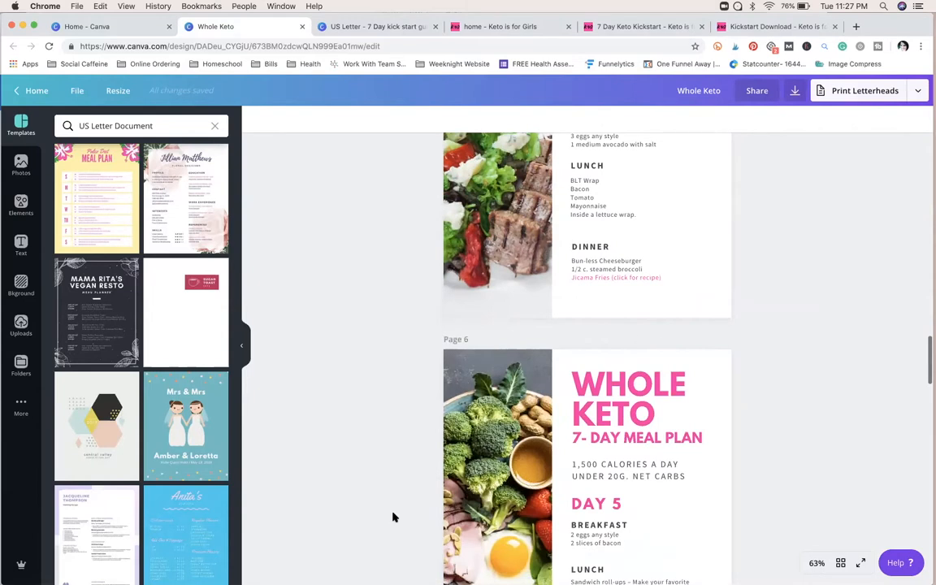
pyautogui.scroll(-5, 392, 517)
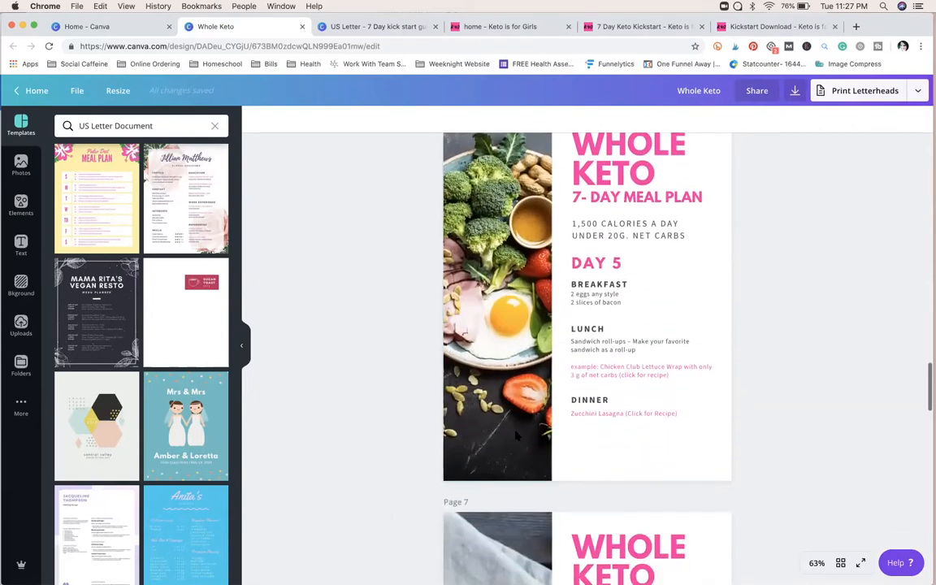
pyautogui.scroll(-5, 479, 520)
pyautogui.scroll(-5, 484, 522)
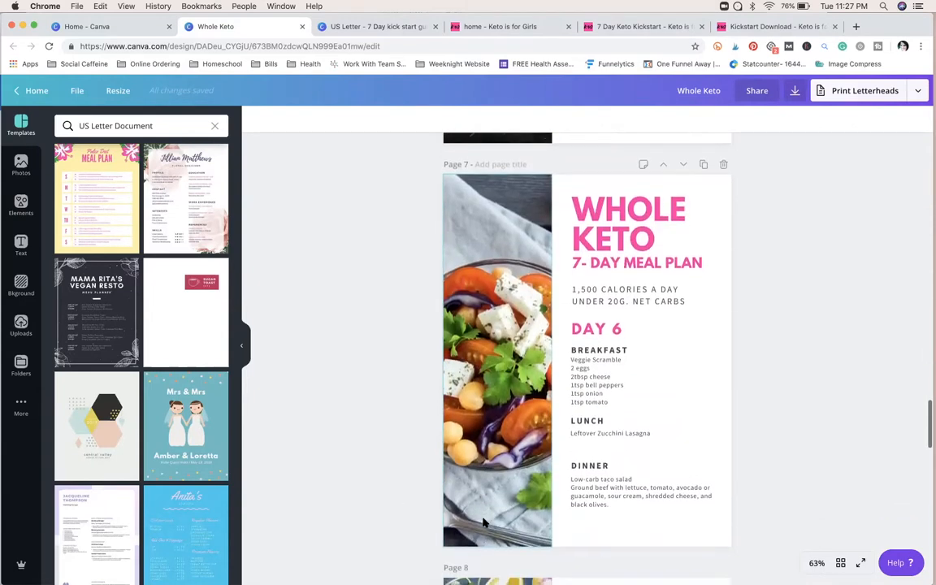
pyautogui.scroll(-8, 484, 523)
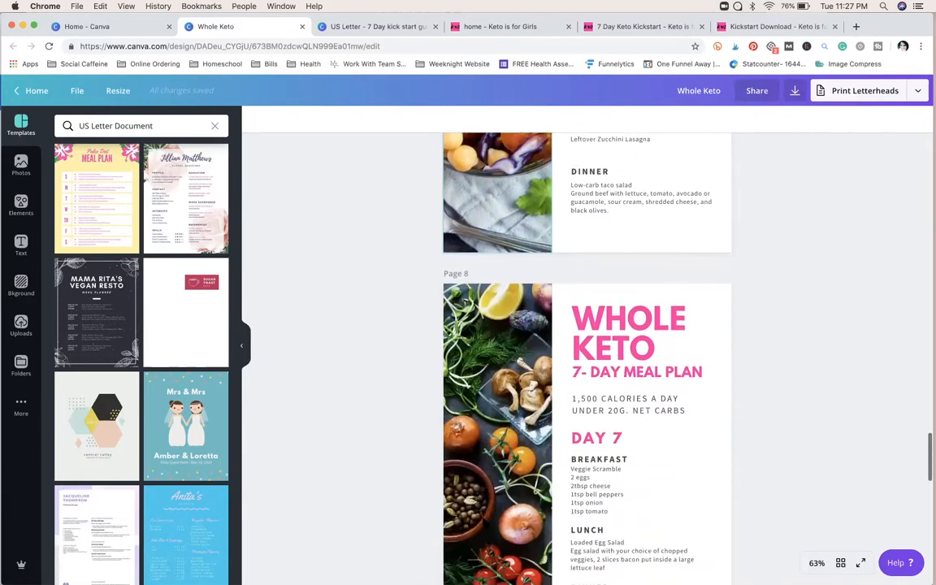
pyautogui.scroll(-8, 483, 522)
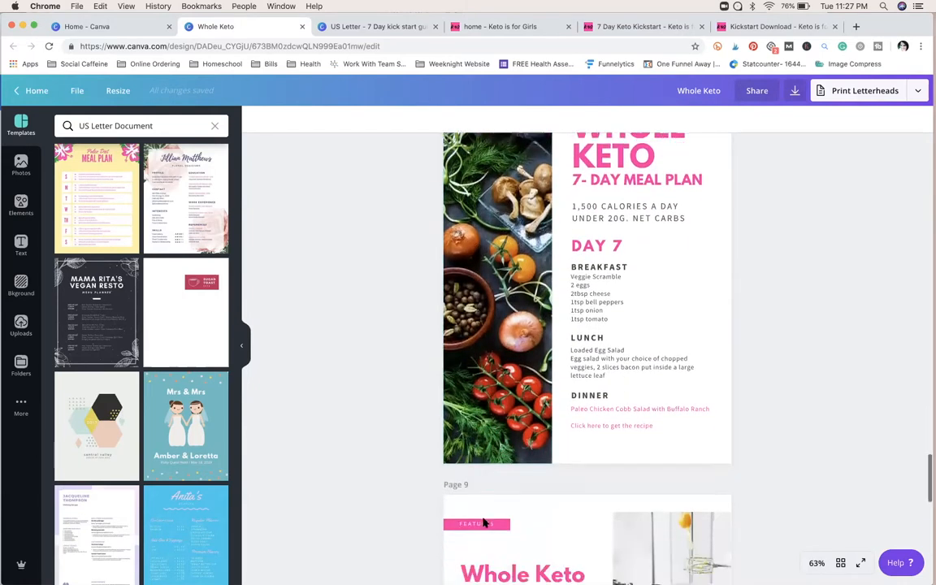
pyautogui.scroll(-1, 483, 523)
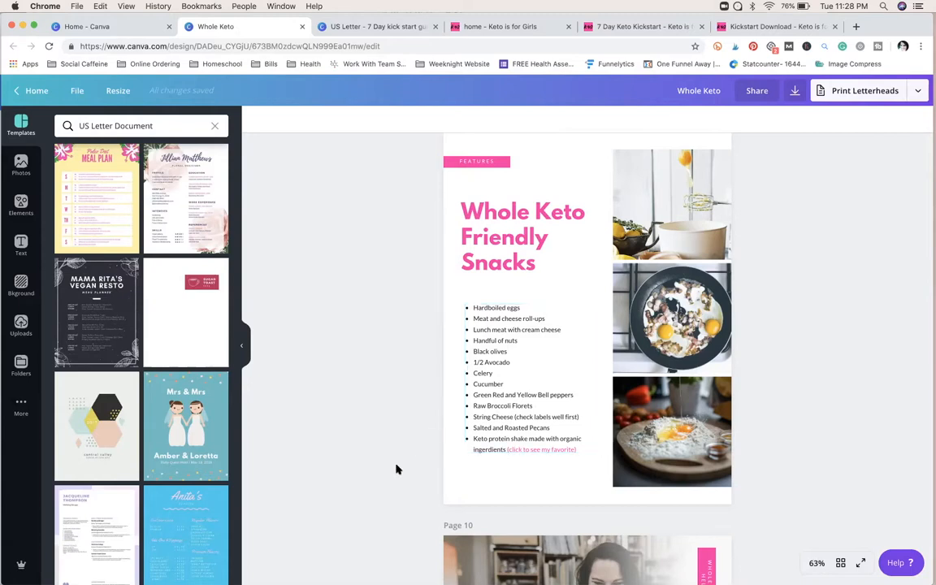
pyautogui.scroll(-2, 397, 470)
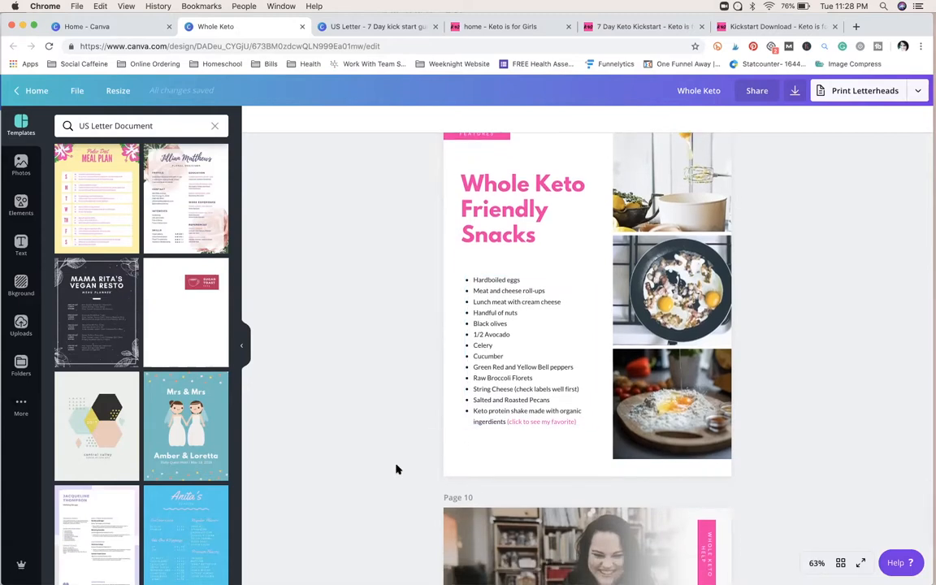
pyautogui.scroll(-8, 397, 469)
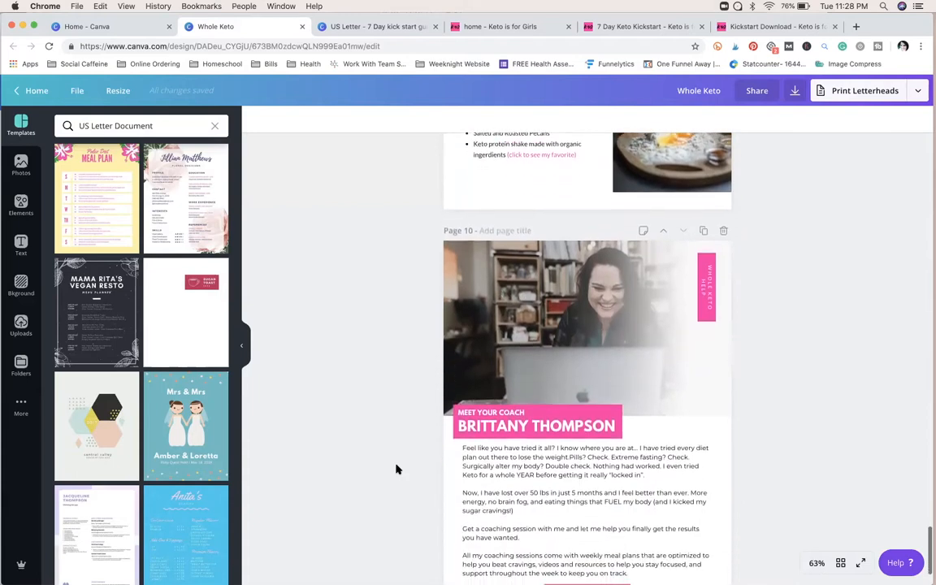
pyautogui.scroll(-1, 398, 470)
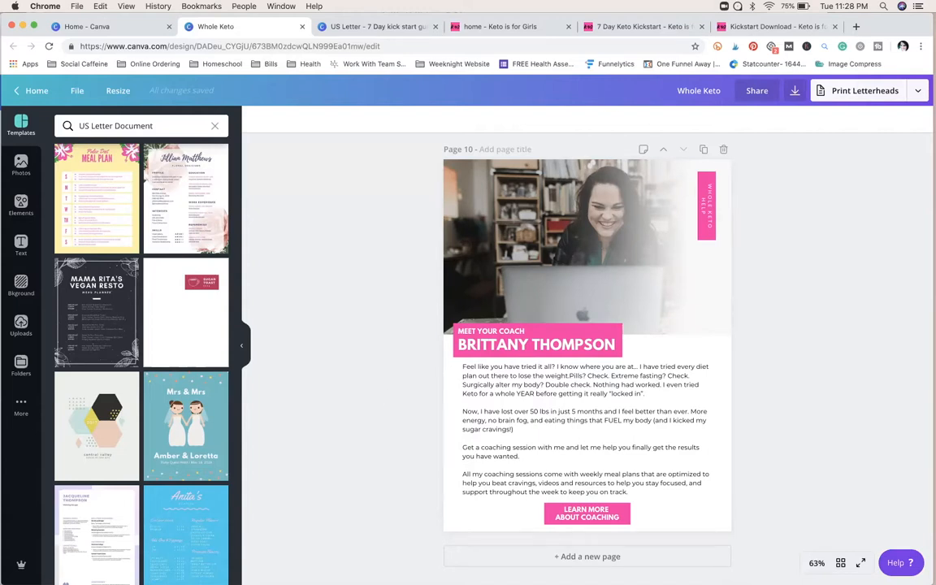
# Step: Switch to Keynote, present the webinar slides from slide 7 up to "My favorite way...", and end the slideshow
pyautogui.moveTo(412, 578)
pyautogui.click(619, 562)
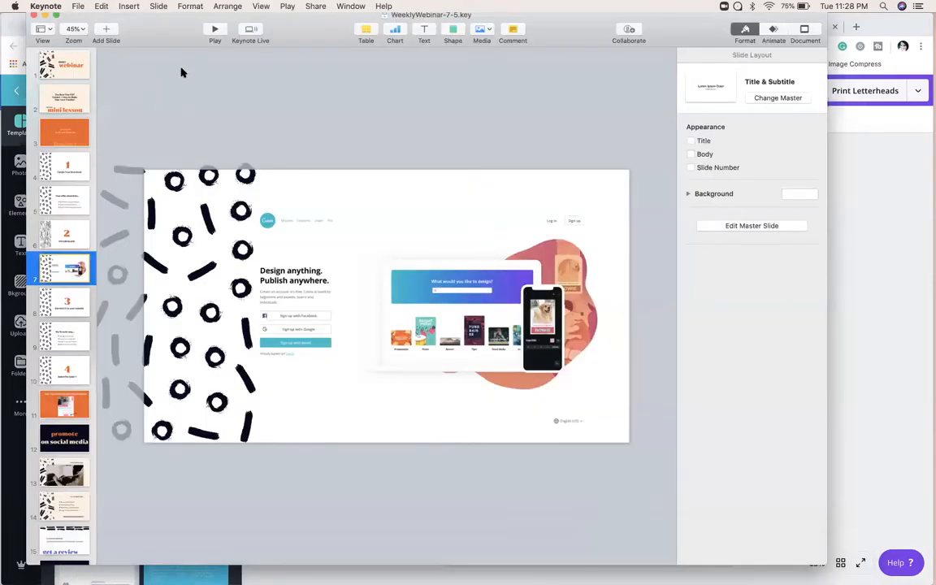
pyautogui.click(213, 31)
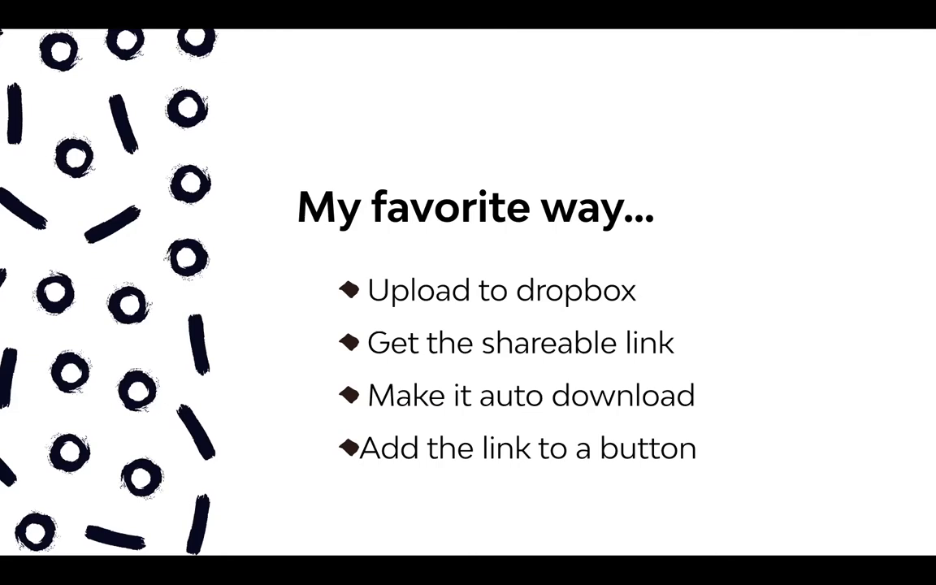
pyautogui.press('Escape')
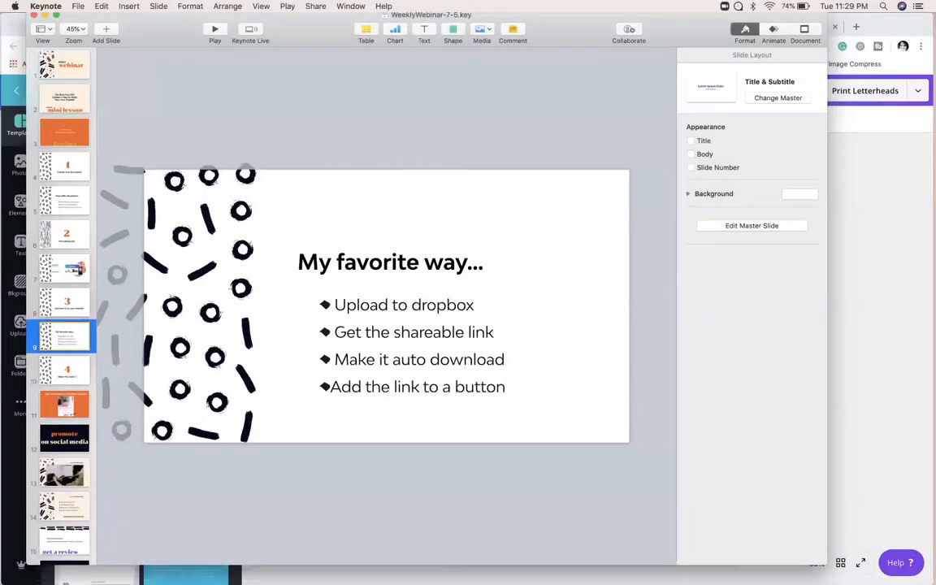
# Step: Switch back to Chrome and download the Whole Keto PDF from the Kickstart Download page with its Download Now button
pyautogui.click(894, 211)
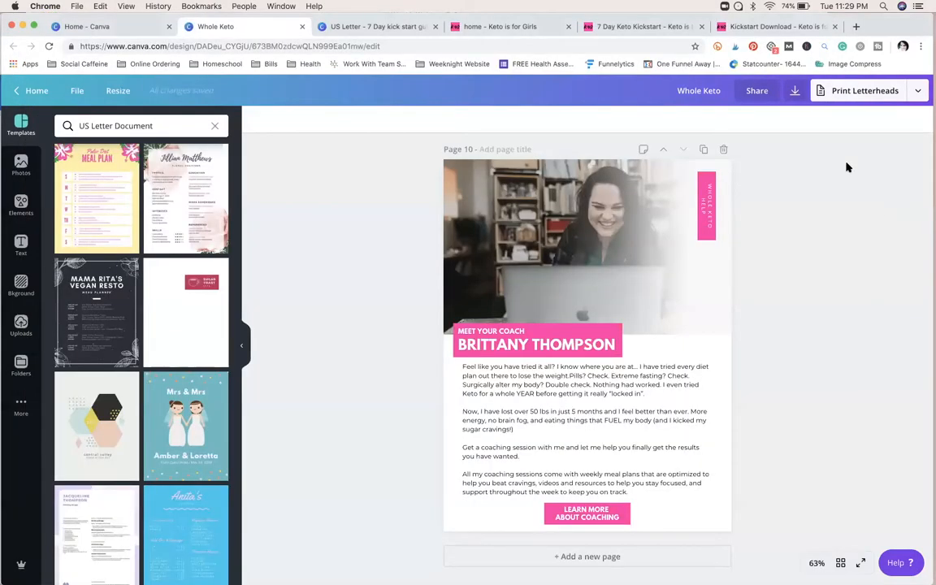
pyautogui.click(780, 27)
pyautogui.scroll(15, 522, 282)
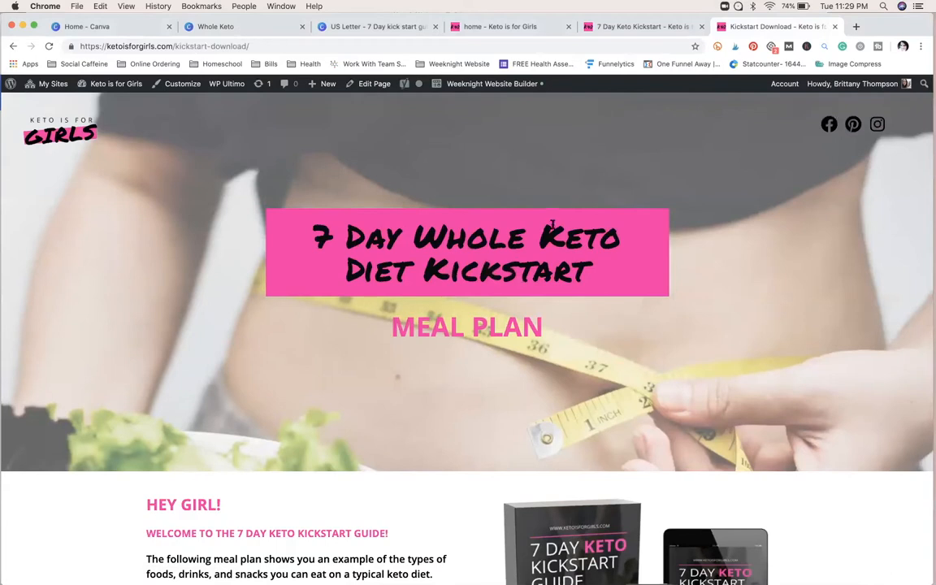
pyautogui.scroll(-1, 574, 372)
pyautogui.scroll(-10, 572, 372)
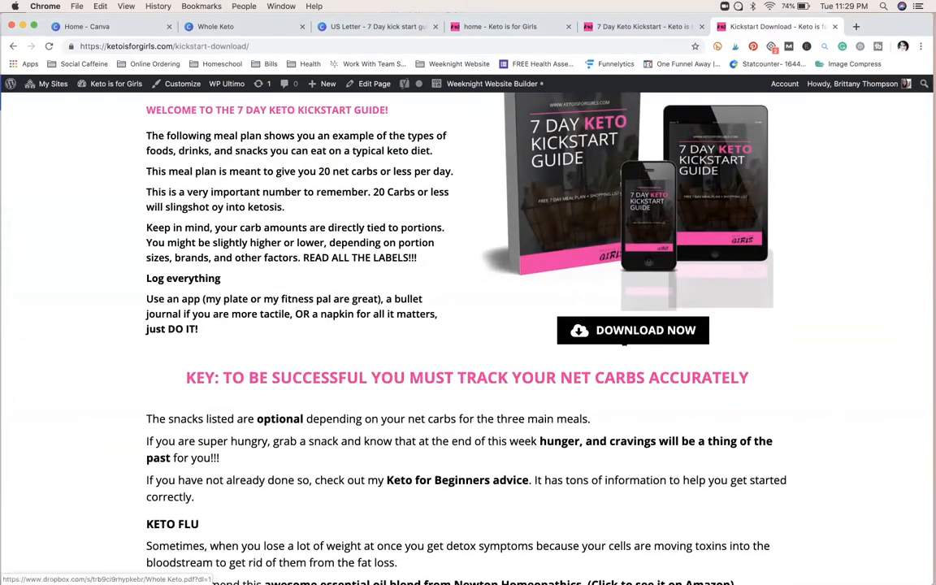
pyautogui.click(624, 341)
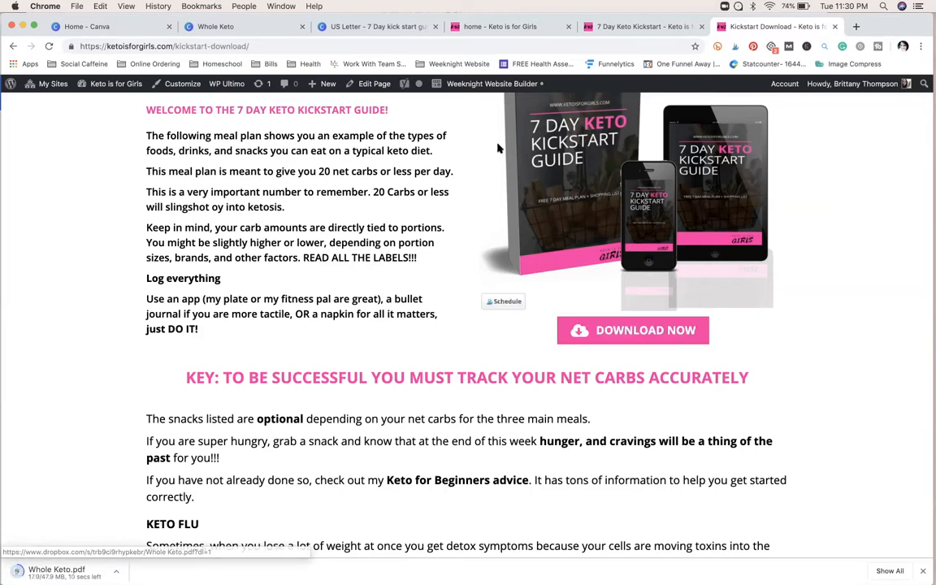
# Step: Open the Kickstart Download page in the page builder and save the Download Now button with its Dropbox link ending in dl=1
pyautogui.moveTo(439, 84)
pyautogui.click(488, 100)
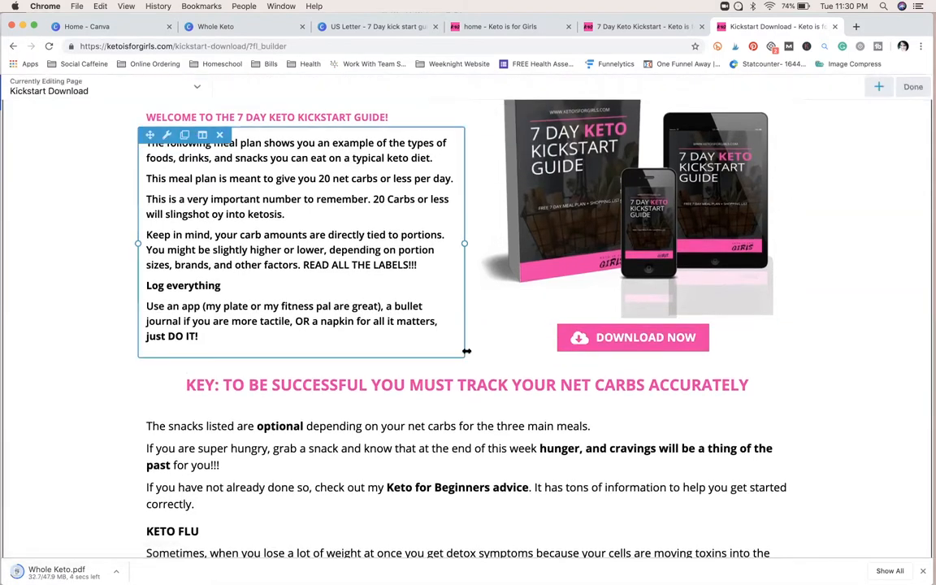
pyautogui.moveTo(487, 340)
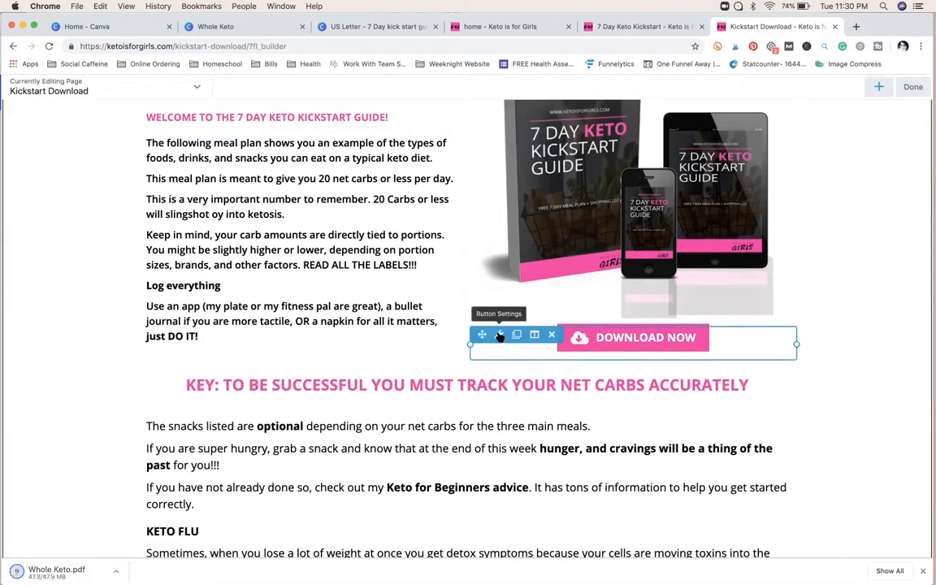
pyautogui.click(499, 336)
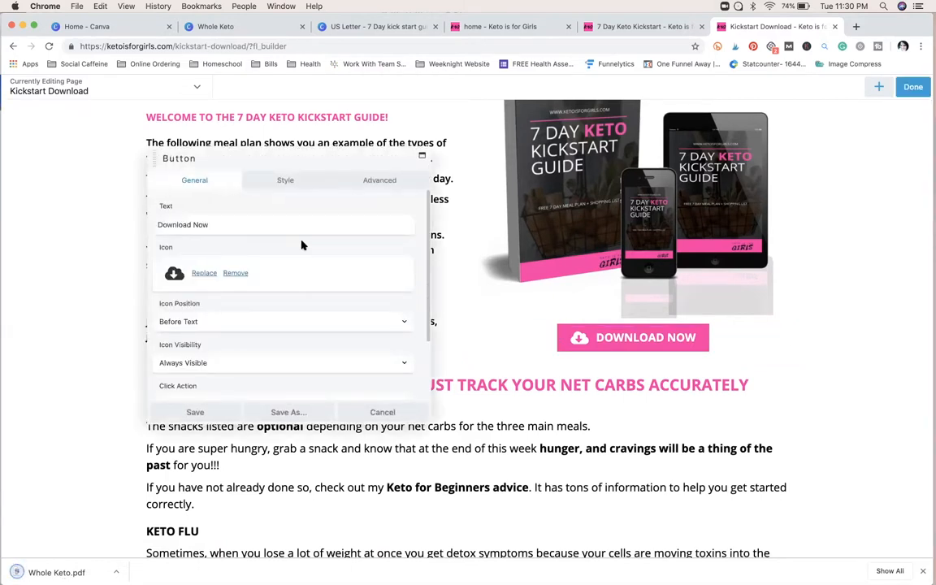
pyautogui.scroll(-2, 265, 226)
pyautogui.click(215, 365)
pyautogui.press('End')
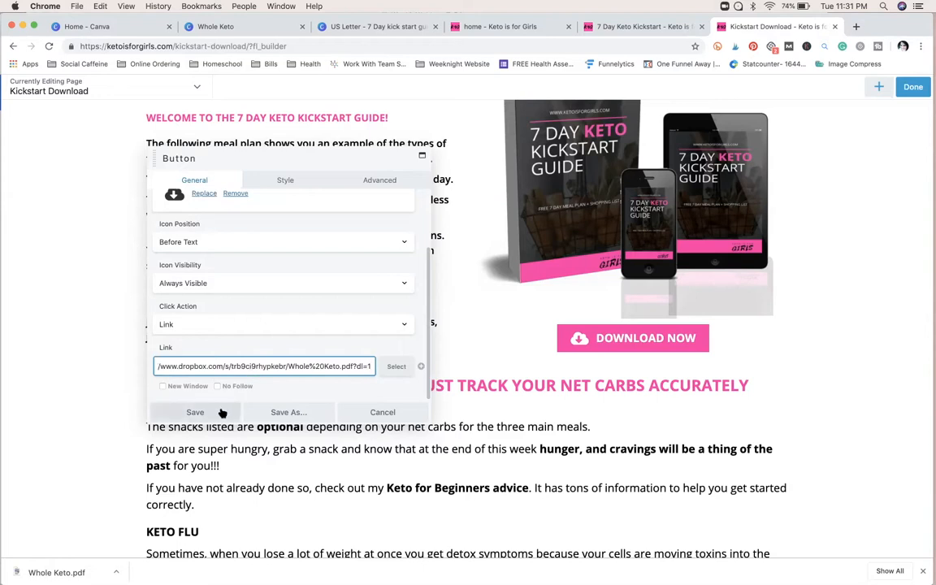
pyautogui.click(195, 411)
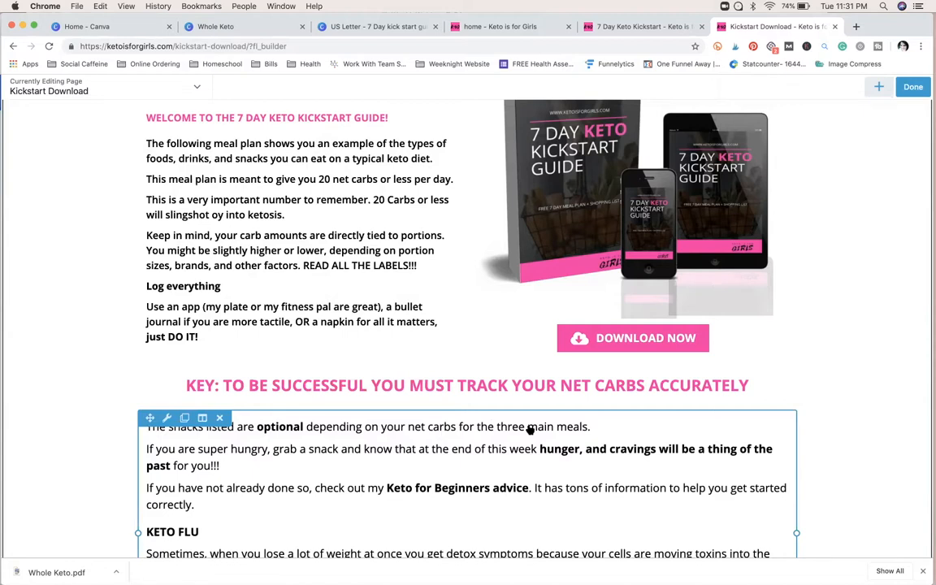
# Step: Edit the dl ending of the Dropbox link on the Download the PDF button below the Day #7 section and save the button
pyautogui.scroll(-3, 529, 430)
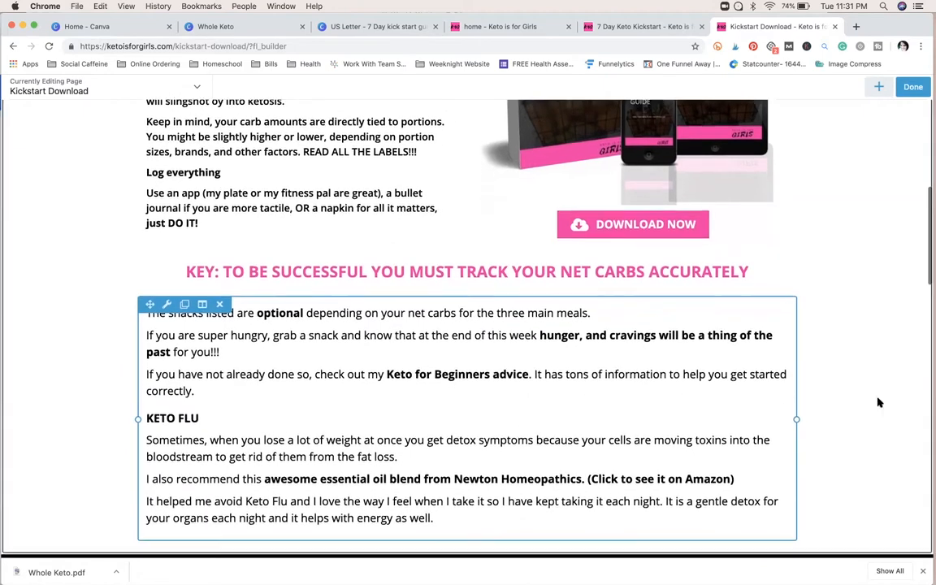
pyautogui.scroll(-15, 821, 428)
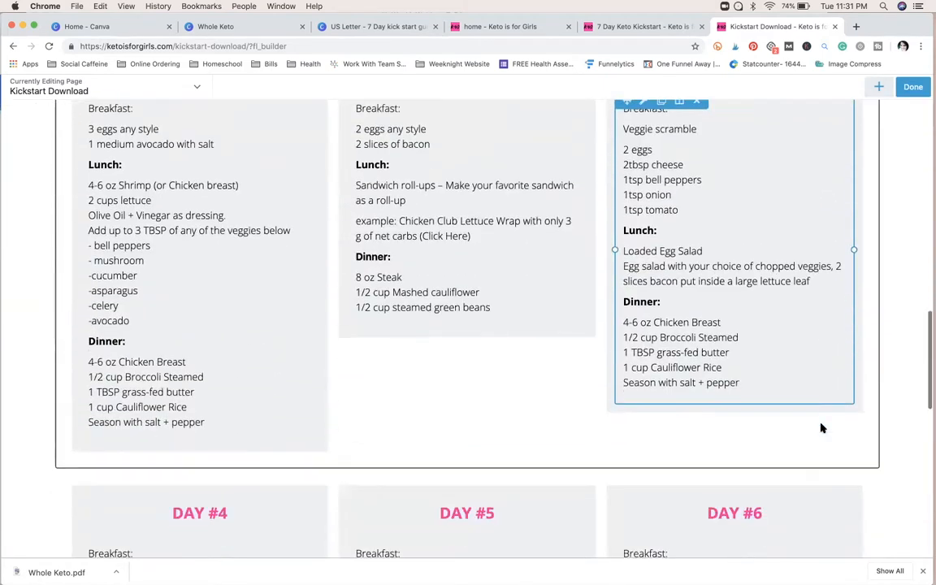
pyautogui.scroll(-10, 821, 429)
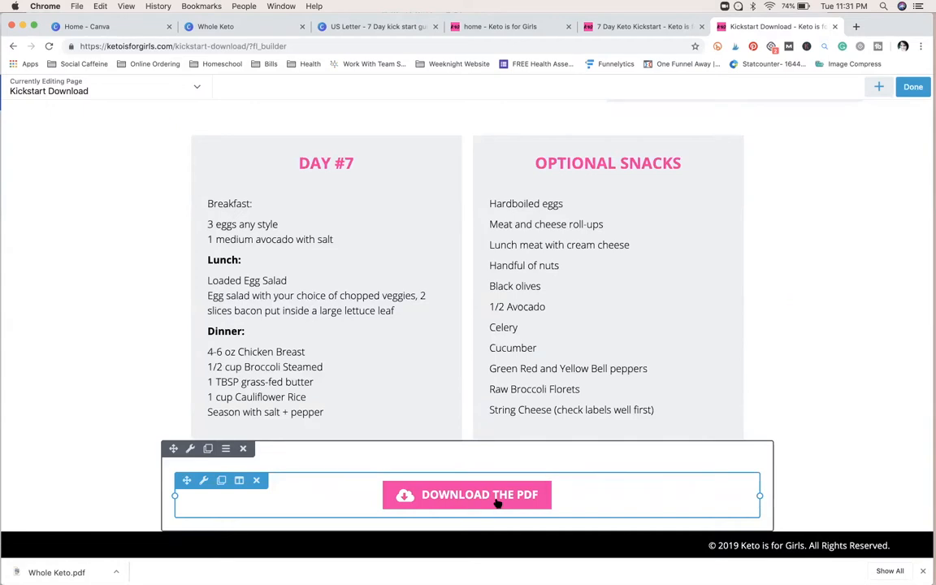
pyautogui.click(204, 483)
pyautogui.scroll(-2, 260, 379)
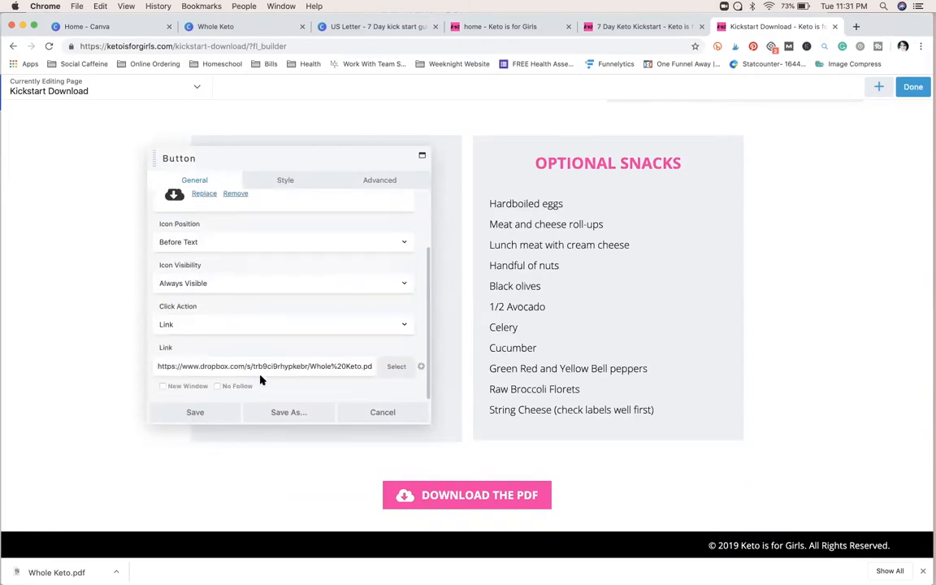
pyautogui.click(356, 367)
pyautogui.hscroll(1, 355, 366)
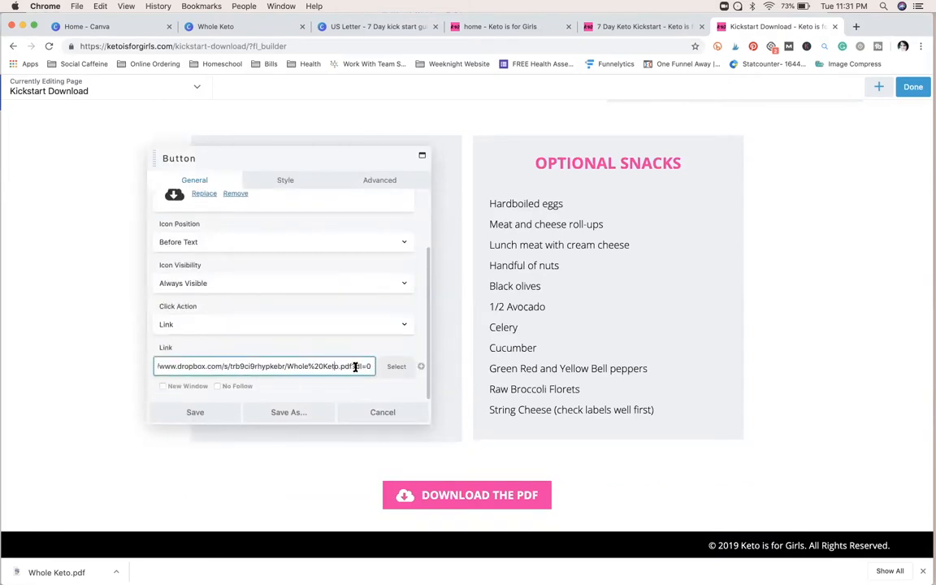
pyautogui.click(372, 368)
pyautogui.click(216, 417)
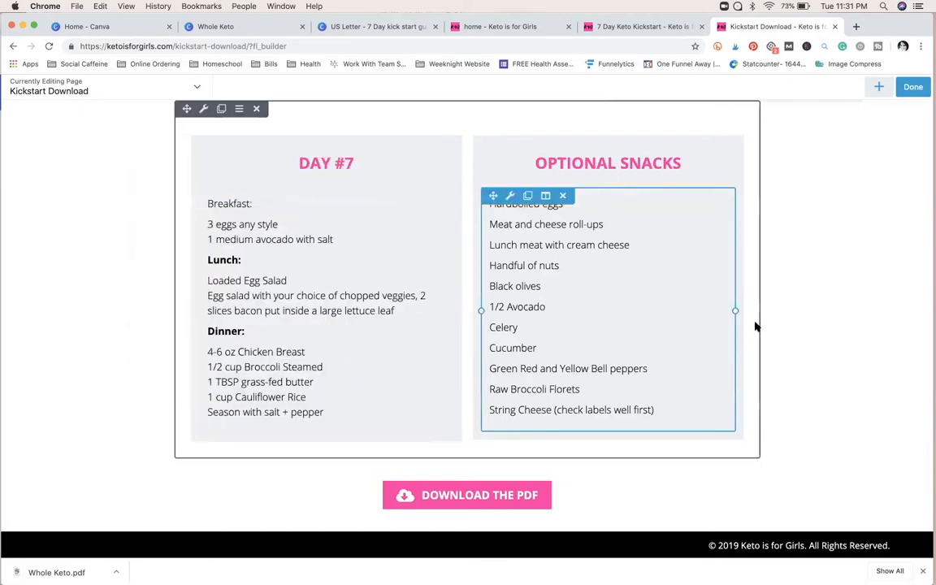
# Step: Switch to Keynote and present from "My favorite way..." through "Make The Sale!" to the "Use The Freebie to Sell Other Products" slide
pyautogui.moveTo(534, 564)
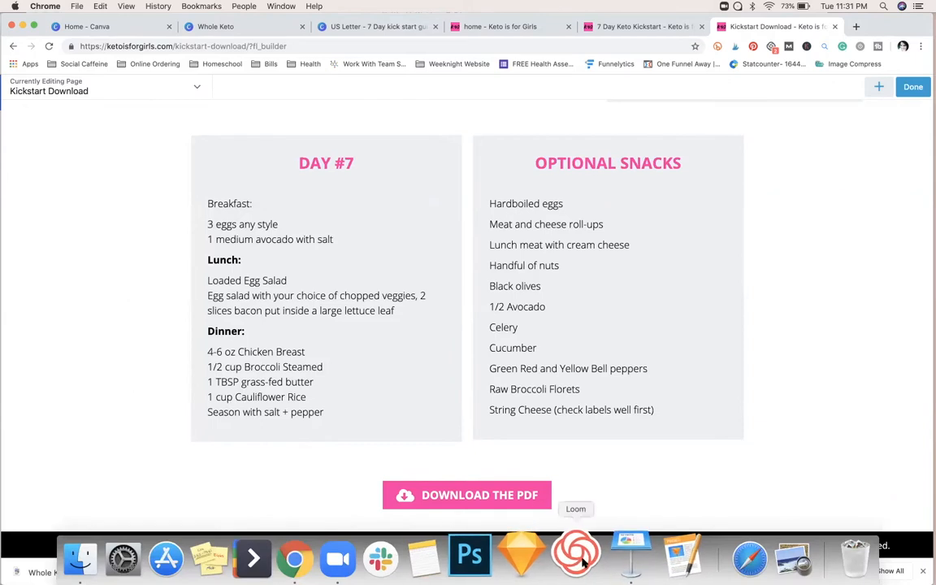
pyautogui.click(617, 557)
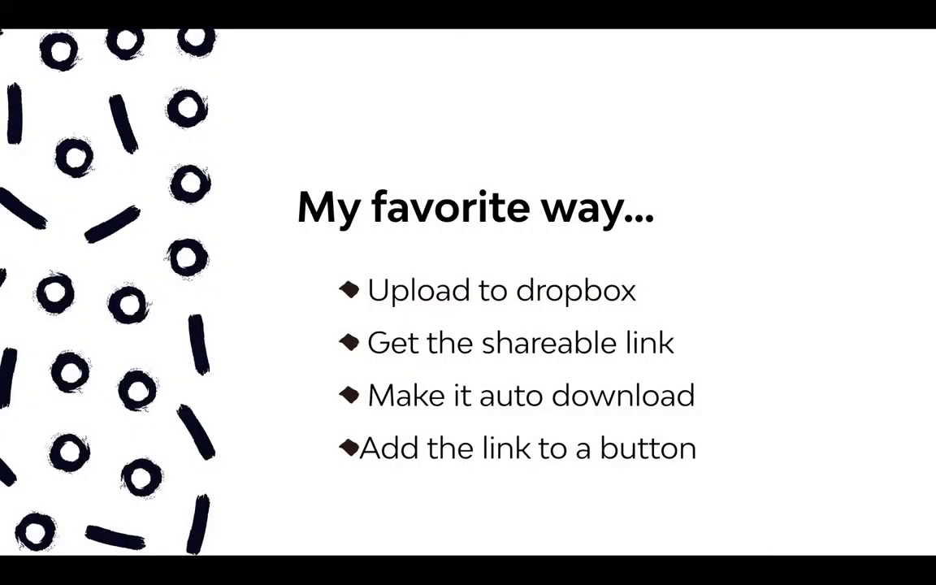
pyautogui.press('Right')
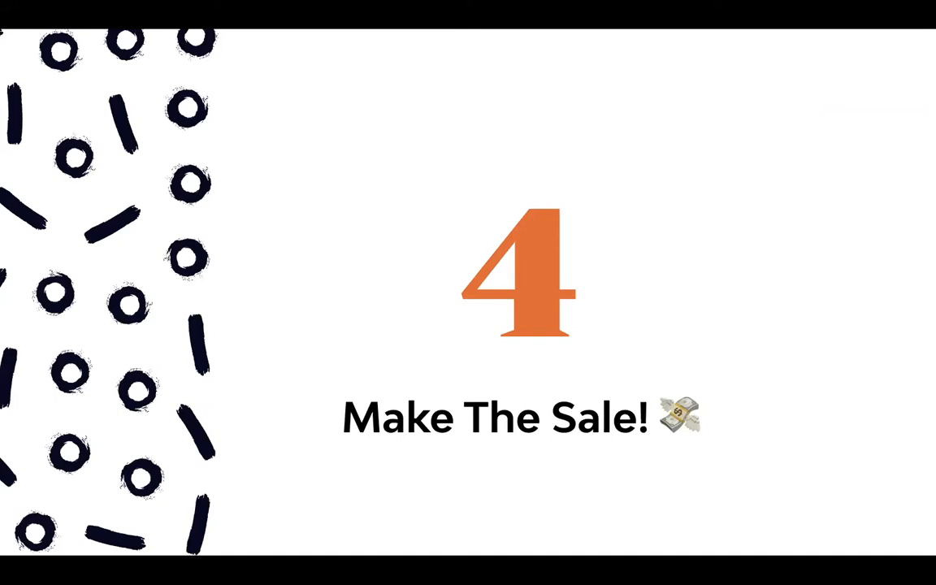
pyautogui.press('Right')
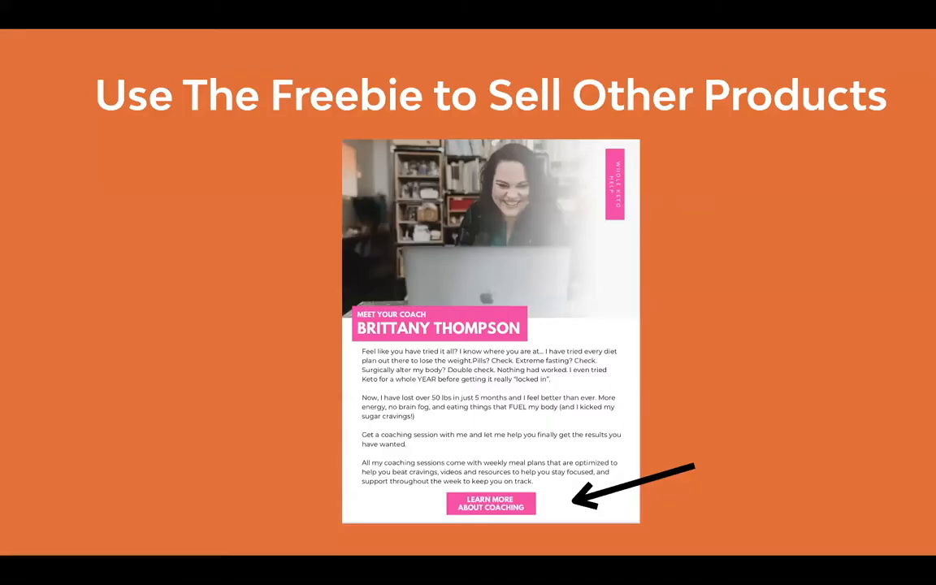